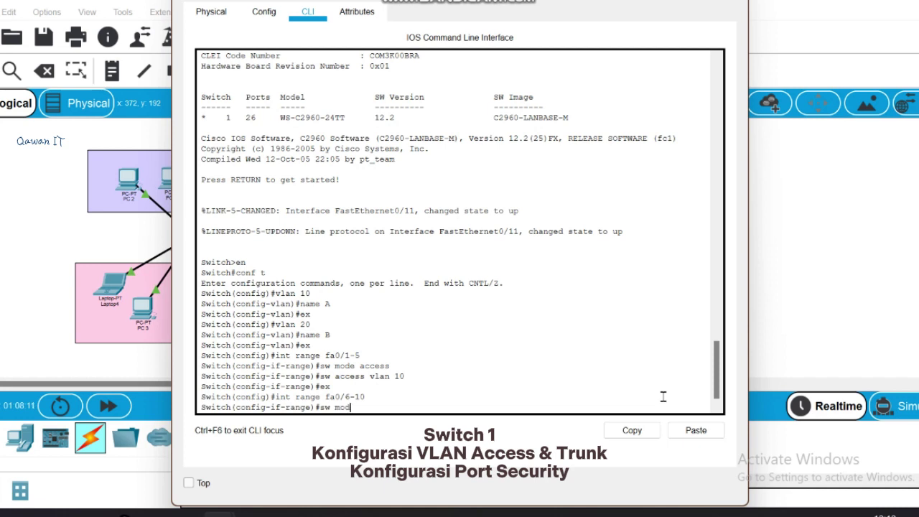
Set switch ports fa0/6-10 to access mode on VLAN 20 and leave the interface range.
key(Return)
text(sw access vlan 20)
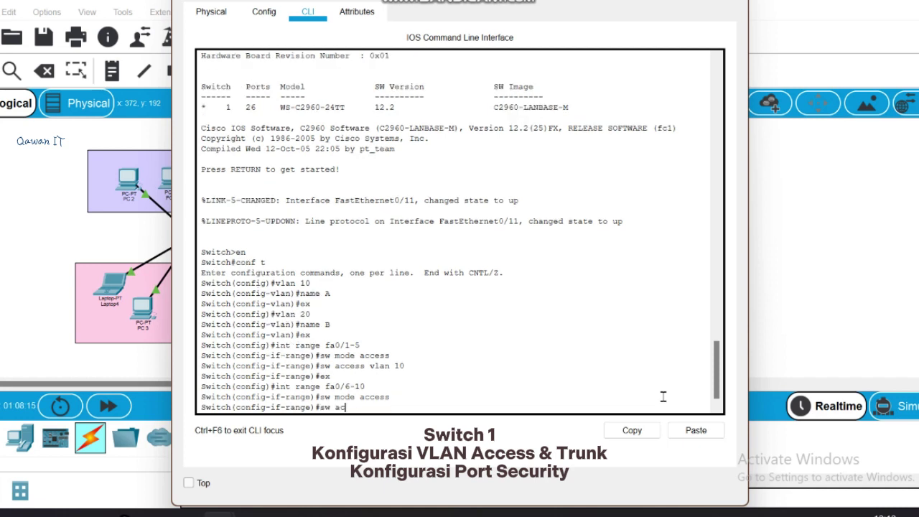
key(Return)
text(ex)
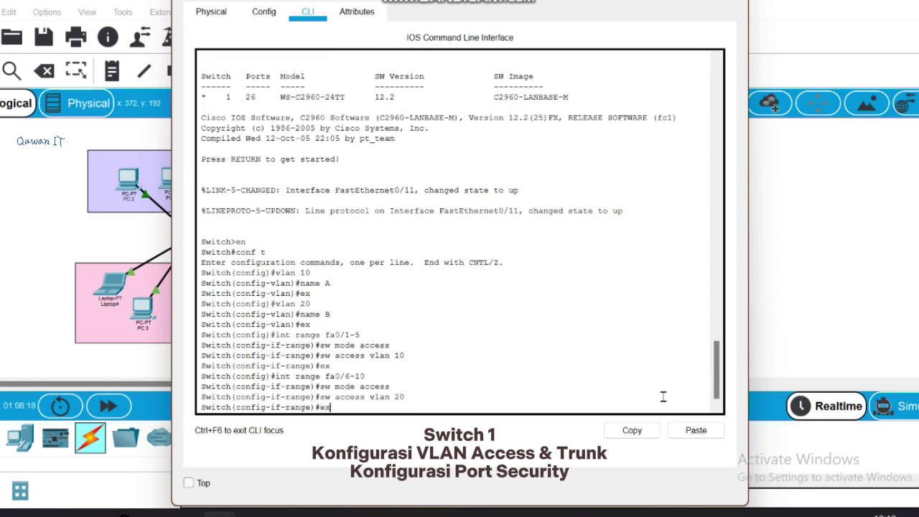
key(Return)
Configure switch port fa0/11 as a trunk that allows all VLANs and return to global configuration.
text(int)
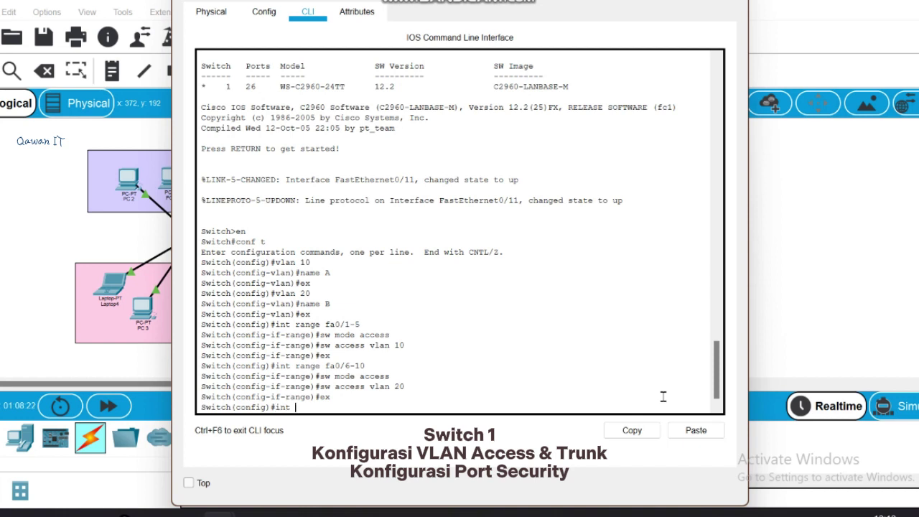
text( fa0/11)
key(Return)
text(sw)
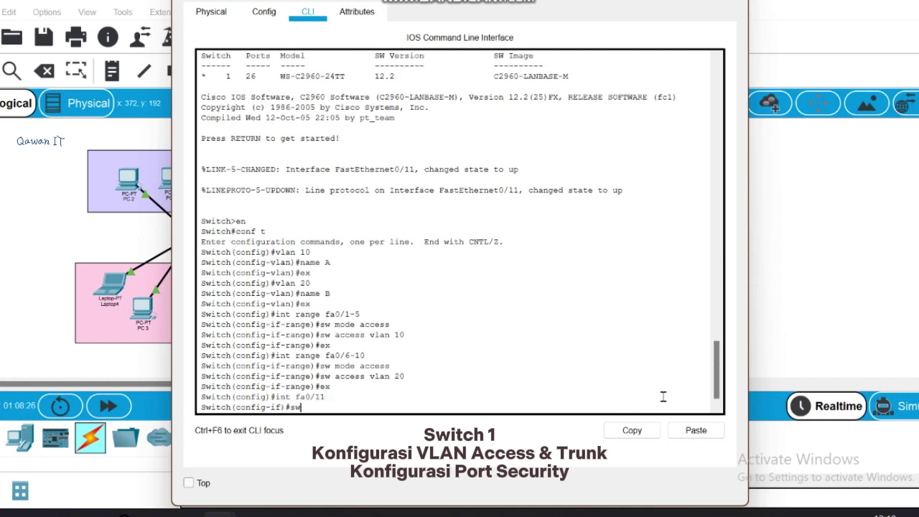
text( mode trunk)
key(Return)
text(sw trun)
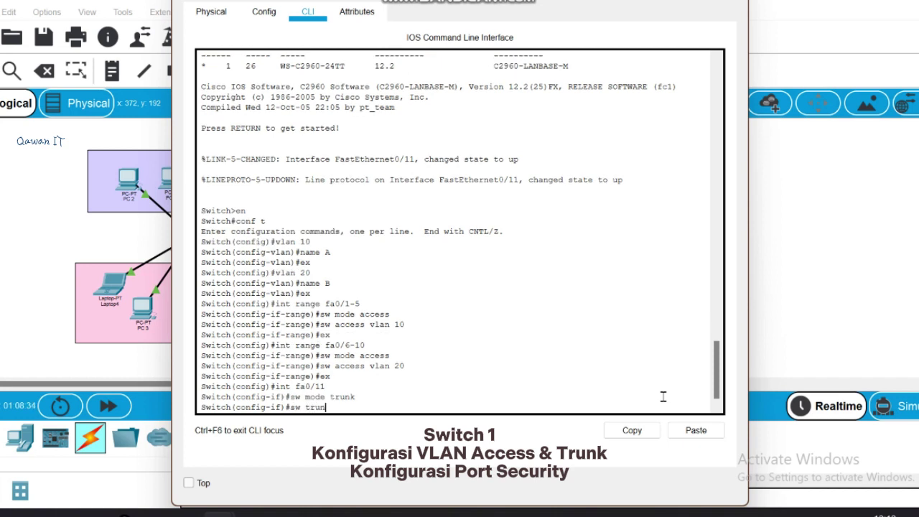
text(k allowed vlan all)
key(Return)
key(Return)
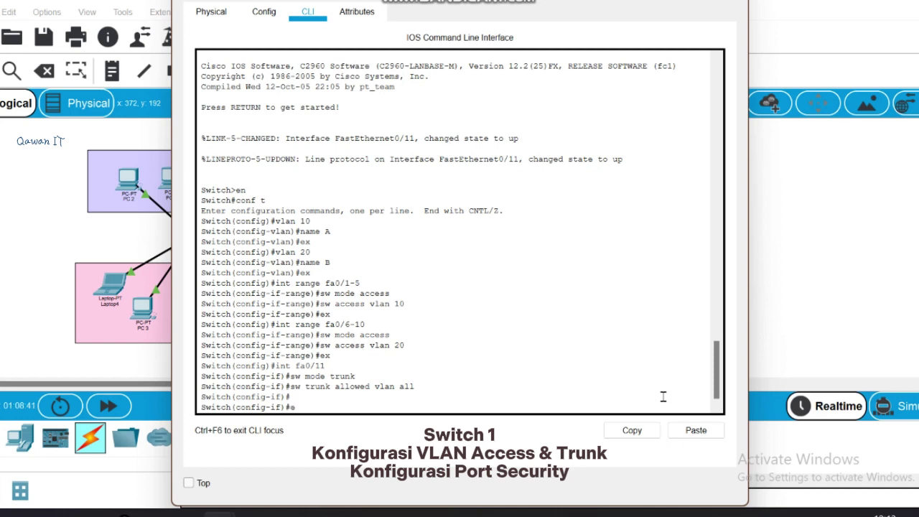
text(ex)
key(Return)
Enter configuration for interface range fa0/1-10 and enable port security on those ports.
text(int rane )
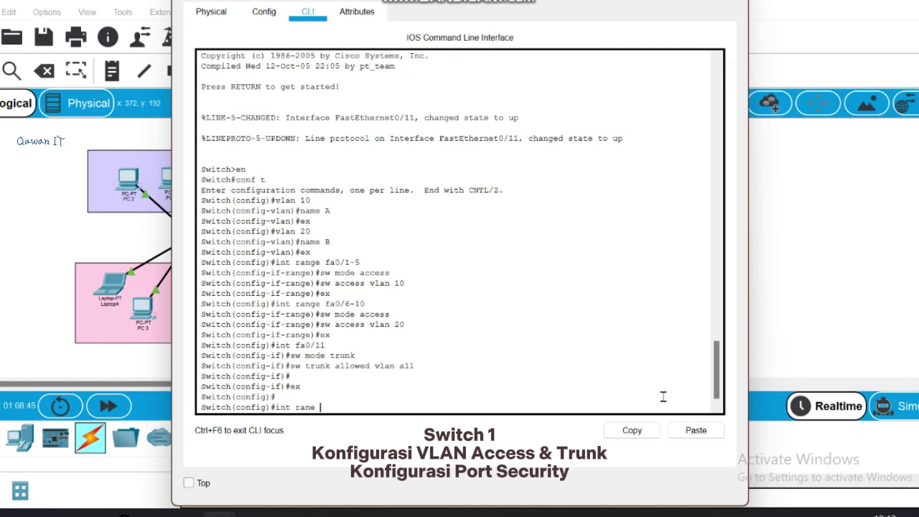
text(fa0/1-10)
key(Return)
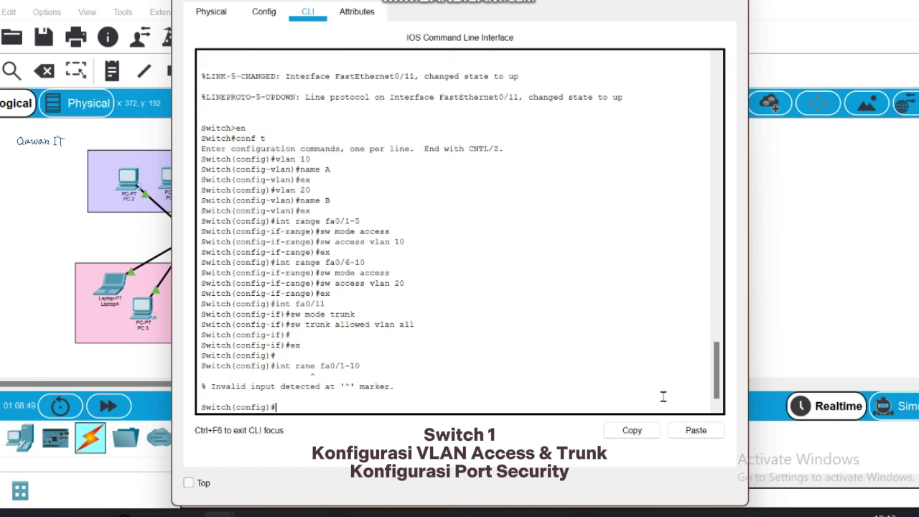
key(Up)
key(Left)
key(Left)
key(Left)
key(Left)
key(Left)
key(Left)
key(Left)
key(Left)
key(Left)
key(Left)
text(g)
key(Return)
text(sw port)
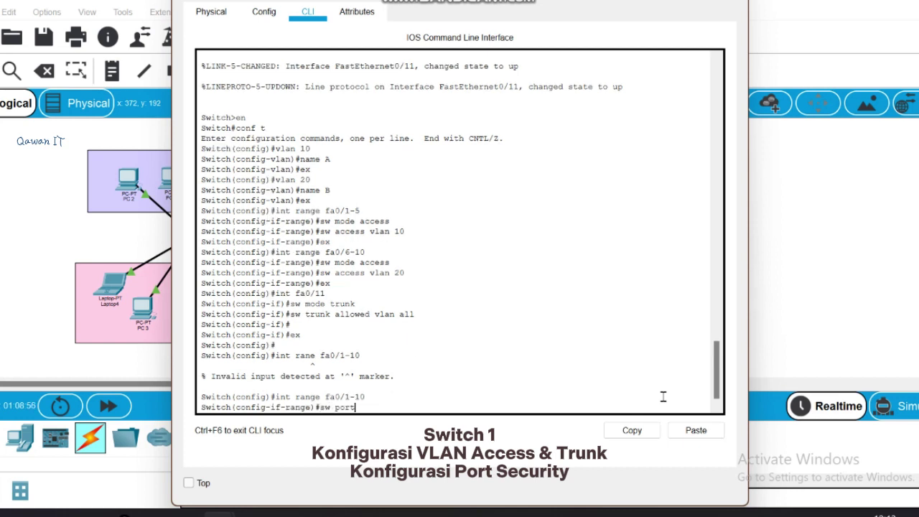
text(-security)
key(Return)
Set port security on fa0/1-10 to sticky MAC address learning with a maximum of 1 address.
key(Up)
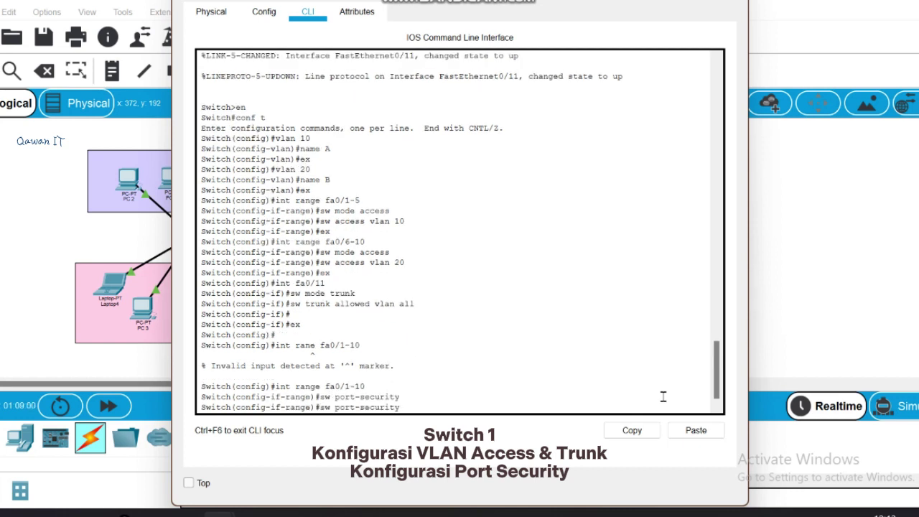
text(mac-address sticky)
key(Return)
key(Up)
key(BackSpace)
key(BackSpace)
key(BackSpace)
key(BackSpace)
key(BackSpace)
key(BackSpace)
key(BackSpace)
key(BackSpace)
key(BackSpace)
key(BackSpace)
key(BackSpace)
key(BackSpace)
key(BackSpace)
key(BackSpace)
key(BackSpace)
key(BackSpace)
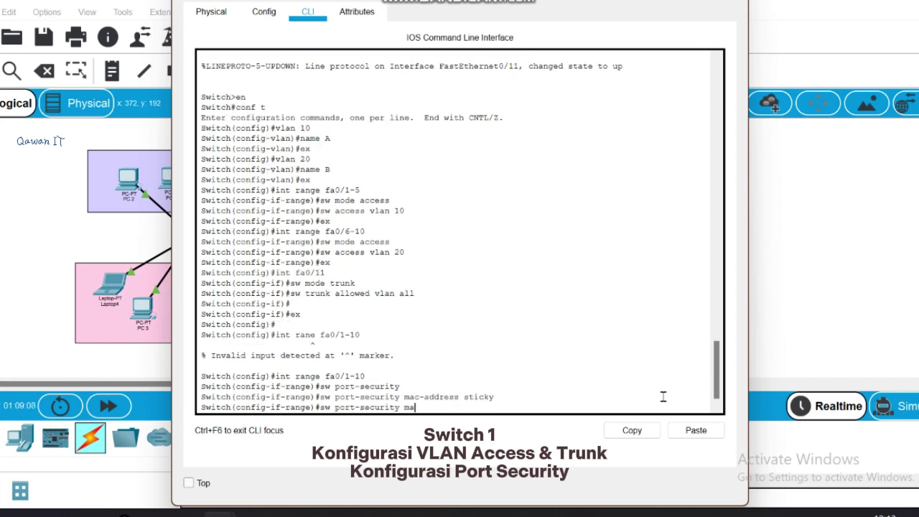
text(x 1)
key(Return)
Set the port-security violation action on fa0/1-10 to shutdown and leave the interface range.
key(Up)
key(BackSpace)
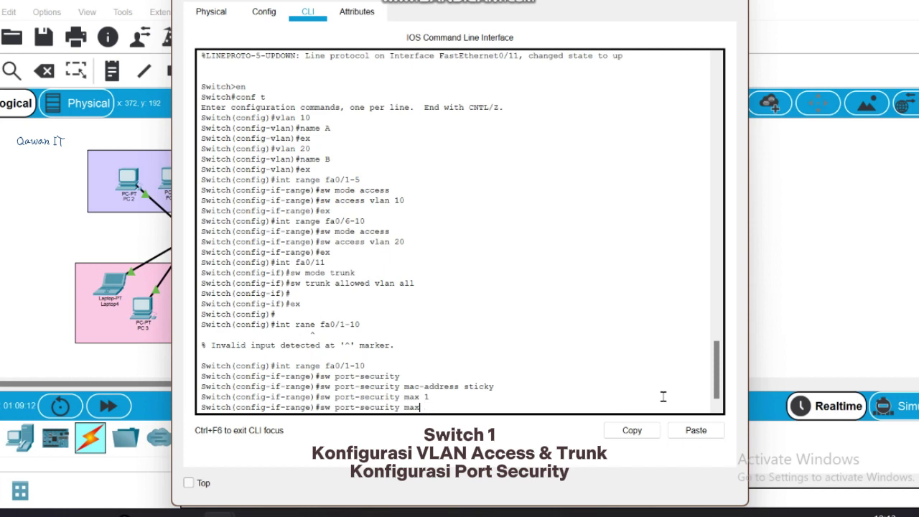
key(BackSpace)
key(BackSpace)
key(BackSpace)
text(violation shutdown)
key(Return)
text(ex)
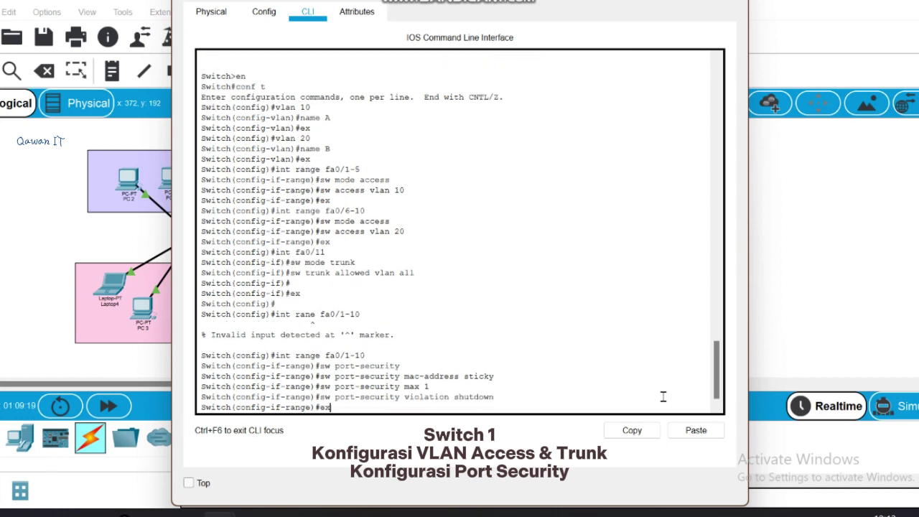
key(Return)
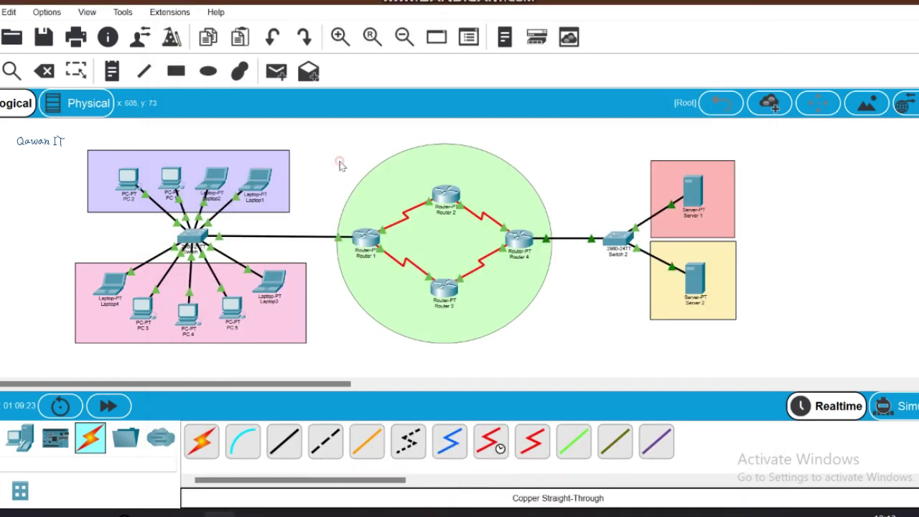
Open the command line of Router 1 and enter global configuration mode.
click(366, 239)
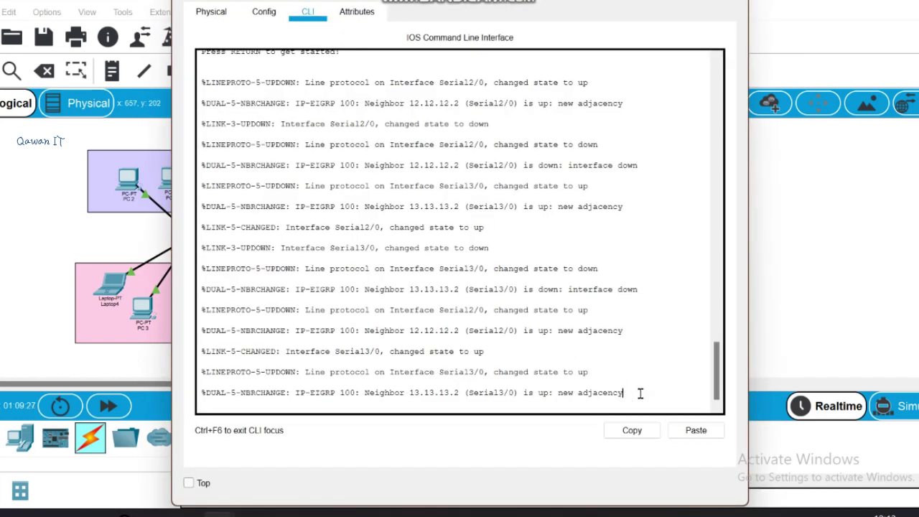
key(Return)
text(en)
key(Return)
text(conf t)
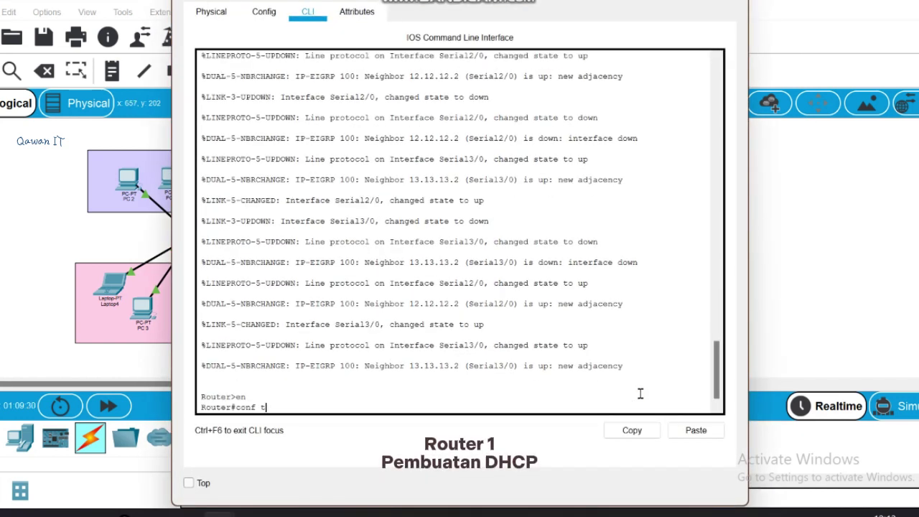
key(Return)
Create subinterface fa0/0.10 on Router 1 with dot1q encapsulation for VLAN 10.
text(int fa0/)
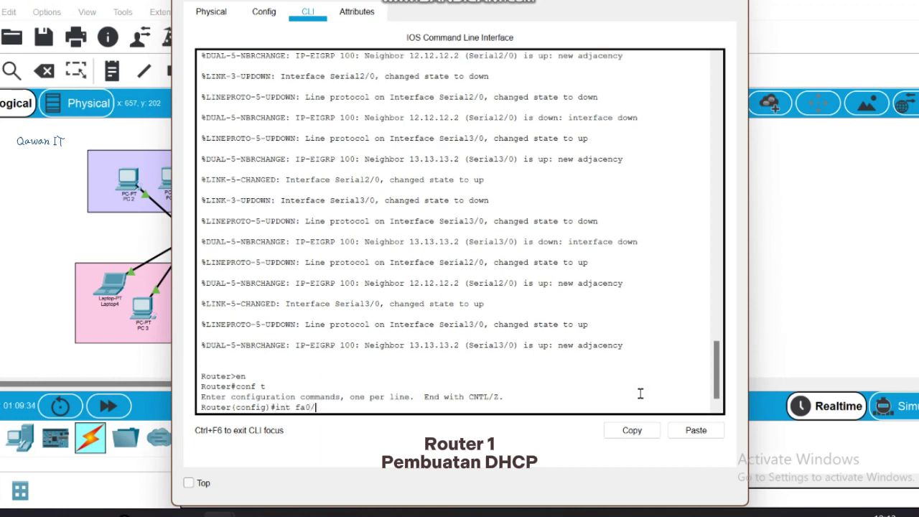
text(0)
text(.10)
key(Return)
text(er(config-subif)#e)
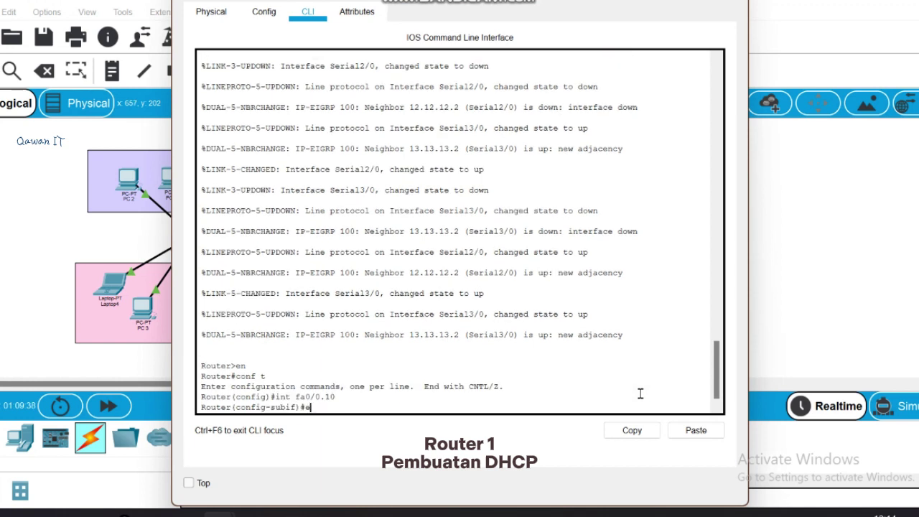
text(ncapsulation dot1q)
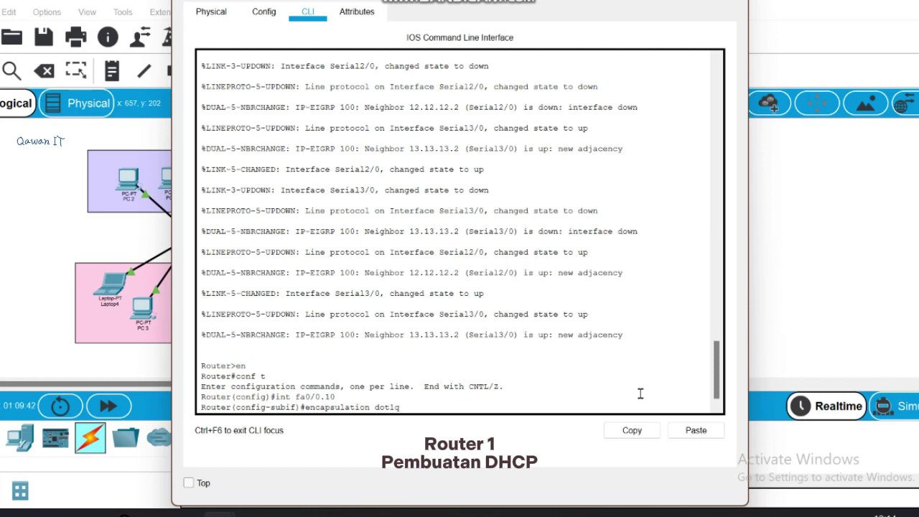
text( 10)
key(Return)
Try to assign IP address 192.168.1.0 with mask 255.255.255.0 to subinterface fa0/0.10.
text(ip addr)
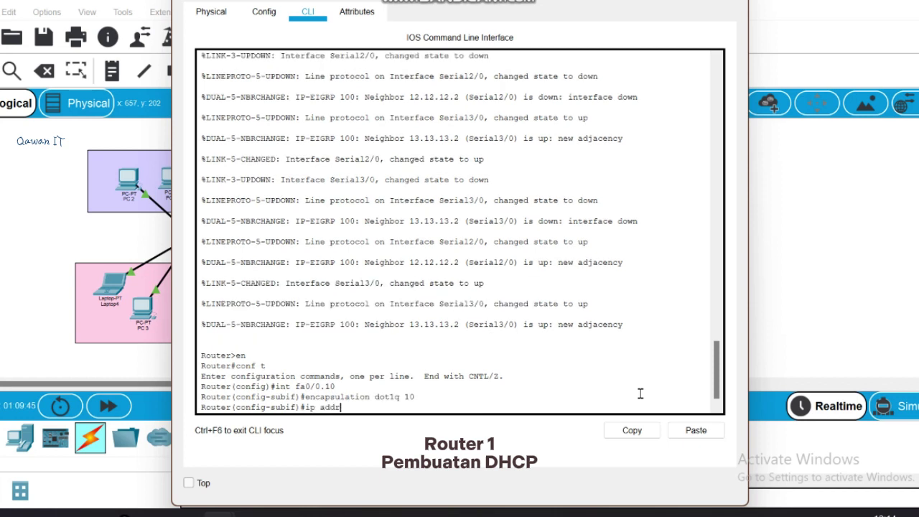
key(BackSpace)
text( 192.168.1.1 255.255)
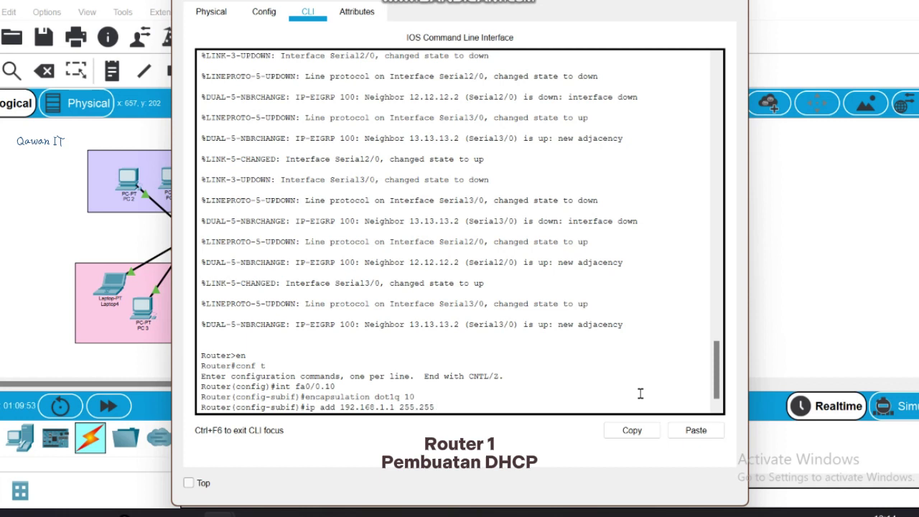
text(.255)
key(BackSpace)
text(0)
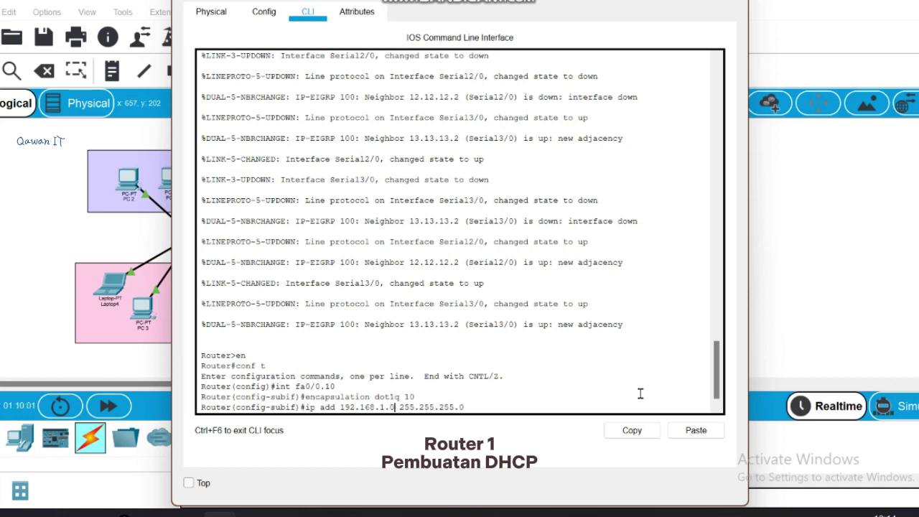
key(Return)
Assign IP address 192.168.1.1 with mask 255.255.255.0 to subinterface fa0/0.10 and exit the subinterface.
key(Up)
key(Left)
key(Left)
key(Left)
key(Left)
key(Left)
key(Left)
key(Left)
key(Left)
key(Left)
key(Left)
key(Left)
key(Left)
key(Left)
key(Left)
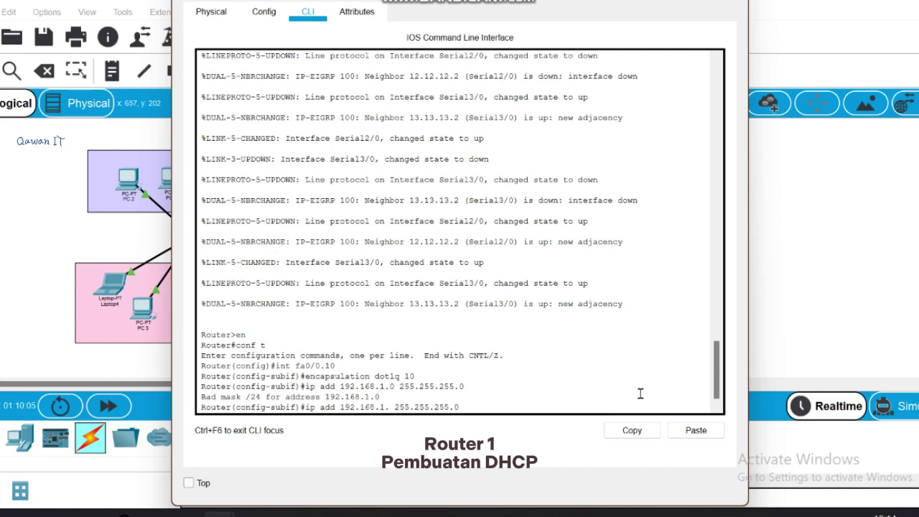
key(BackSpace)
text(1)
key(Return)
text(ex)
key(Return)
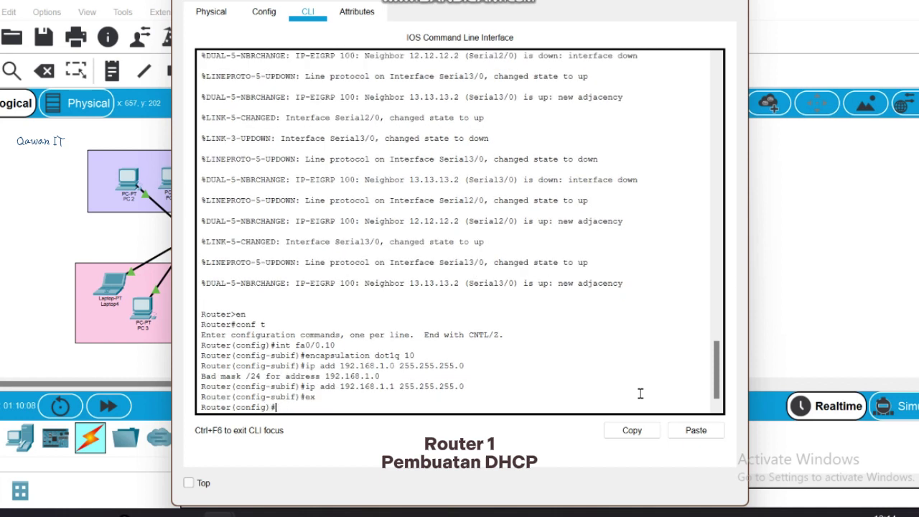
Create subinterface fa0/0.20 on Router 1 with dot1q encapsulation for VLAN 20.
text(int fa0/0.20)
key(Return)
text(encapsulation)
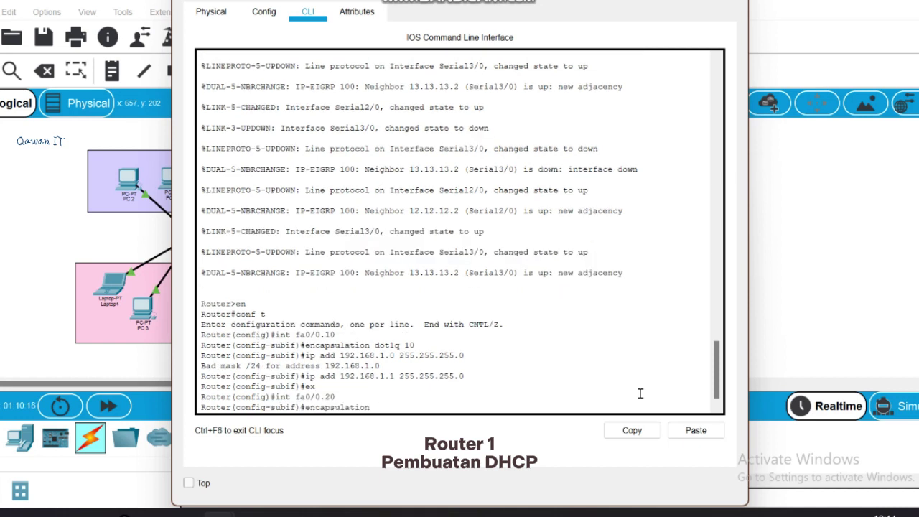
text( dot1q 20)
key(Return)
Assign IP address 192.168.2.1 with mask 255.255.255.0 to subinterface fa0/0.20 and exit the subinterface.
text(ip ad)
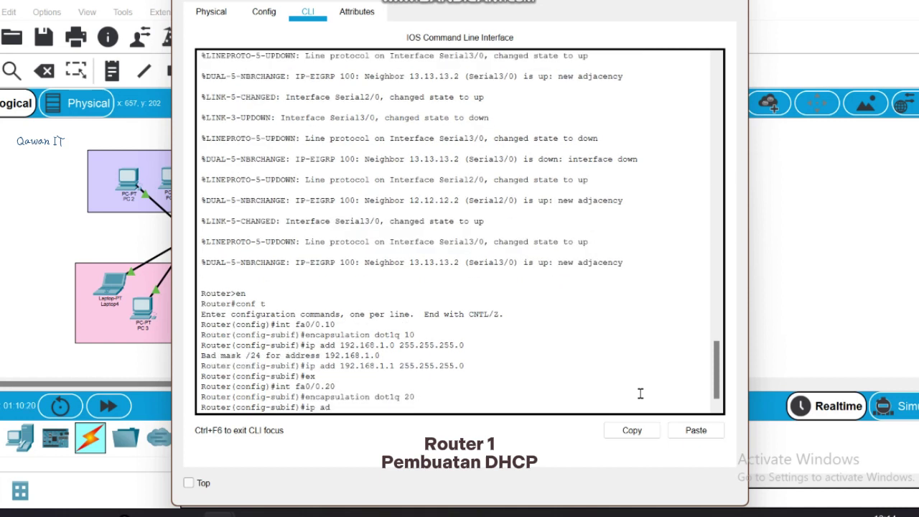
text(d 192.168..2.1 255.255.255.0)
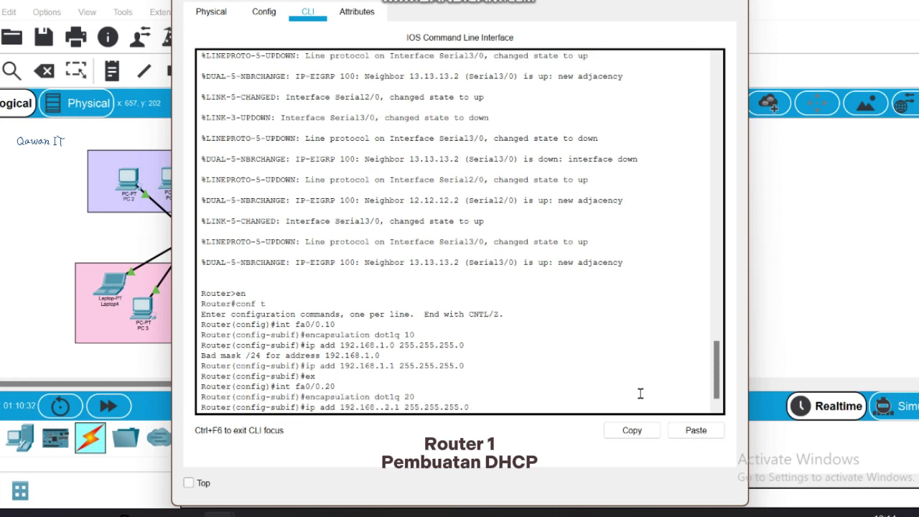
key(Return)
key(Up)
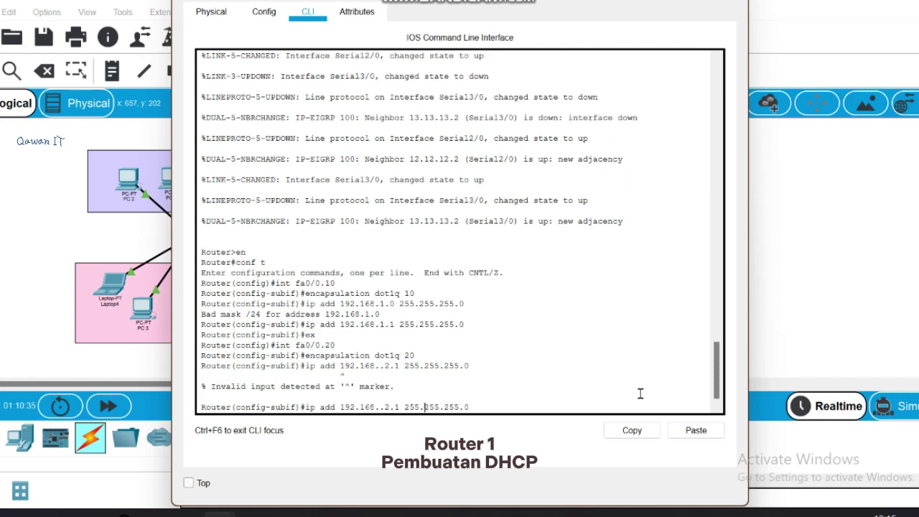
key(BackSpace)
key(Return)
text(ex)
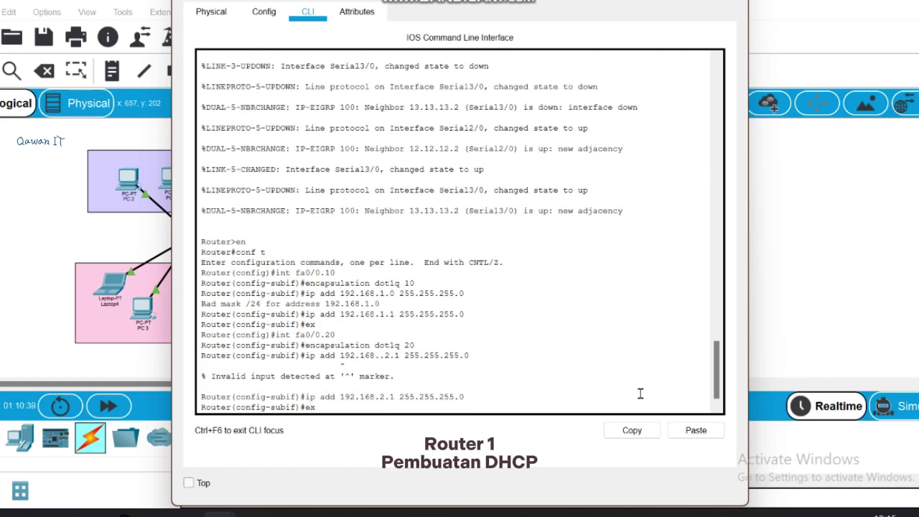
key(Return)
key(Return)
Create DHCP pool A with network 192.168.1.0 and mask 255.255.255.0.
text(ip dhcp)
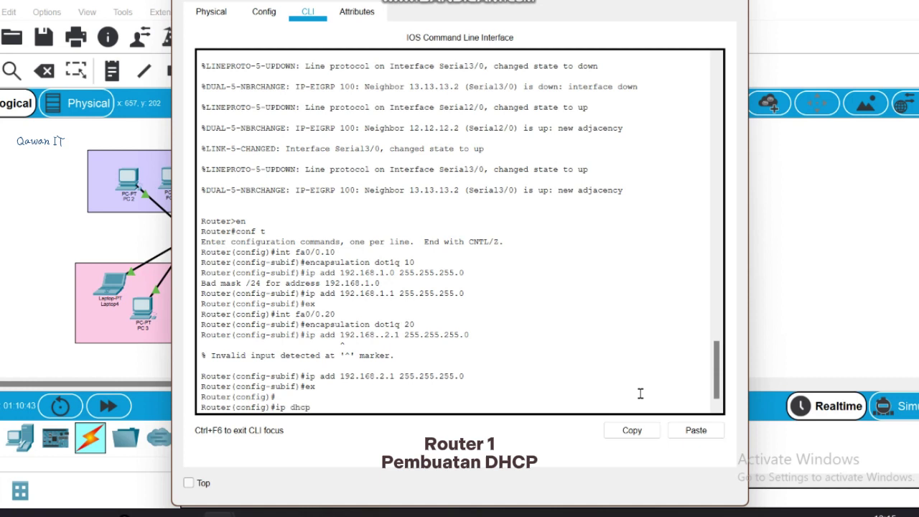
text( pool A)
key(Return)
text(net)
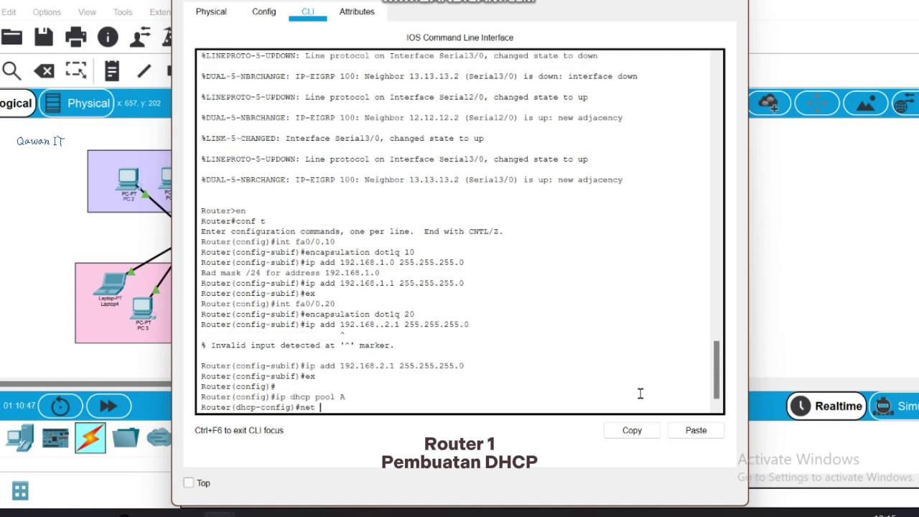
text( 192.168.1.0 255.255.255.0)
key(Return)
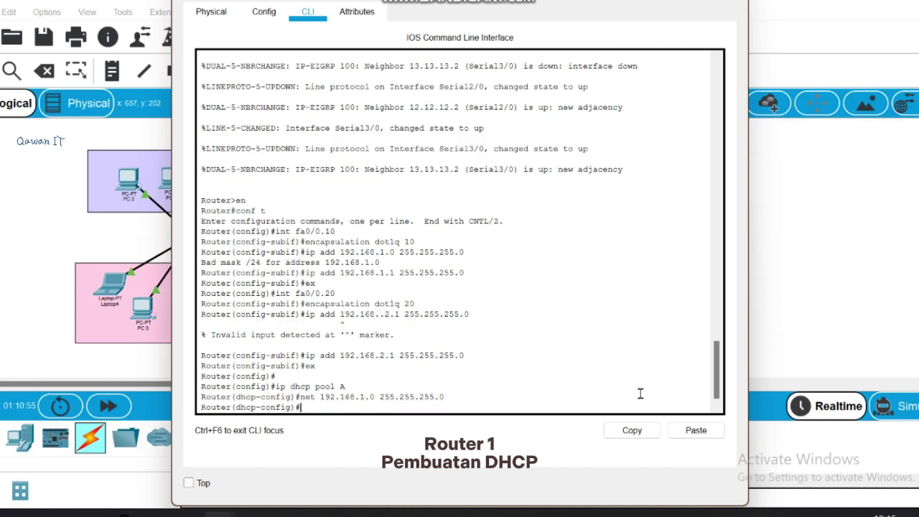
Set the default router of DHCP pool A to 10.10.10.1 and its DNS server to 8.8.8.8.
text(default-router 10.10.10.1)
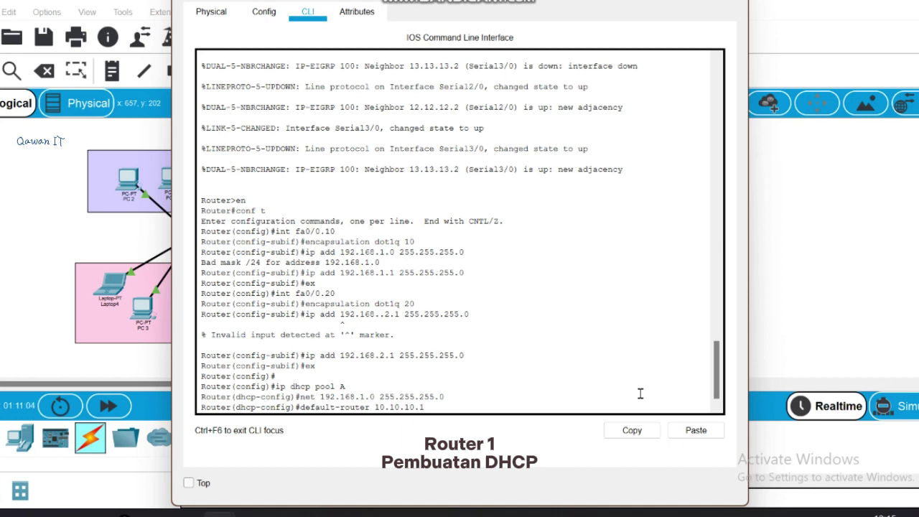
key(Return)
text(dns-serve)
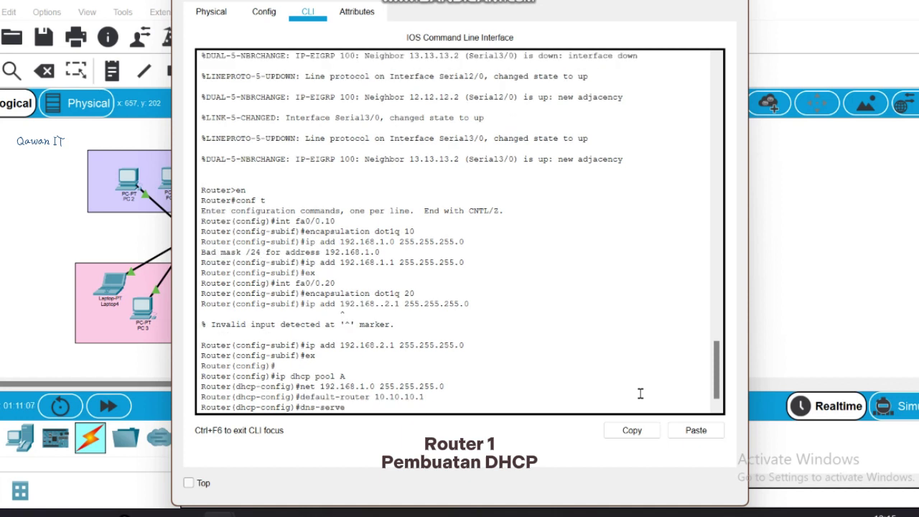
text(r 8.8.8.8)
key(Return)
Exclude addresses 192.168.1.1 through 192.168.1.5 from DHCP assignment on Router 1.
text(ip dcp)
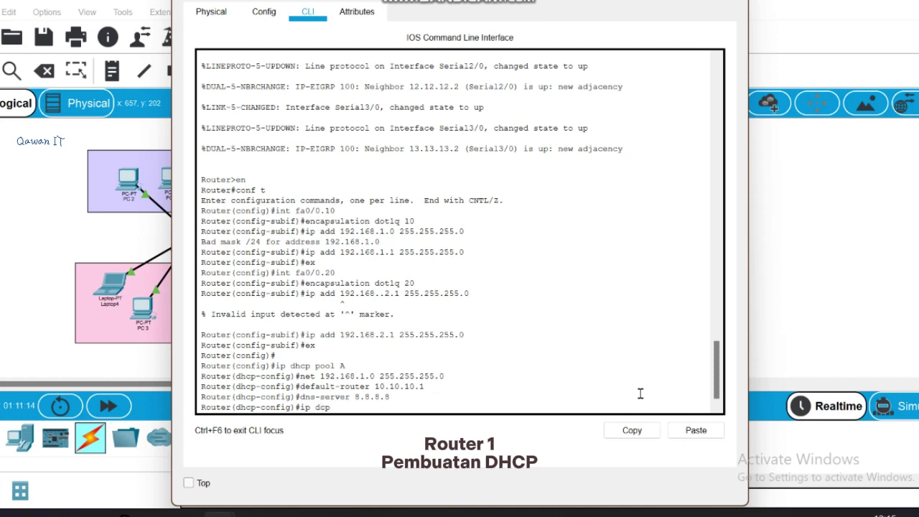
key(BackSpace)
key(BackSpace)
text(hcp excluded-address 192.168)
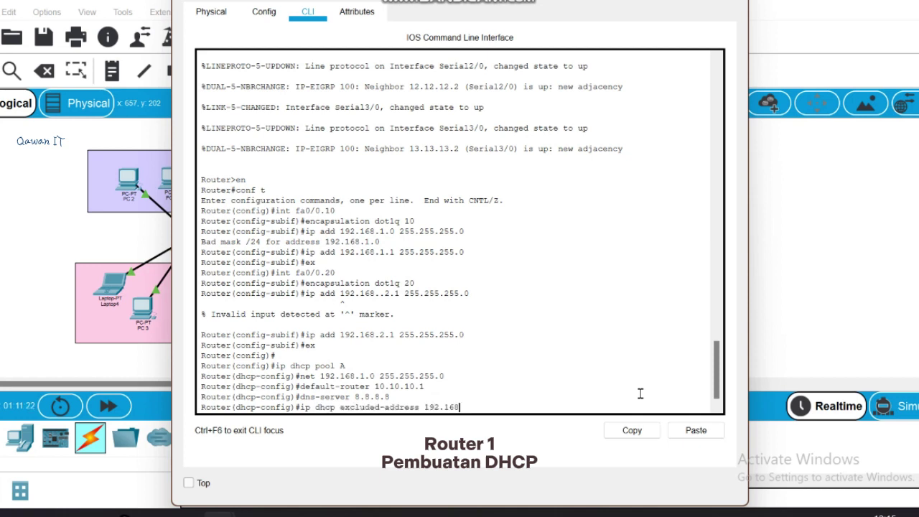
text(.1.1 192.168.1.5)
key(Return)
Create DHCP pool B with network 192.168.2.0 and mask 255.255.255.0.
text(ig)#i)
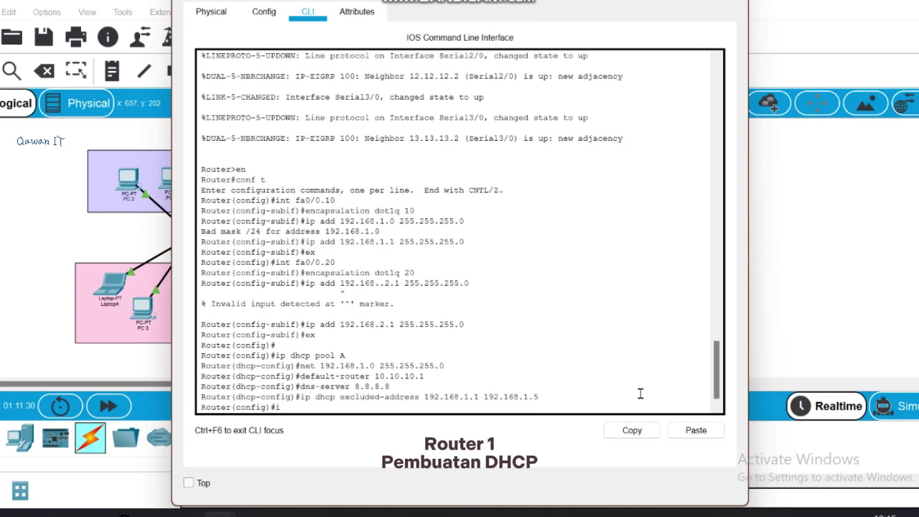
text(p dhcp pool B)
key(Return)
text(ne)
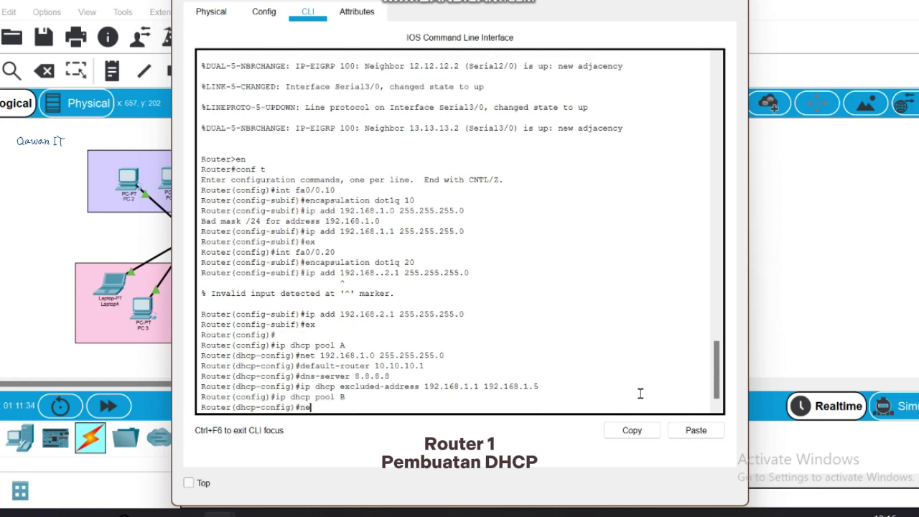
text(t 192.168.2.0 255.255.255)
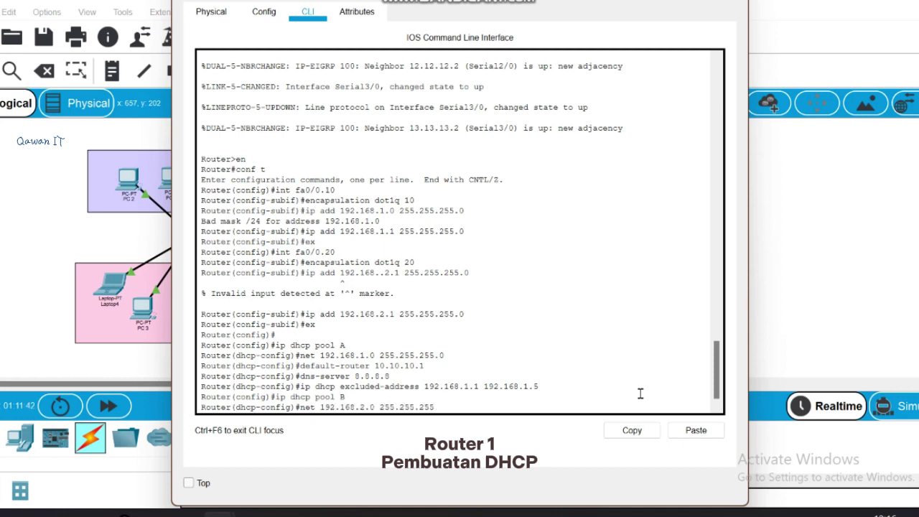
text(.0)
key(Return)
Set the default router of DHCP pool B to 10.10.10.1 and its DNS server to 8.8.8.8.
text(default-rou)
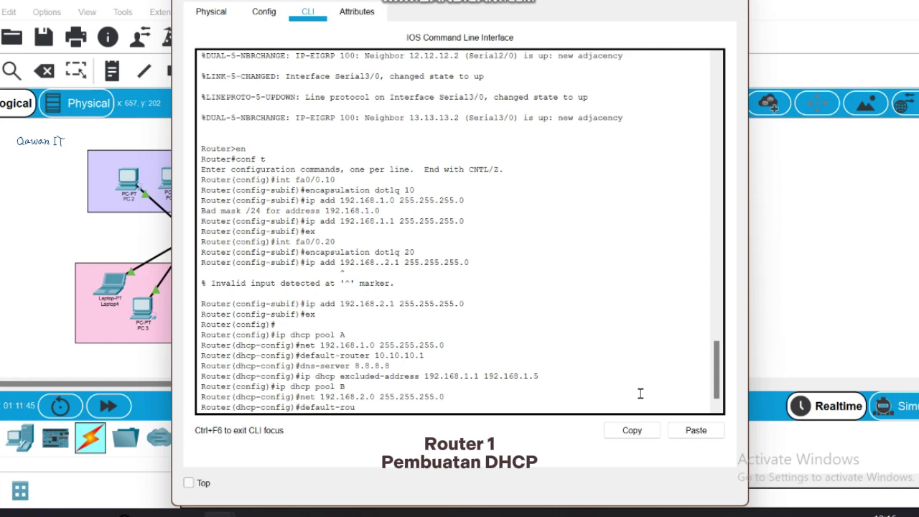
text(ter 10.10.10.1)
key(Return)
text(dns-server)
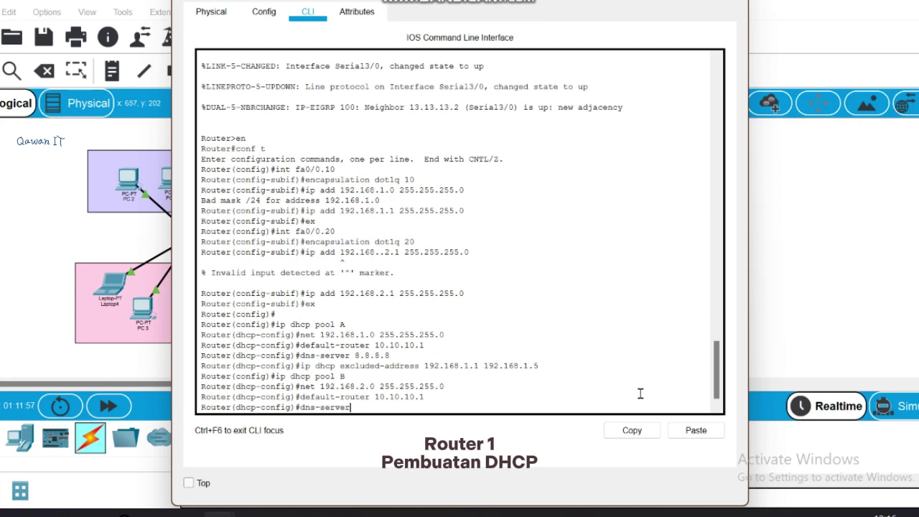
text( 8.8.8.8)
key(Return)
Exclude addresses 192.168.2.1 through 192.168.2.5 from DHCP assignment on Router 1.
text(ip dh)
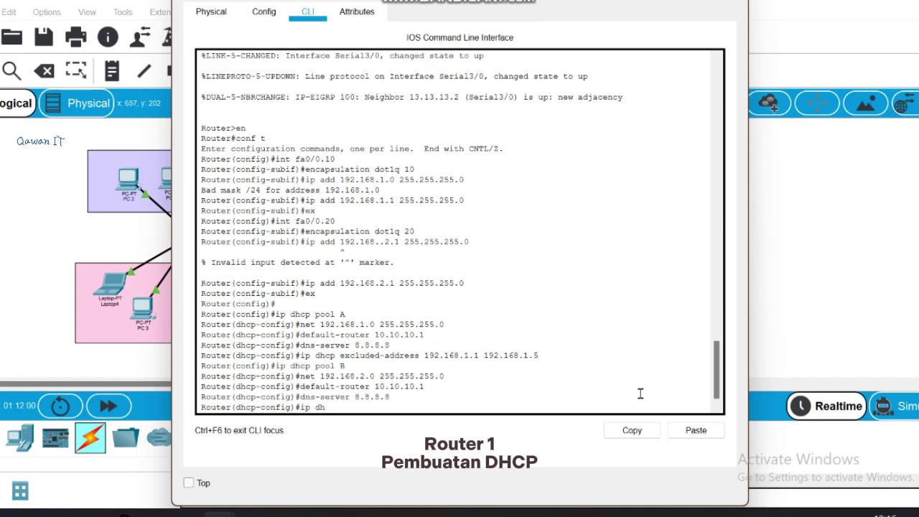
text(cp excluded-address 192.16)
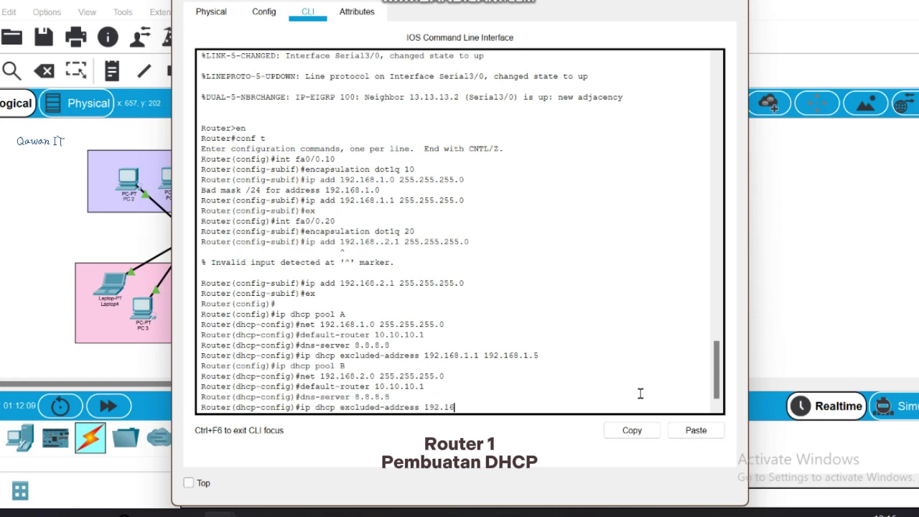
text(8.2.1 192.168.2.5)
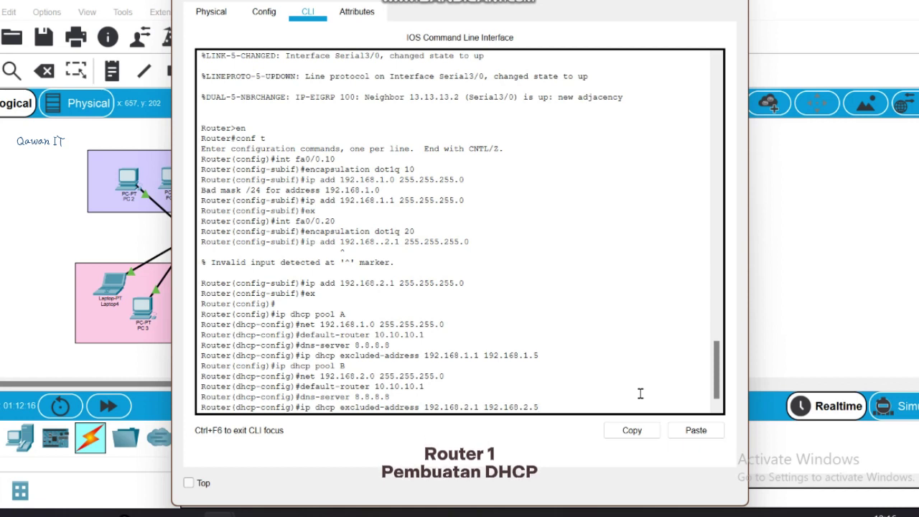
key(Return)
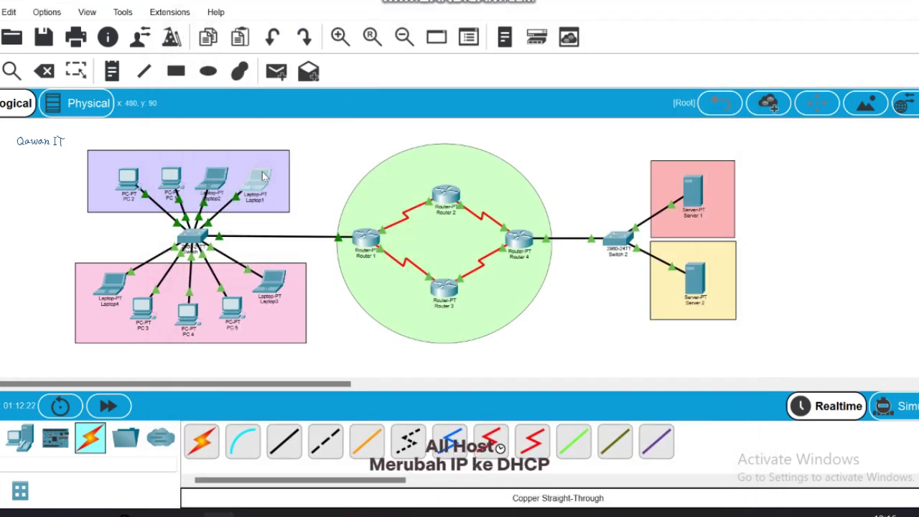
Switch the IPv4 configuration of Laptop1 and Laptop2 in the purple area to DHCP.
click(263, 176)
click(256, 85)
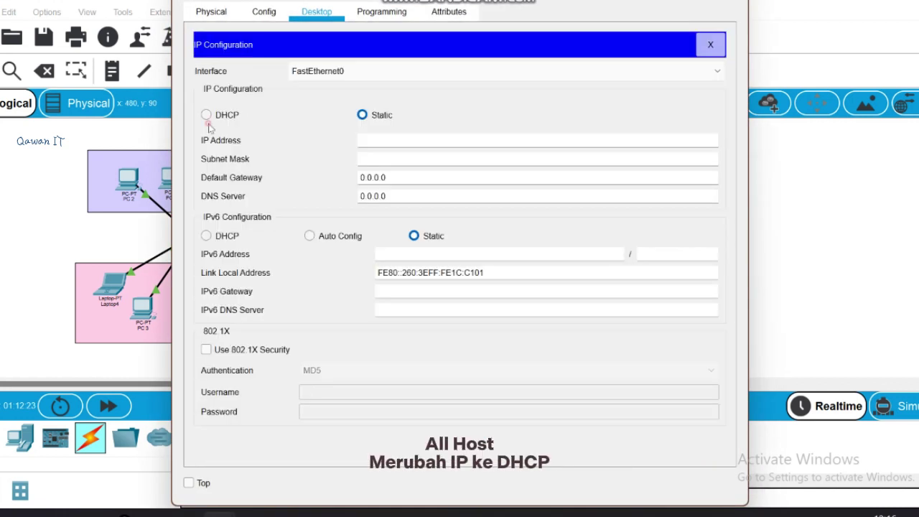
click(206, 115)
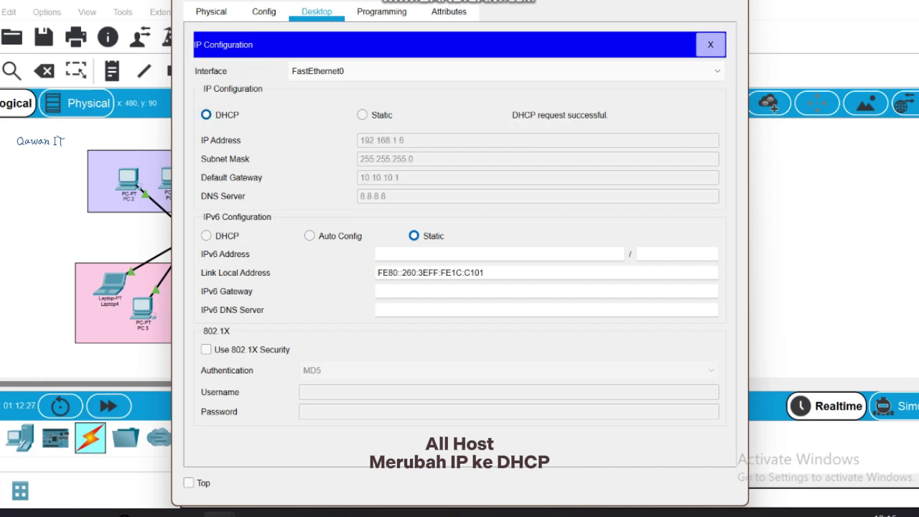
click(731, 1)
click(218, 181)
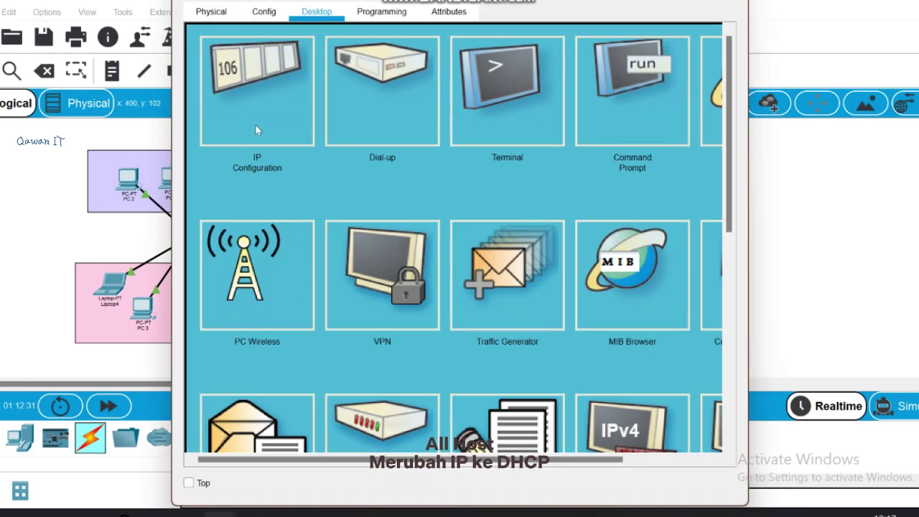
click(256, 130)
click(206, 115)
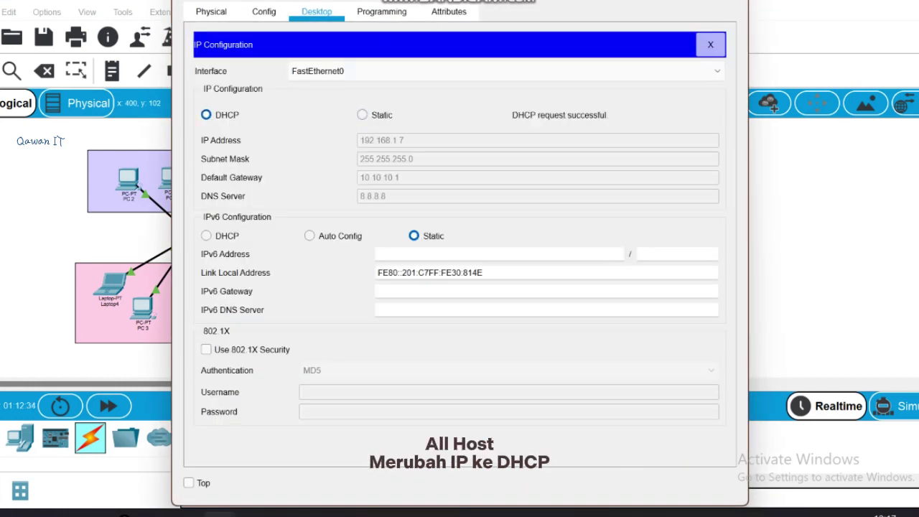
click(731, 1)
Switch the IPv4 configuration of both PCs in the purple area to DHCP, ending with PC 2.
click(217, 181)
click(214, 100)
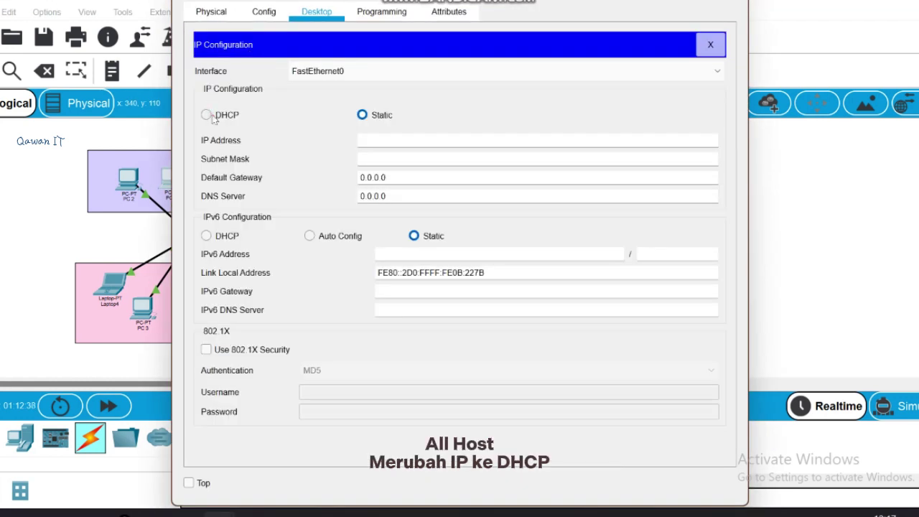
click(206, 115)
click(731, 1)
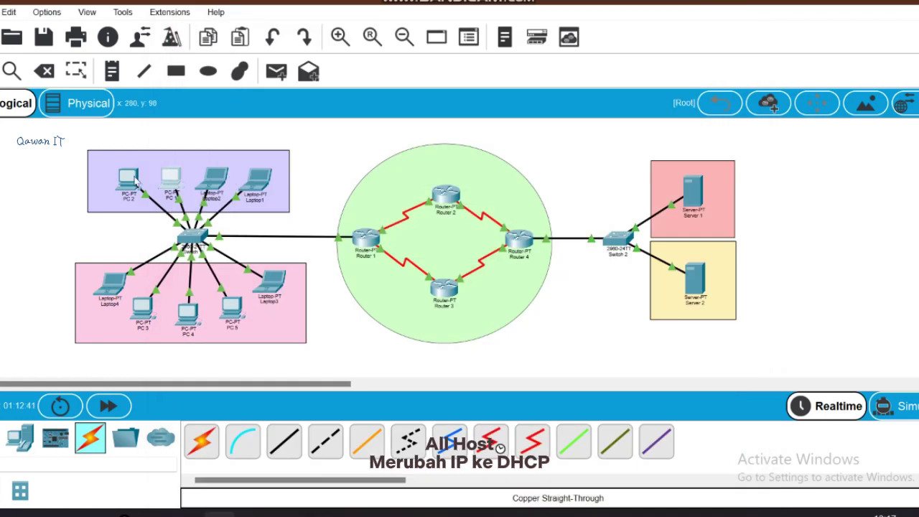
click(129, 181)
click(246, 165)
click(206, 115)
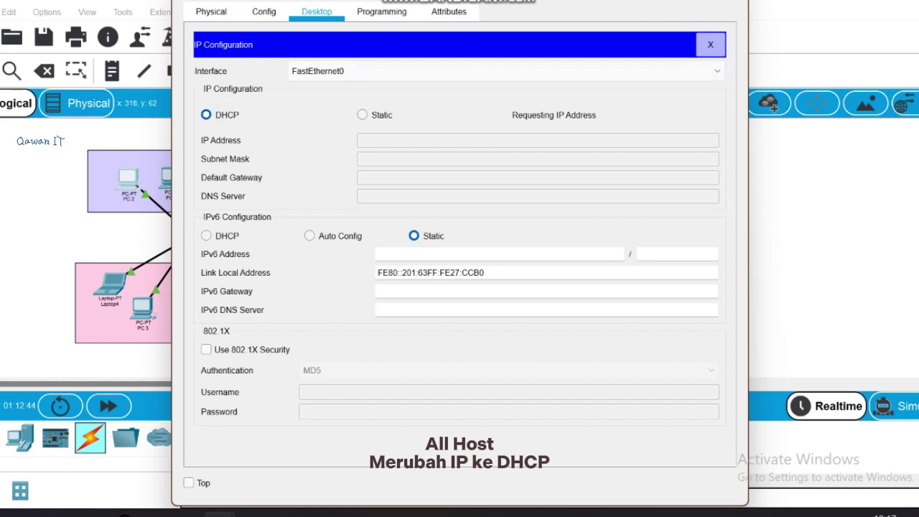
click(731, 1)
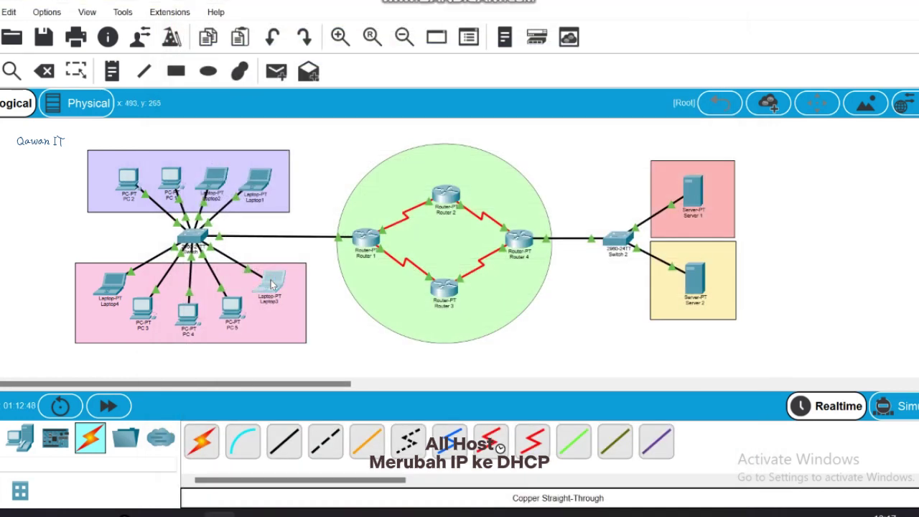
Switch the IPv4 configuration of Laptop3 and PC 5 in the pink area to DHCP.
click(273, 285)
click(241, 60)
click(206, 115)
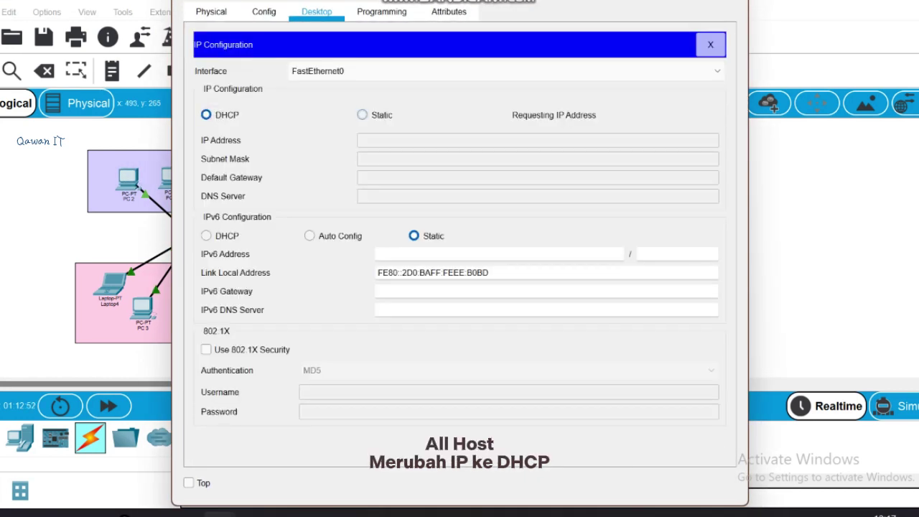
click(731, 2)
click(259, 276)
click(276, 89)
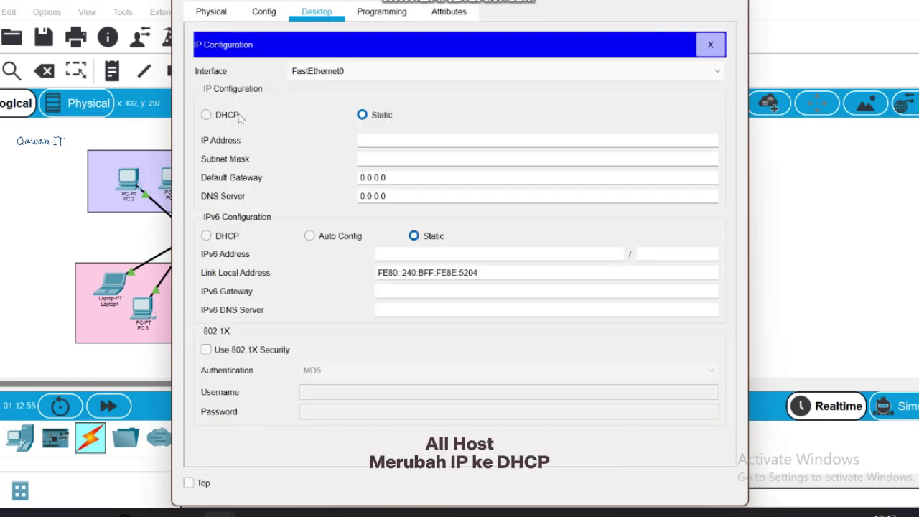
click(241, 117)
click(731, 2)
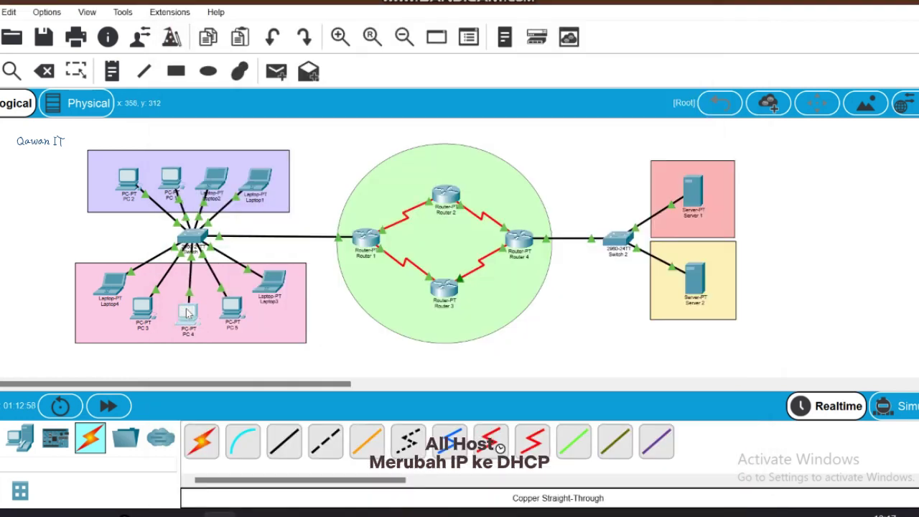
Switch the IPv4 configuration of PC 4 and PC 3 in the pink area to DHCP.
click(232, 308)
click(232, 97)
click(225, 117)
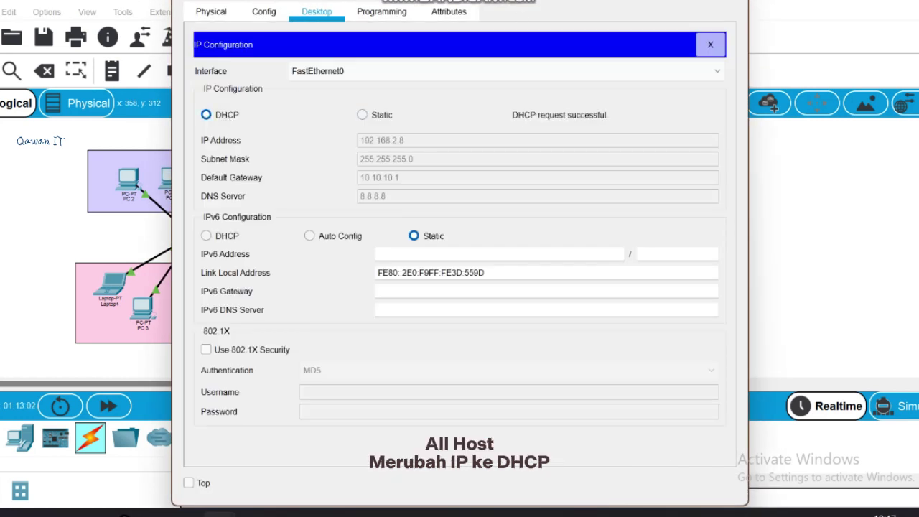
click(731, 1)
click(141, 307)
click(236, 113)
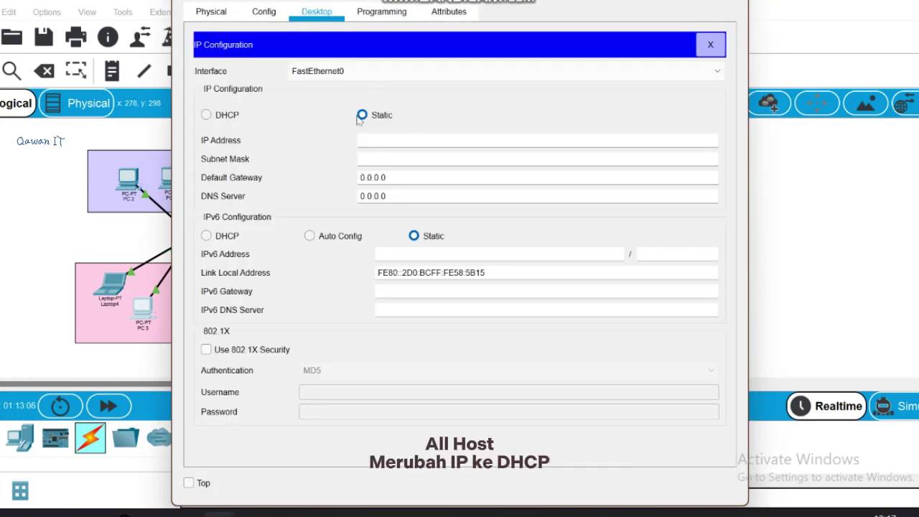
click(237, 117)
click(731, 2)
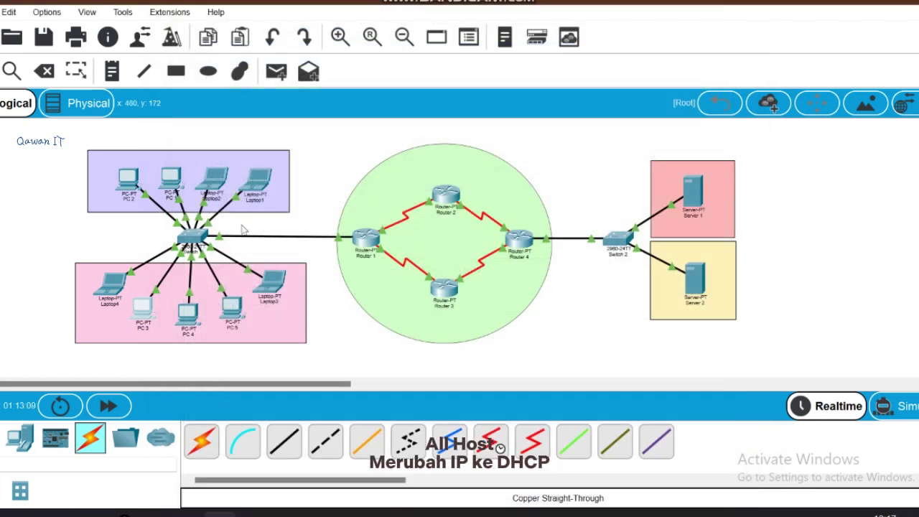
Switch the IPv4 configuration of Laptop4 in the pink area to DHCP.
click(110, 285)
click(234, 140)
click(227, 116)
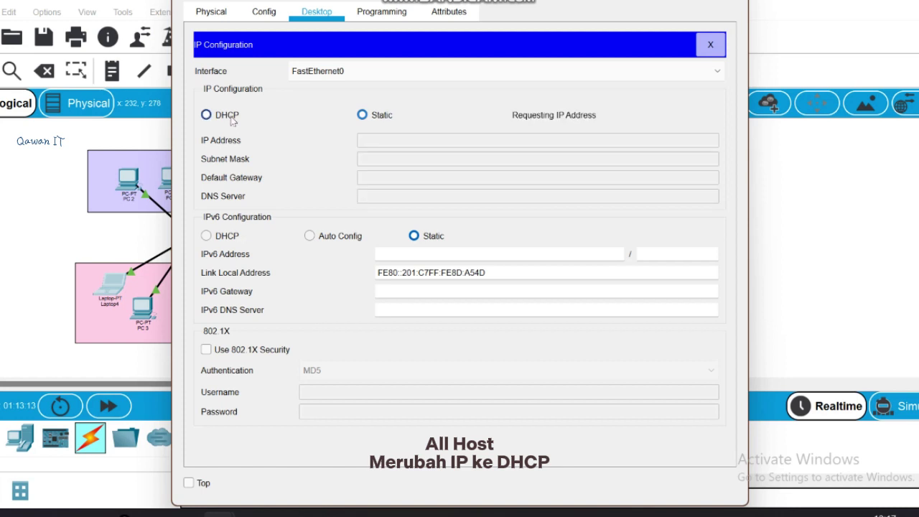
click(731, 2)
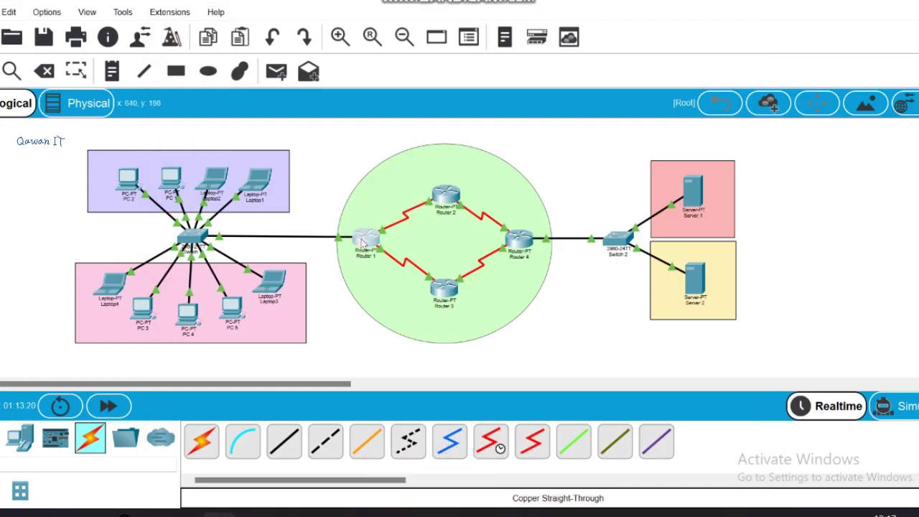
On Router 1, assign IP address 10.10.10.1 with mask 255.255.255.0 to interface fa0/0 and exit the interface.
click(364, 237)
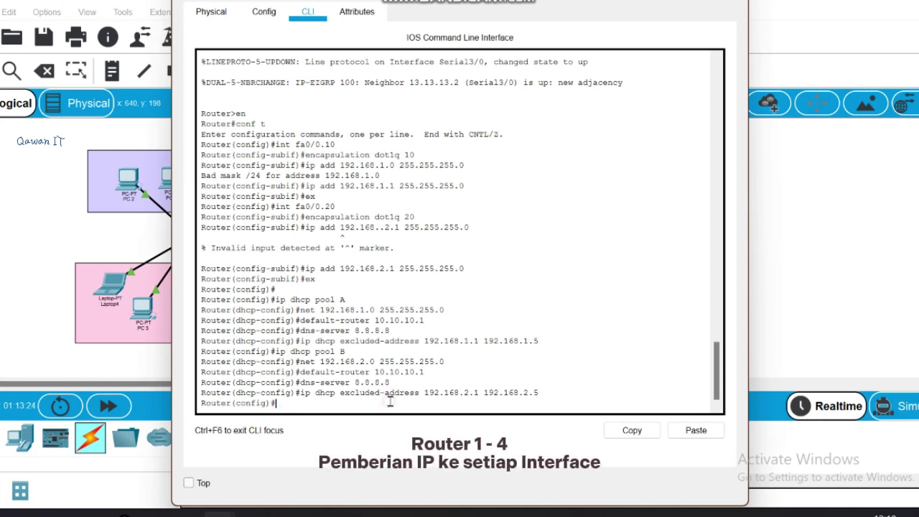
key(Return)
text(int fa0)
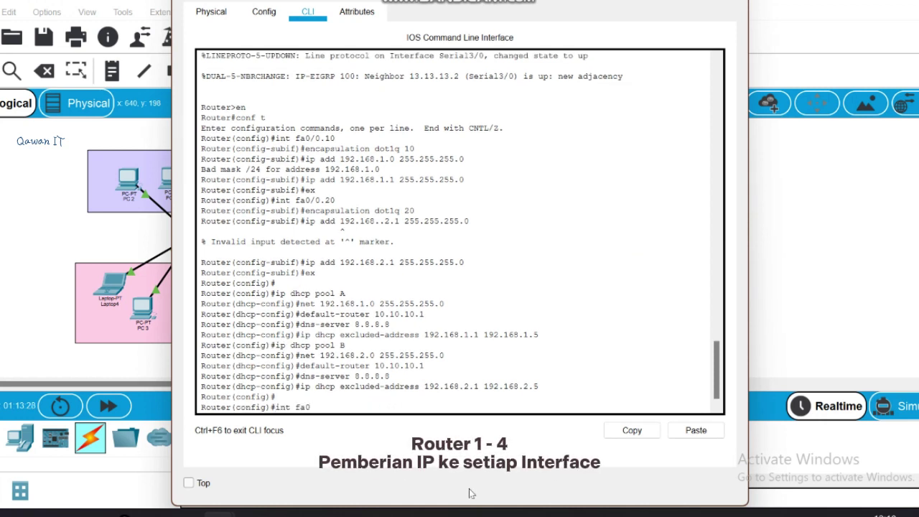
text(/0)
key(Return)
text(ip)
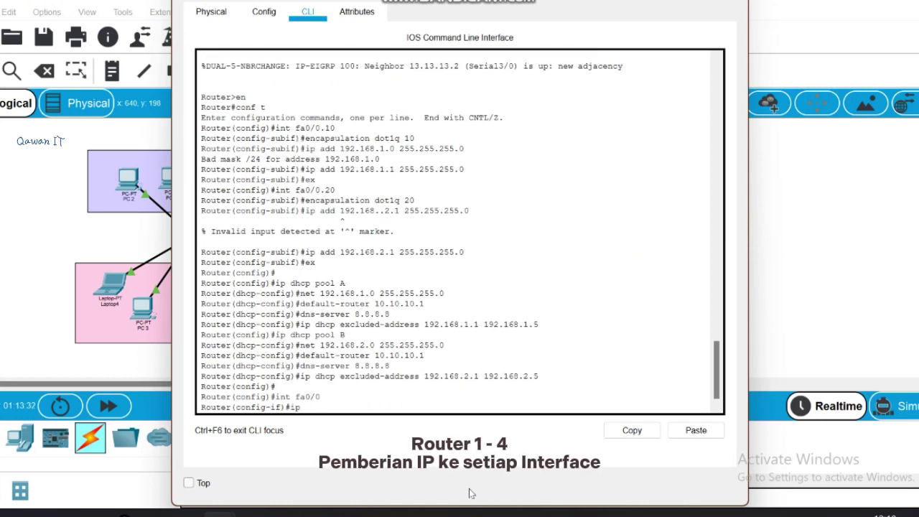
text( add 10.10.10.1 255.255.255)
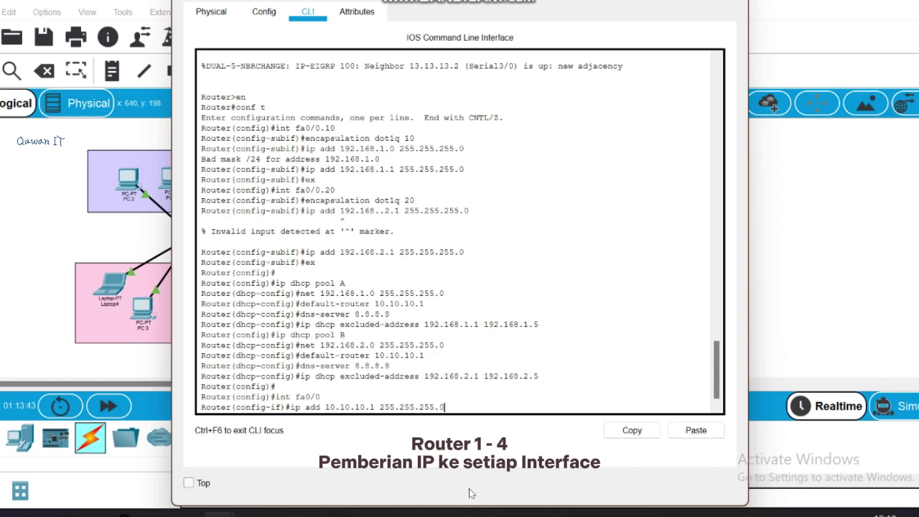
text(.0)
key(Return)
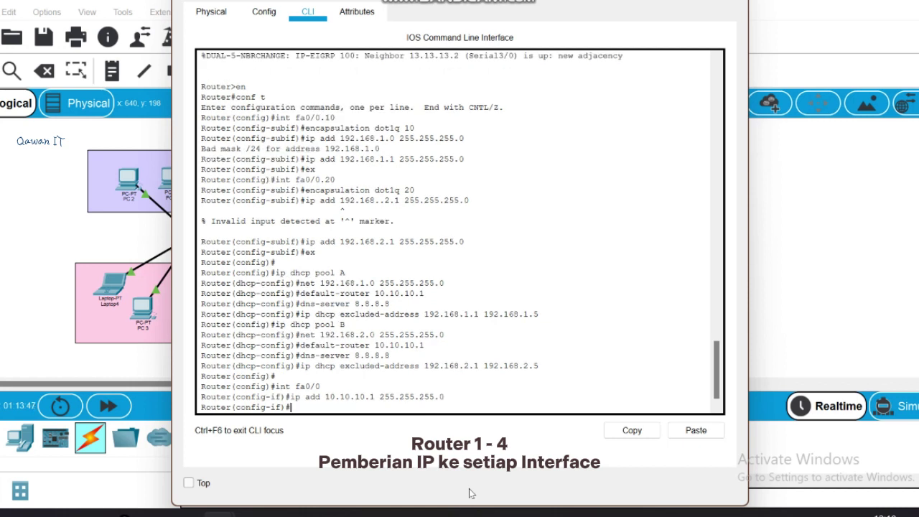
text(ex)
key(Return)
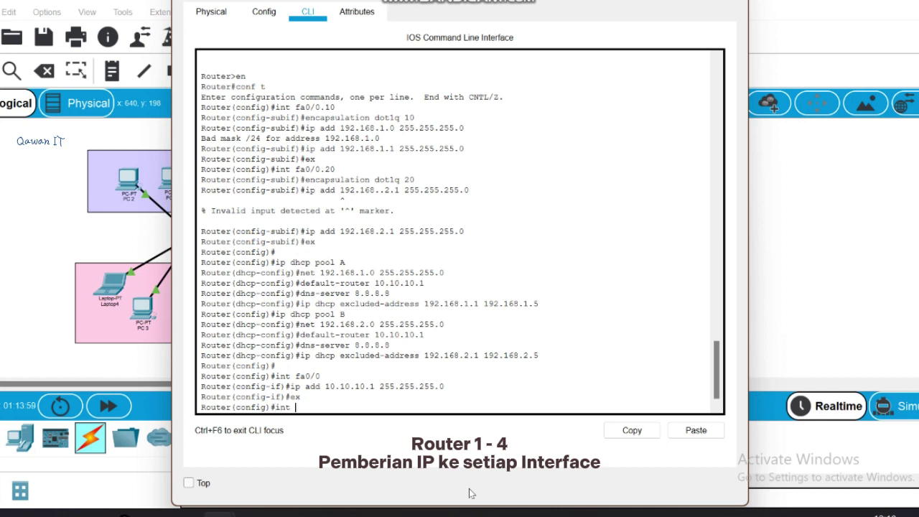
On Router 1, assign IP address 12.12.12.1 with mask 255.255.255.0 to interface serial2/0 and exit the interface.
text(int serial2/0)
key(Return)
text(ip a)
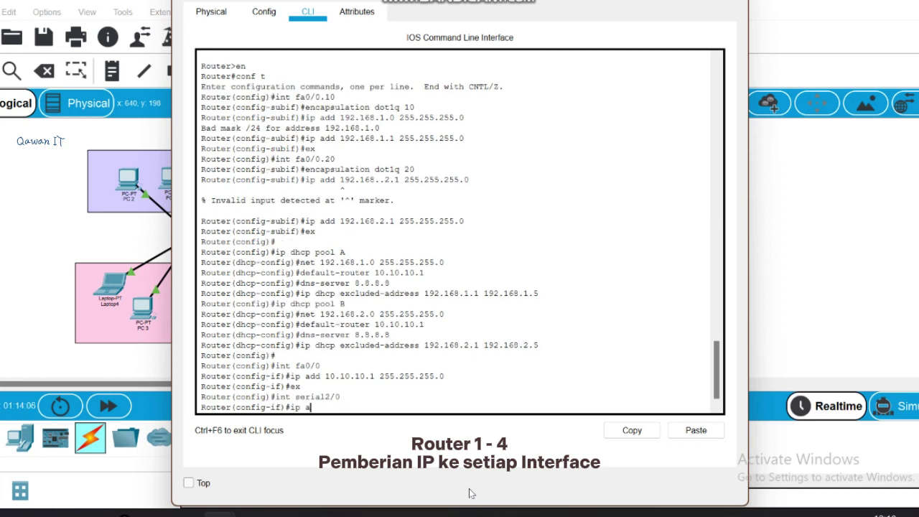
text(dd 12.12.12.1 255.255.255.0)
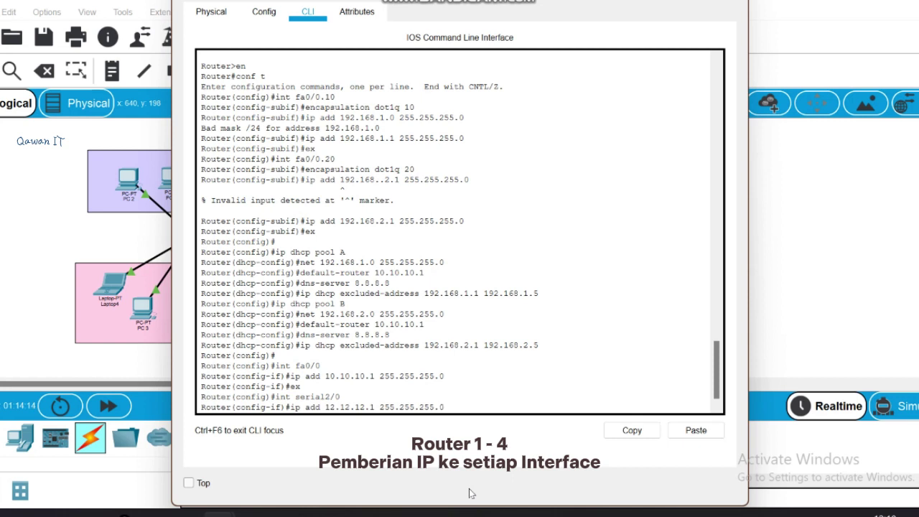
key(Return)
text(ex)
key(Return)
On Router 1, assign IP address 13.13.13.1 with mask 255.255.255.0 to interface serial3/0 and exit the interface.
text(int ser)
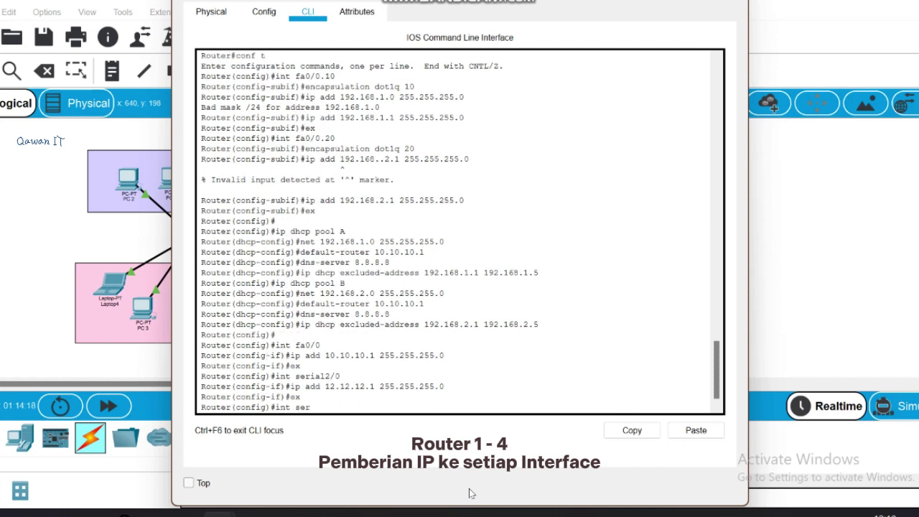
text(ial3/0)
key(Return)
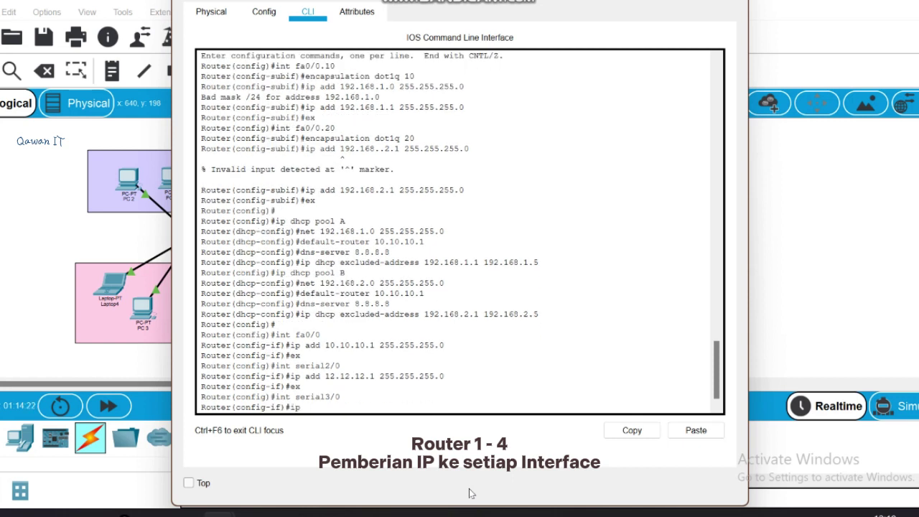
text(ip add 13.13.13.1 255)
text(.255.255)
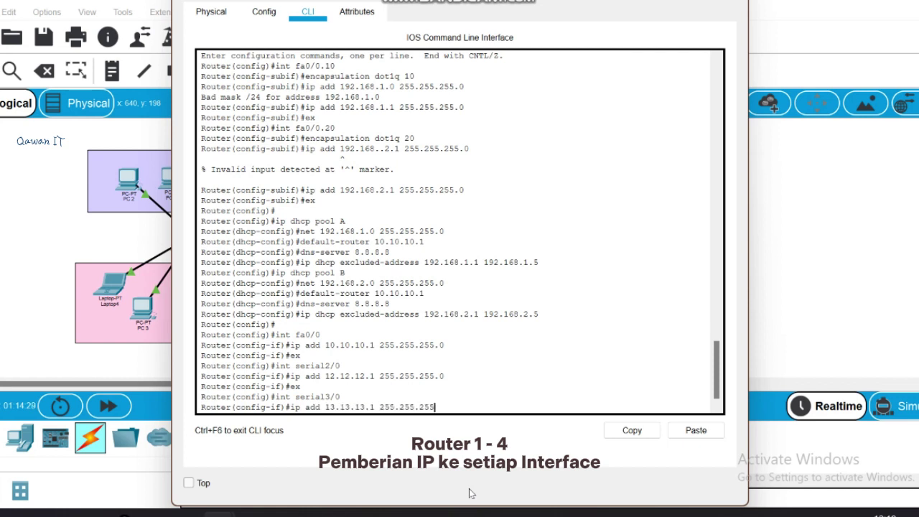
text(.0)
key(Return)
text(ex)
key(Return)
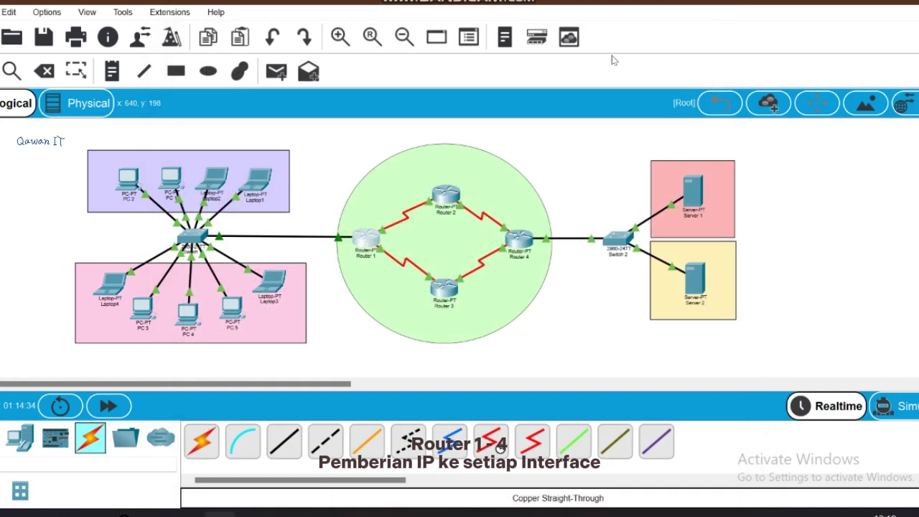
Open the command line of Router 2 and enter global configuration mode.
click(447, 193)
click(635, 393)
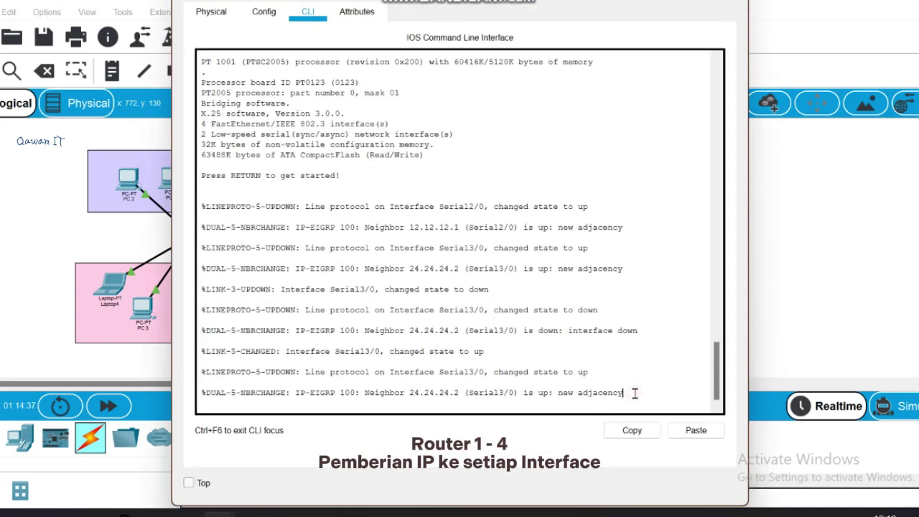
key(Return)
text(en)
key(Return)
text(conf t)
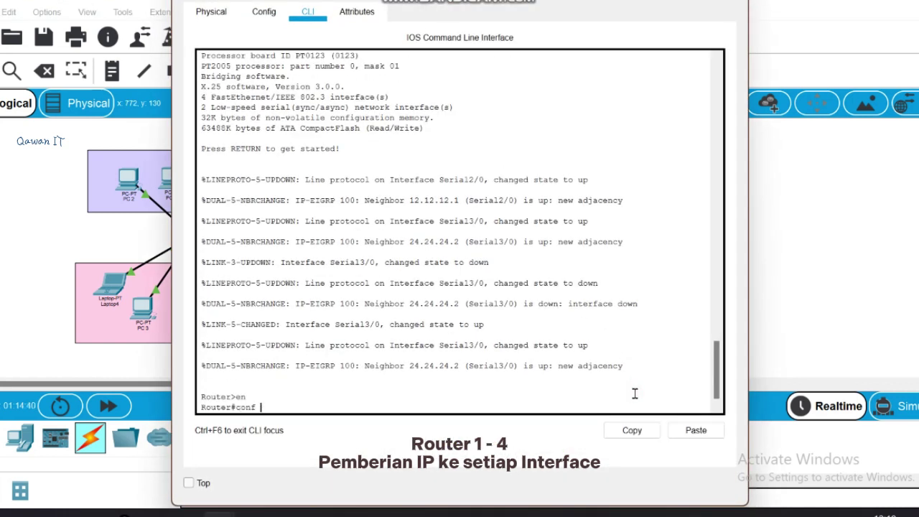
key(Return)
On Router 2, assign IP address 12.12.12.2 with mask 255.255.255.0 to interface serial2/0 and exit the interface.
text(int serial2/0)
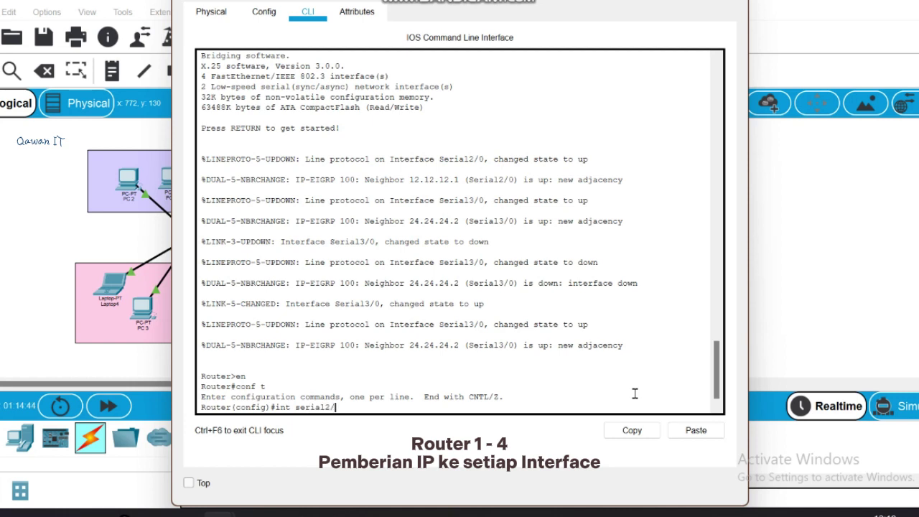
key(Return)
text(ip add 12.12.12.1)
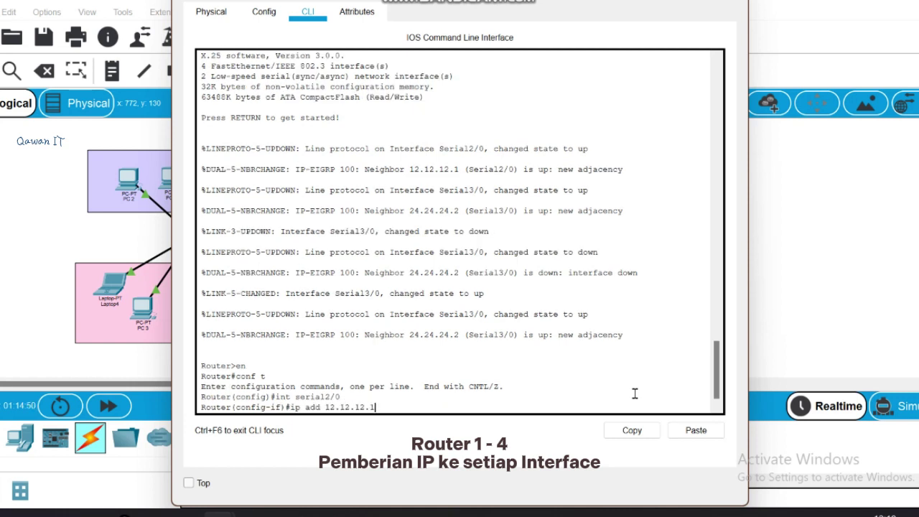
key(BackSpace)
text(2 255.255.255.0)
key(Return)
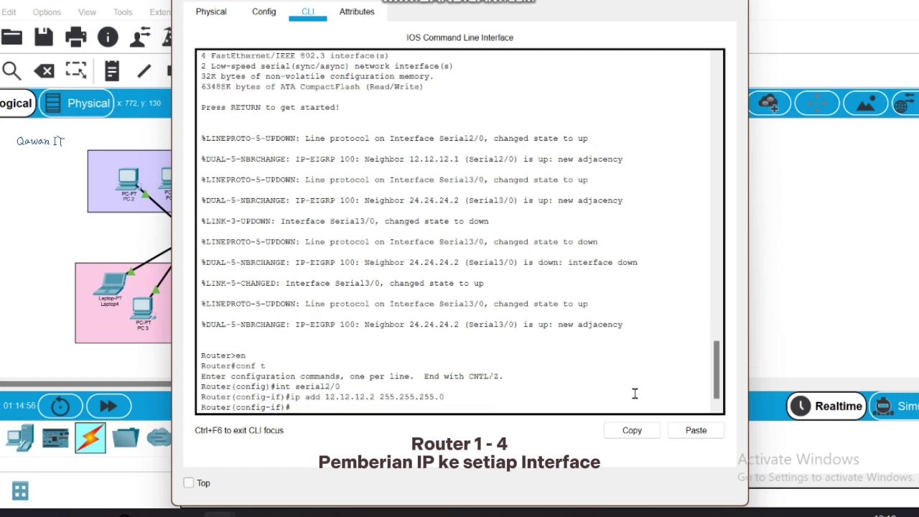
text(ex)
key(Return)
On Router 2, assign IP address 24.24.24.1 with mask 255.255.255.0 to interface serial3/0, then exit the interface and close the router window.
text(int seri)
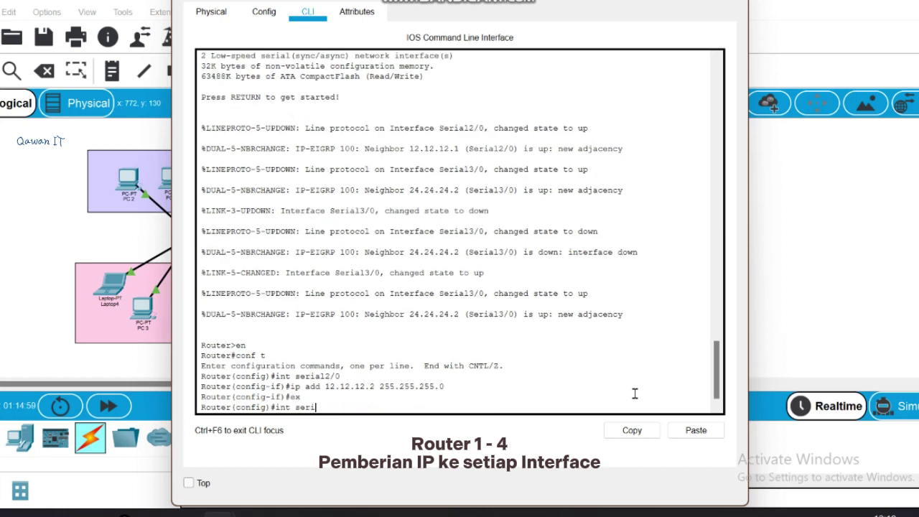
text(al3/0)
key(Return)
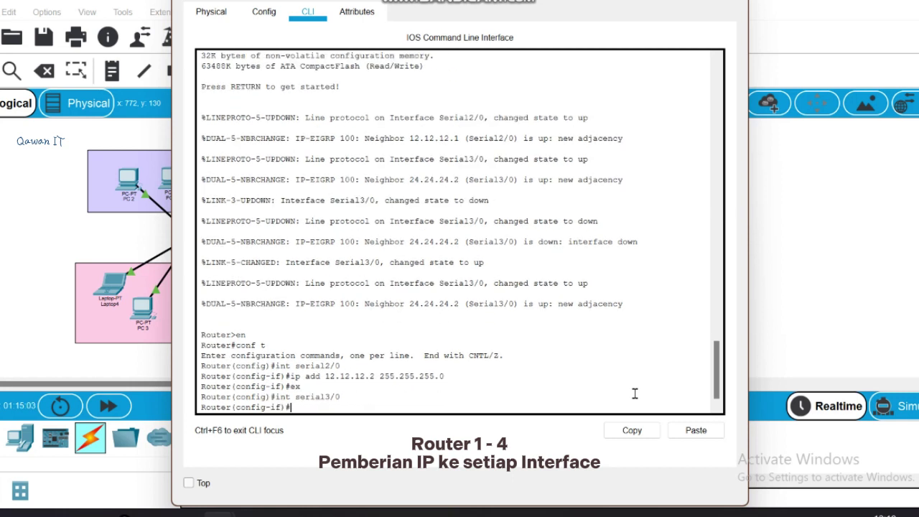
text(ip add 24.24.24.1 255.255.255.0)
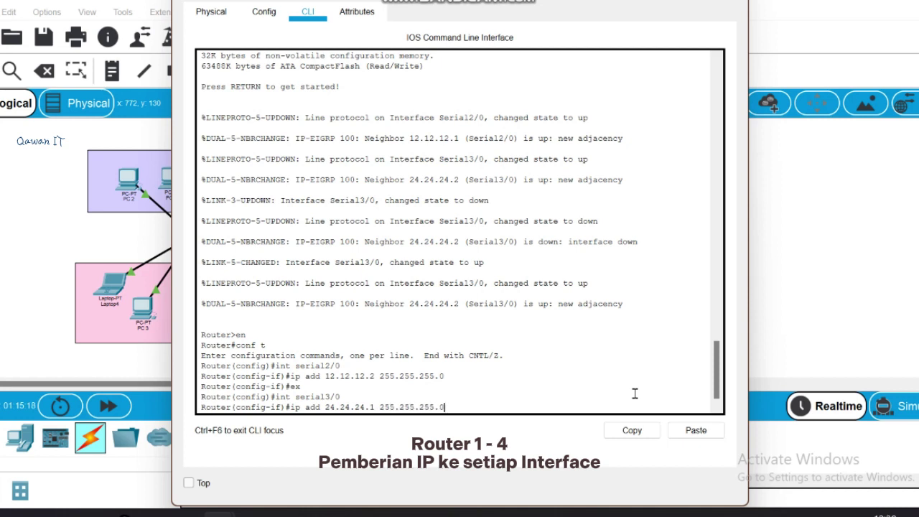
key(Return)
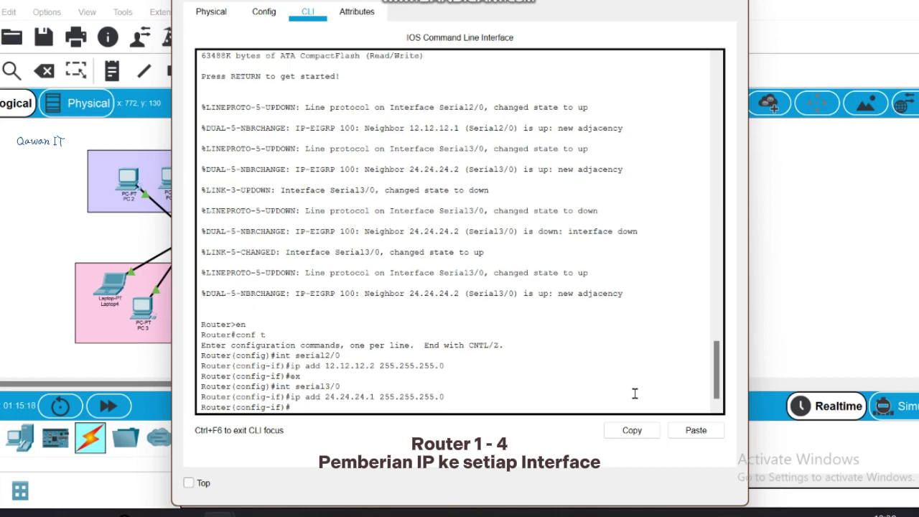
text(ex)
key(Return)
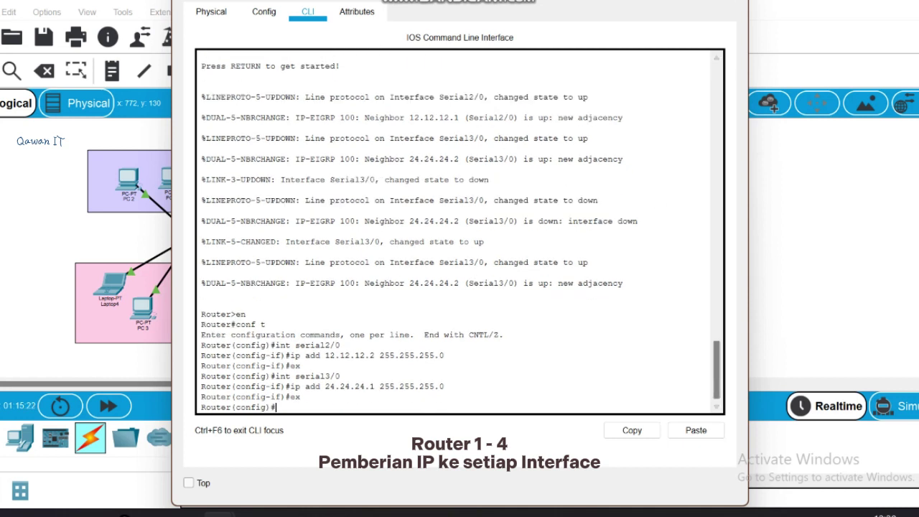
key(alt+F4)
Open the command line of Router 3 and enter global configuration mode.
click(444, 289)
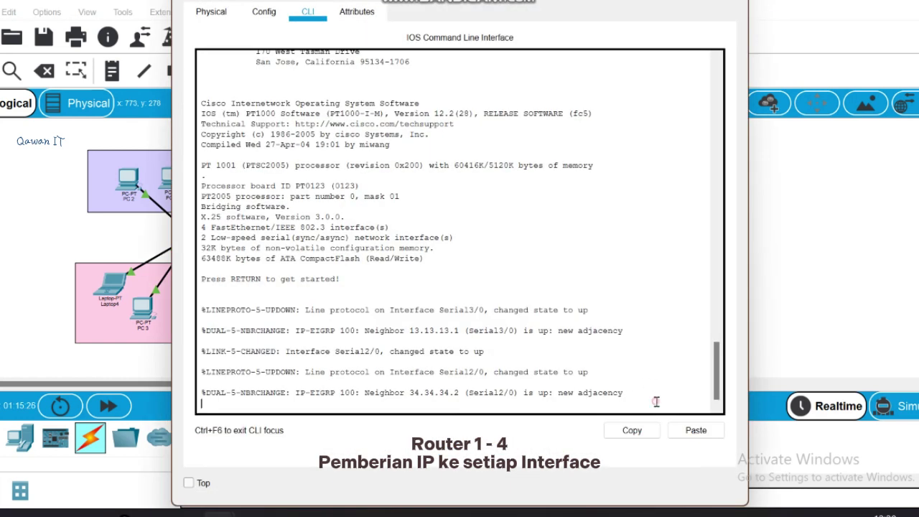
key(Return)
text(en)
key(Return)
text(conf t)
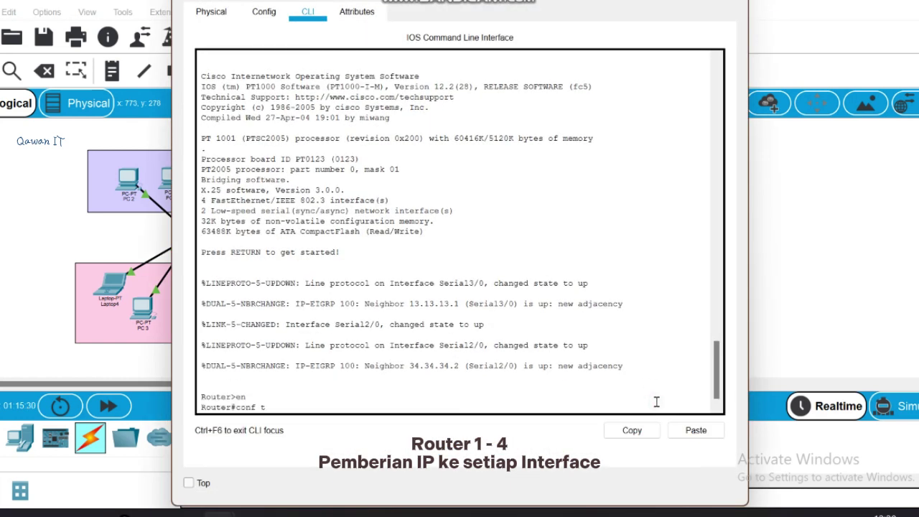
key(Return)
On Router 3, assign IP address 13.13.13.2 with mask 255.255.255.0 to interface serial3/0 and exit the interface.
text(int serial3/0)
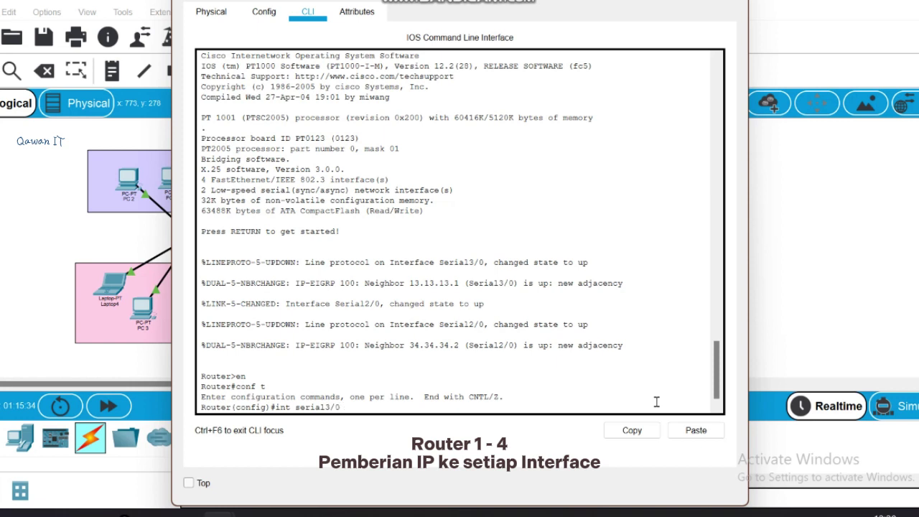
key(Return)
text(ip add)
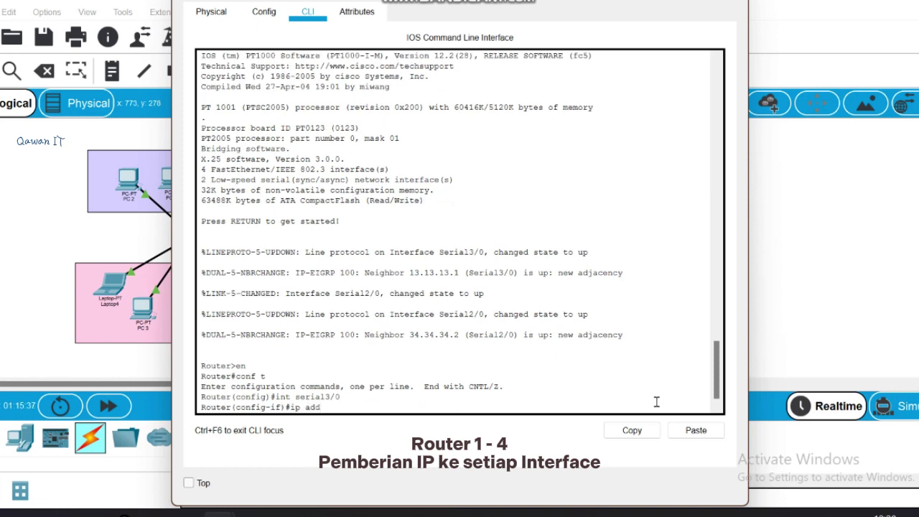
text( 13.13.13.2)
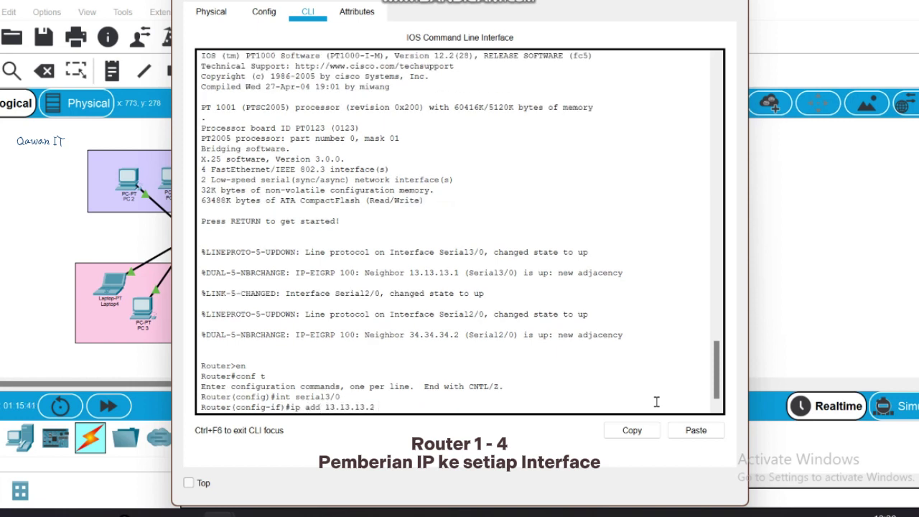
text( 255.255.255.0)
key(Return)
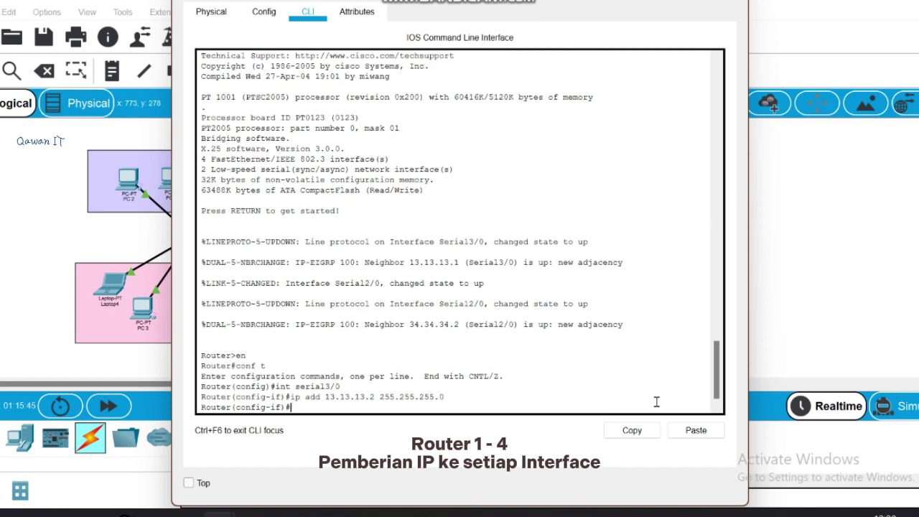
text(ex)
key(Return)
On Router 3, assign IP address 34.34.34.1 with mask 255.255.255.0 to interface serial2/0 and exit the interface.
text(int ser)
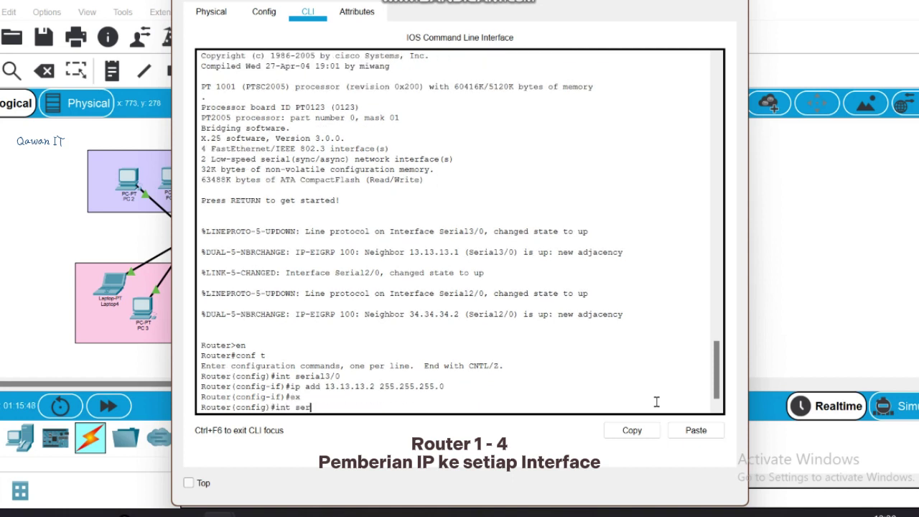
text(ial2/0)
key(Return)
text(ip)
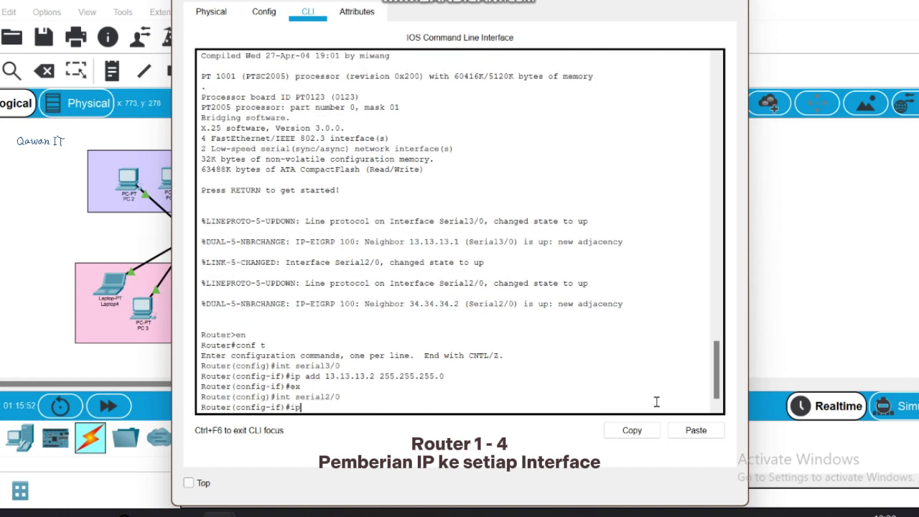
text( add 34.34.34.1 255.255.2)
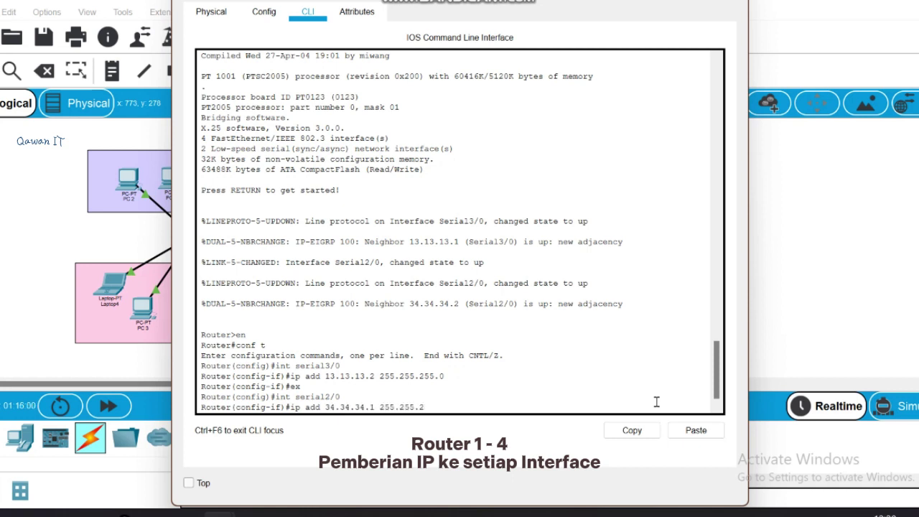
text(55.0)
key(Return)
text(ex)
key(Return)
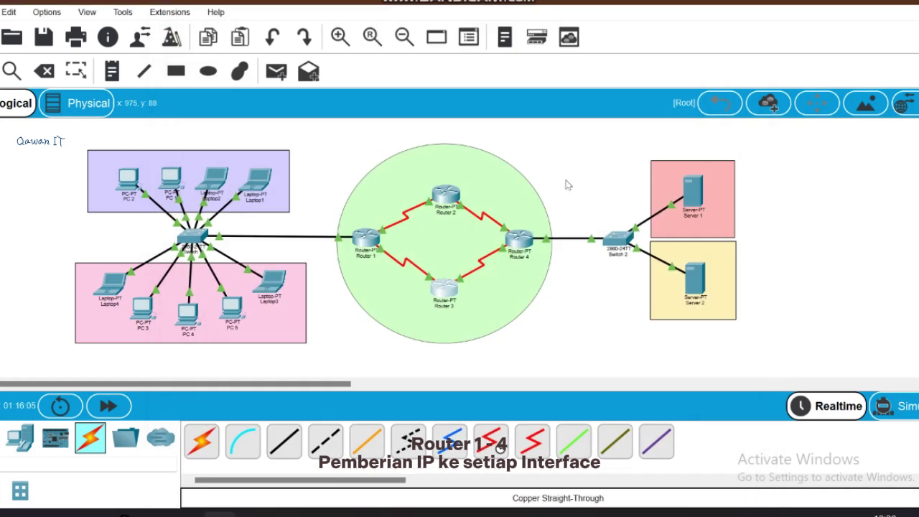
Open the command line of Router 4 and enter global configuration mode.
click(519, 239)
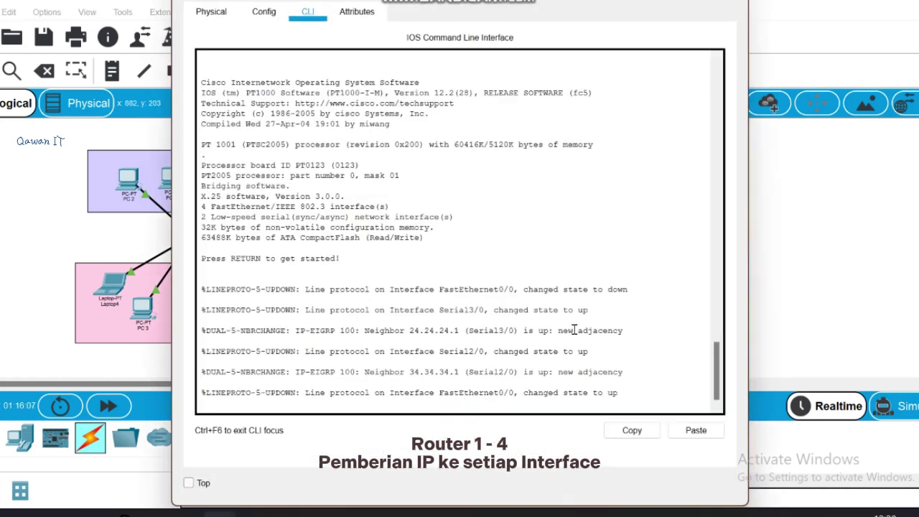
key(Return)
text(en)
key(Return)
text(conf t)
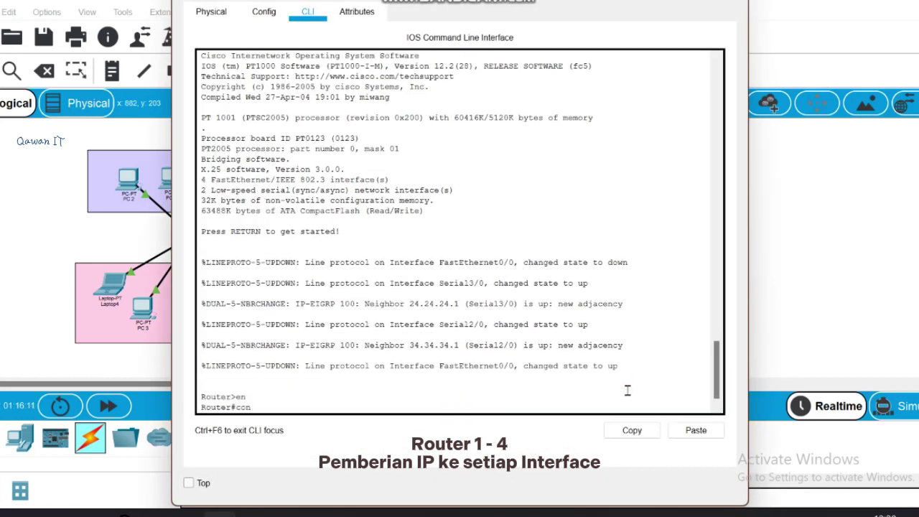
key(Return)
On Router 4, assign IP address 24.24.24.2 with mask 255.255.255.0 to interface serial3/0 and exit the interface.
text(int s)
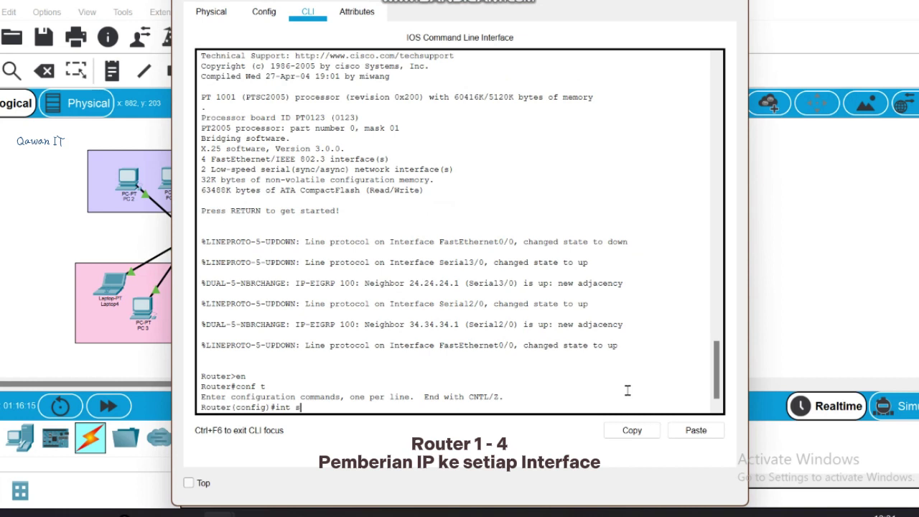
text(erial3/0)
key(Return)
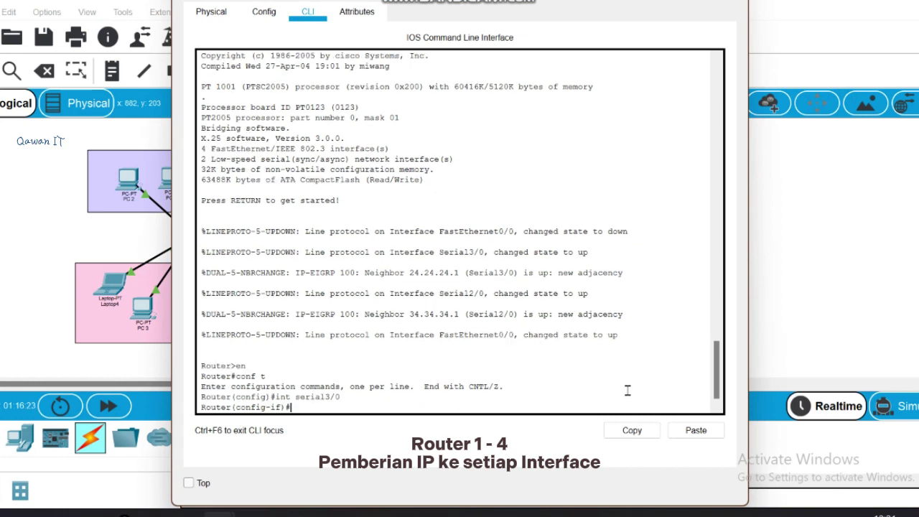
text(ip add 24.24.24.2 255)
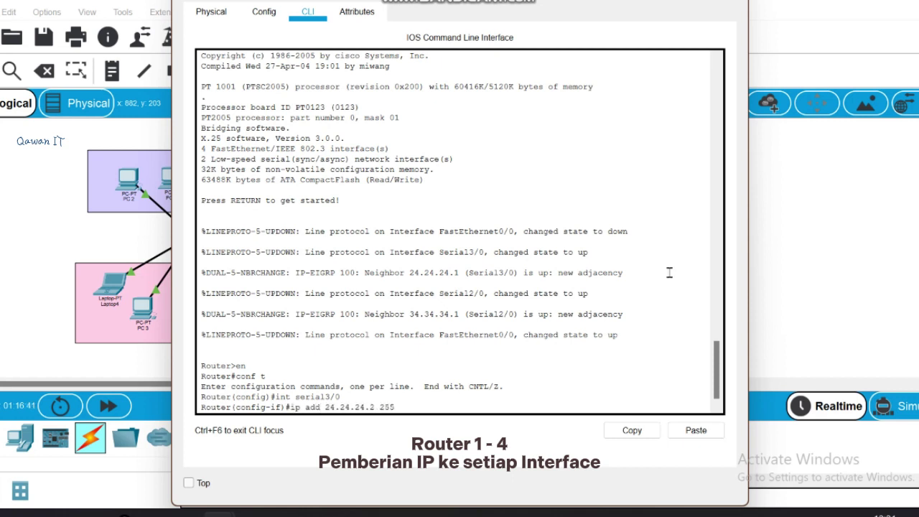
text(.255.255.0)
key(Return)
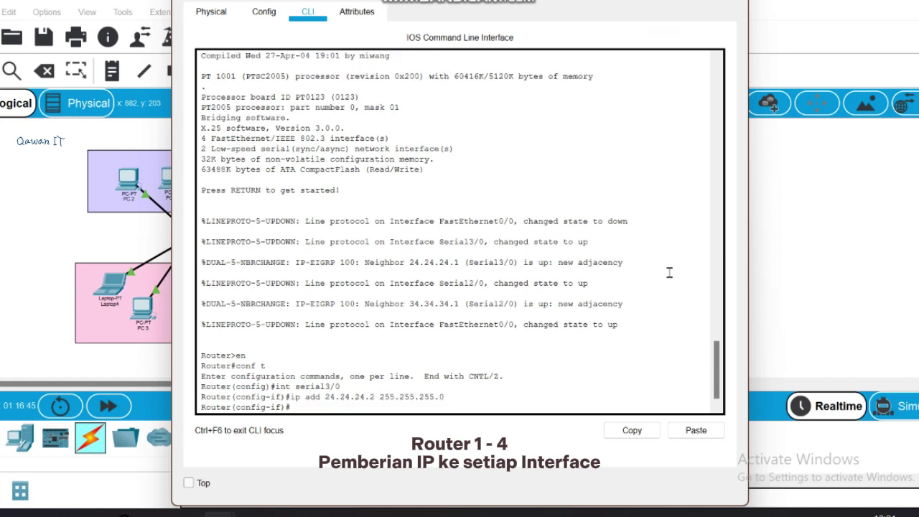
text(ex)
key(Return)
On Router 4, assign IP address 34.34.34.2 with mask 255.255.255.0 to interface serial2/0 and exit the interface.
text(int seria)
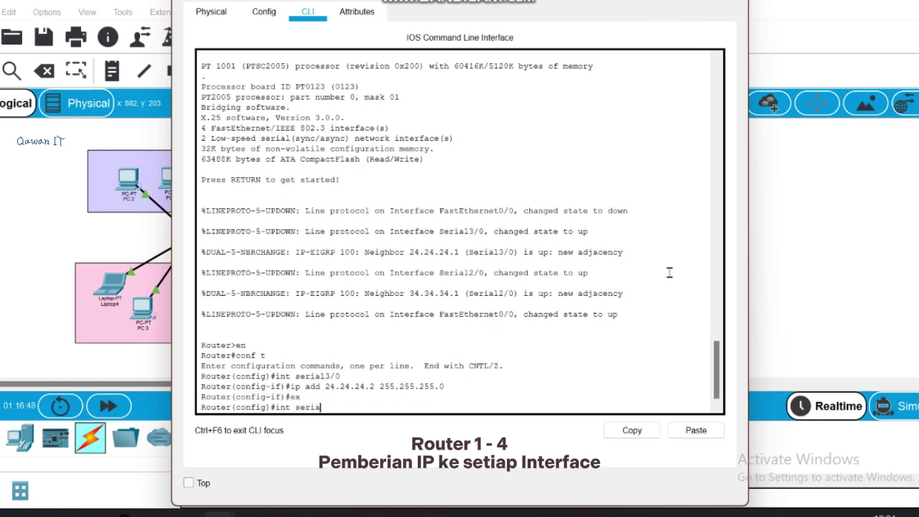
text(l2/0)
key(Return)
text(ip)
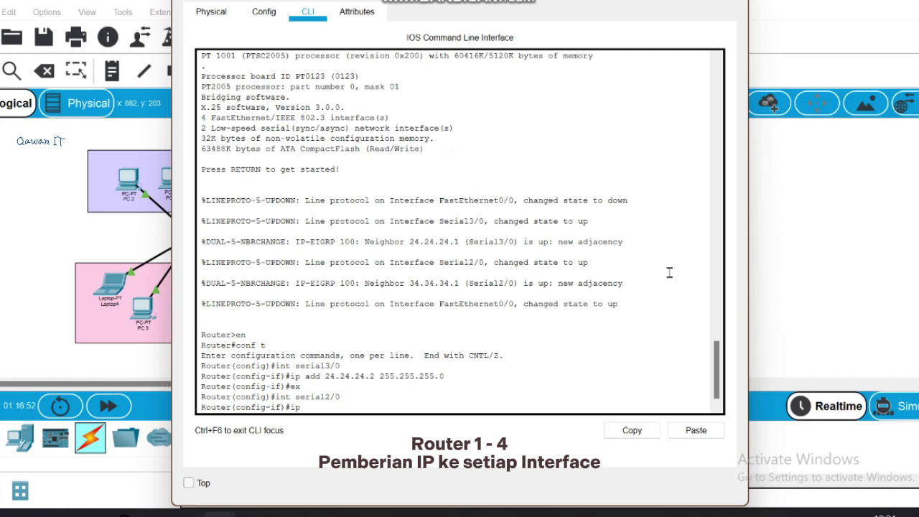
text( add 34.34.34.2 255.255.255.0)
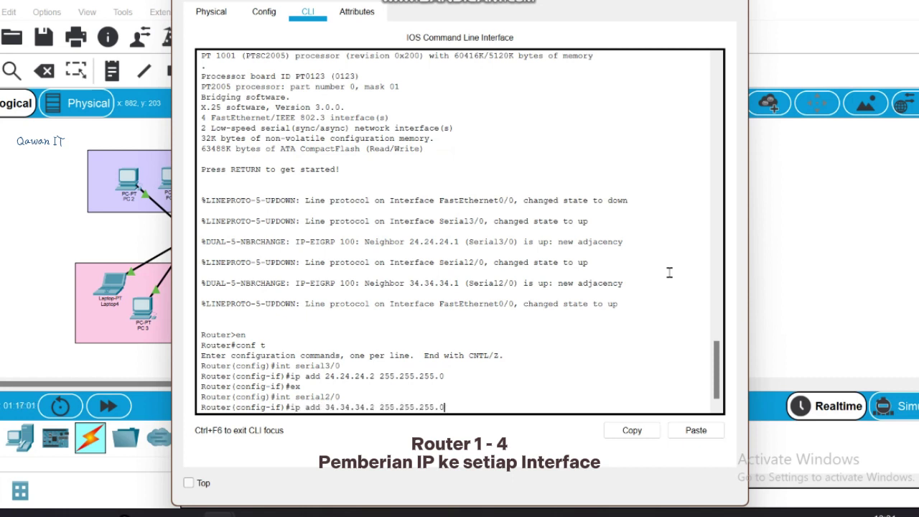
key(Return)
text(ex)
key(Return)
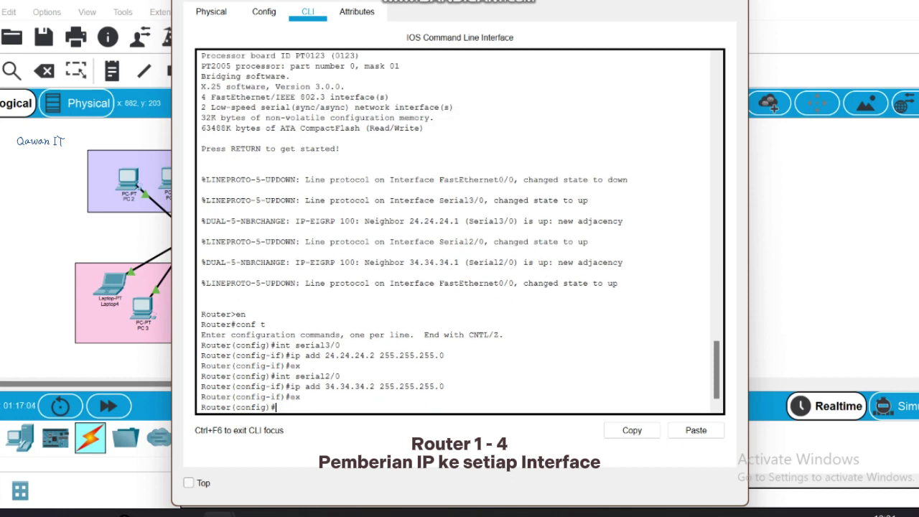
On Router 4, assign IP address 172.168.1.1 with mask 255.255.255.0 to interface fa0/0 and exit the interface.
text(int fa0/0)
key(Return)
text(ip add)
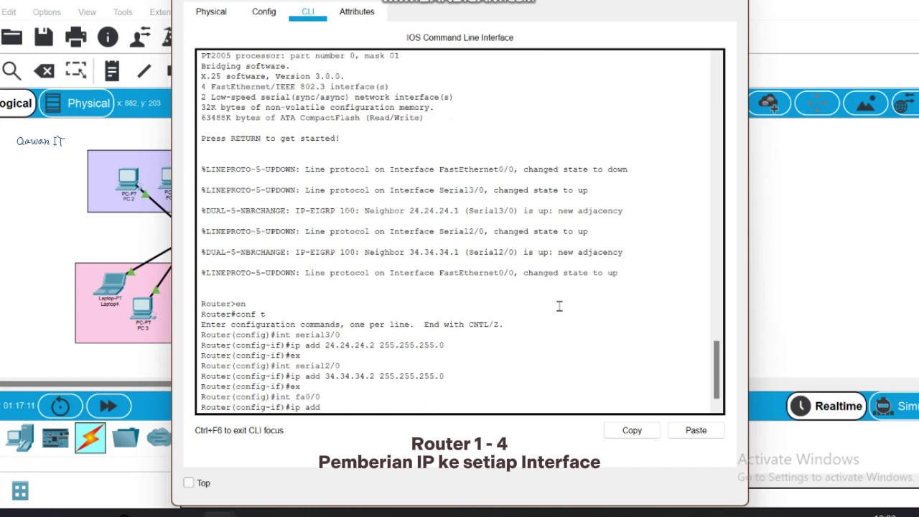
text( 172.168.1.1 255.255.255.)
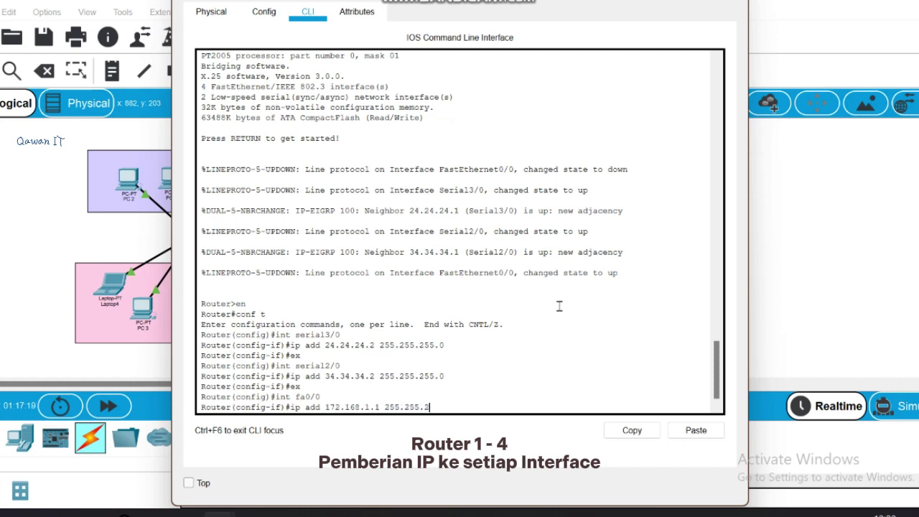
text(0)
key(Return)
key(Return)
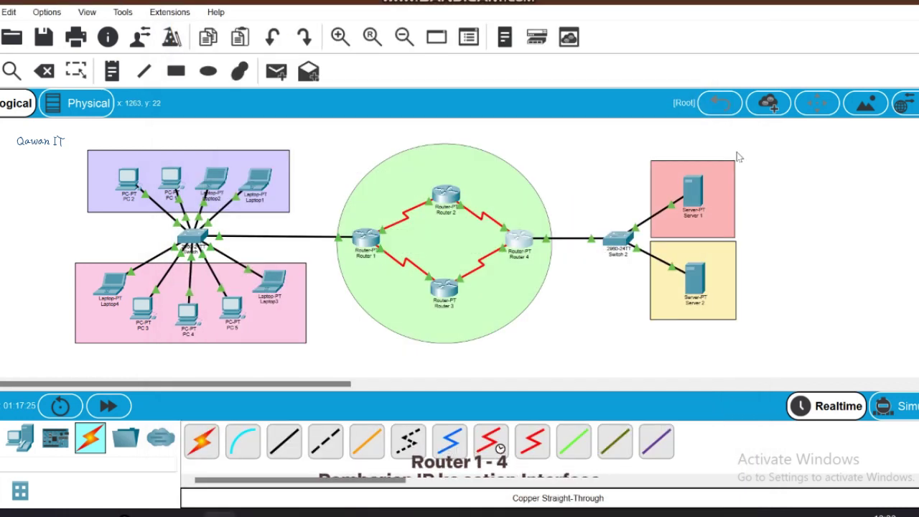
Give Server 1 the static IP address 172.168.1.2 with subnet mask 255.255.255.0.
click(708, 192)
click(284, 81)
click(407, 120)
text(1)
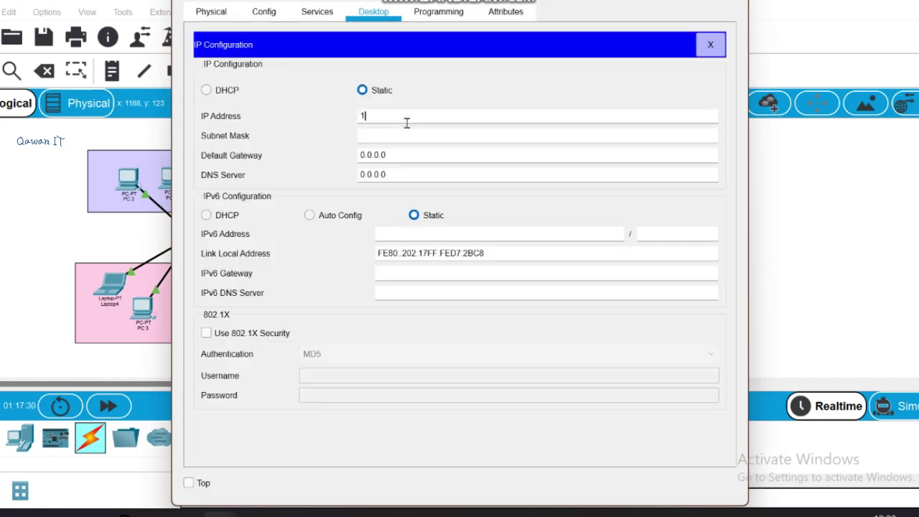
text(72.168.1.2)
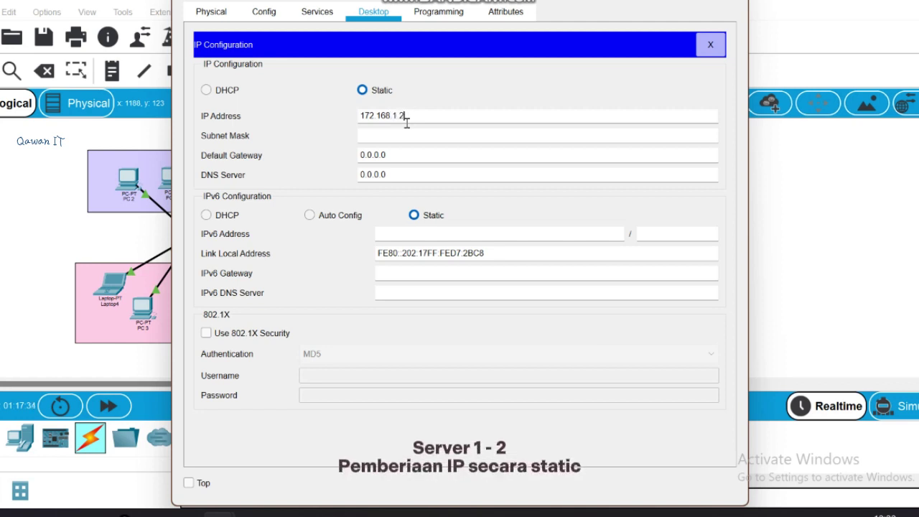
click(416, 135)
key(BackSpace)
key(BackSpace)
key(BackSpace)
text(255.255.255)
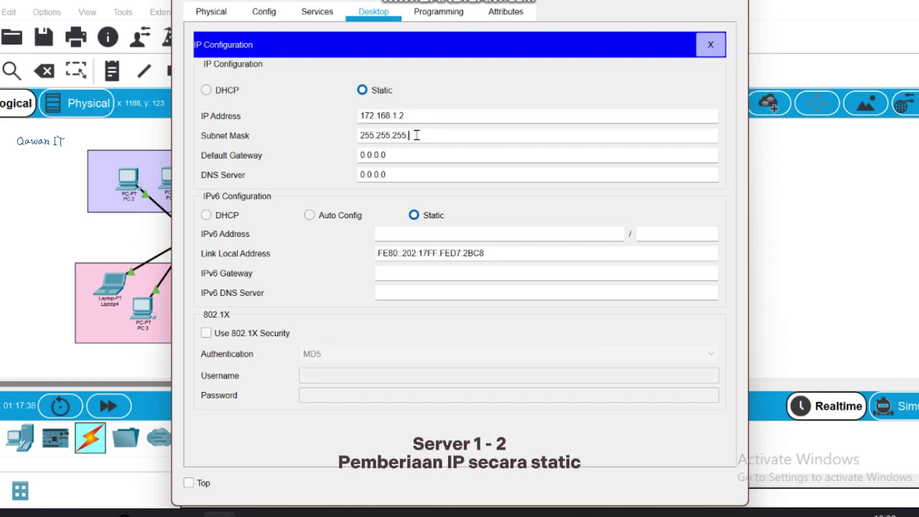
text(.0)
Set Server 1's default gateway to 172.168.1.1.
click(436, 155)
key(BackSpace)
key(BackSpace)
key(BackSpace)
key(BackSpace)
key(BackSpace)
key(BackSpace)
key(BackSpace)
text(172.168.1.1)
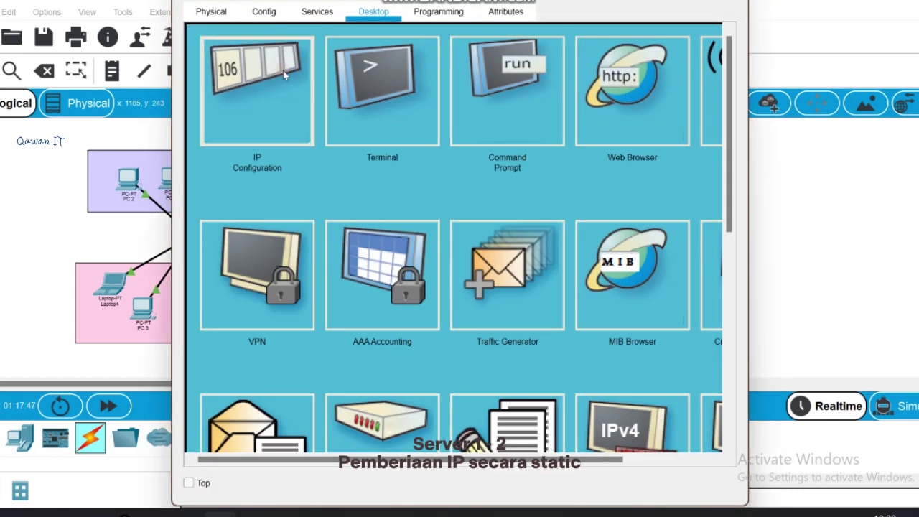
Give Server 2 the static IP address 172.168.1.3 with subnet mask 255.255.255.0.
click(283, 71)
click(421, 117)
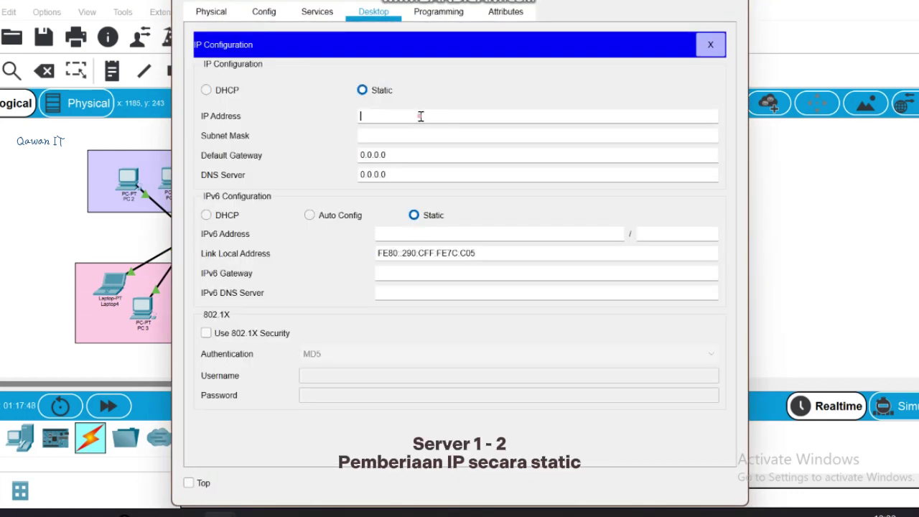
text(172.168.)
click(431, 133)
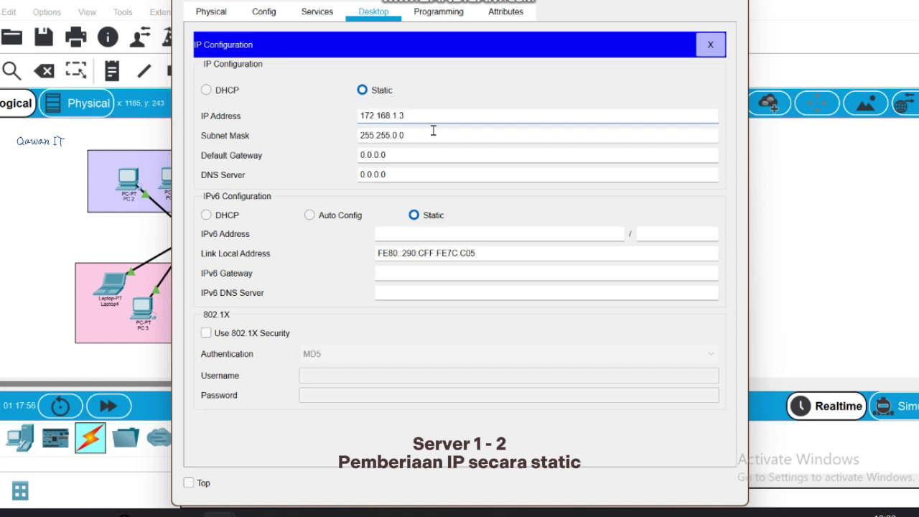
key(BackSpace)
key(BackSpace)
text(255.)
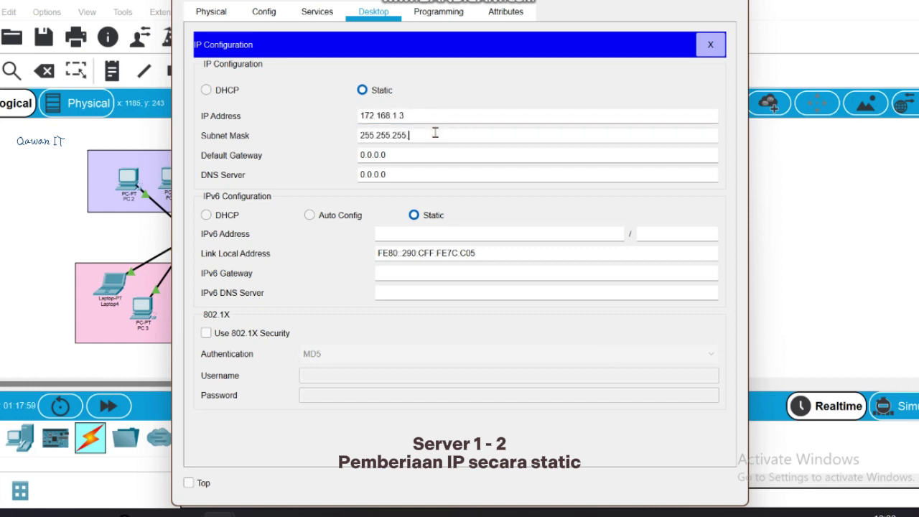
text(0)
Set Server 2's default gateway to 172.168.1.1.
click(449, 159)
key(BackSpace)
key(BackSpace)
key(BackSpace)
key(BackSpace)
key(BackSpace)
key(BackSpace)
key(BackSpace)
text(172.168.1.1)
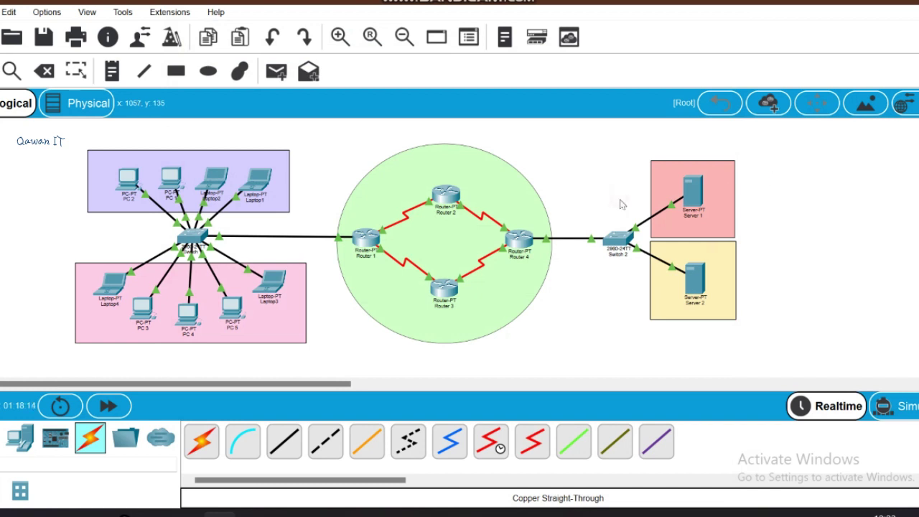
On Router 1, enter EIGRP 100 configuration and add networks 192.168.1.0 and 192.168.2.0.
click(367, 240)
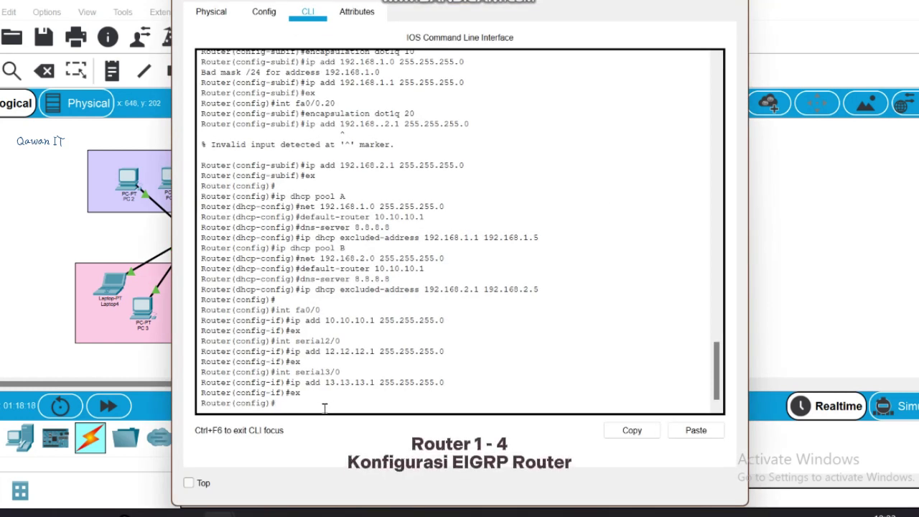
text(router eigrp 100)
key(Return)
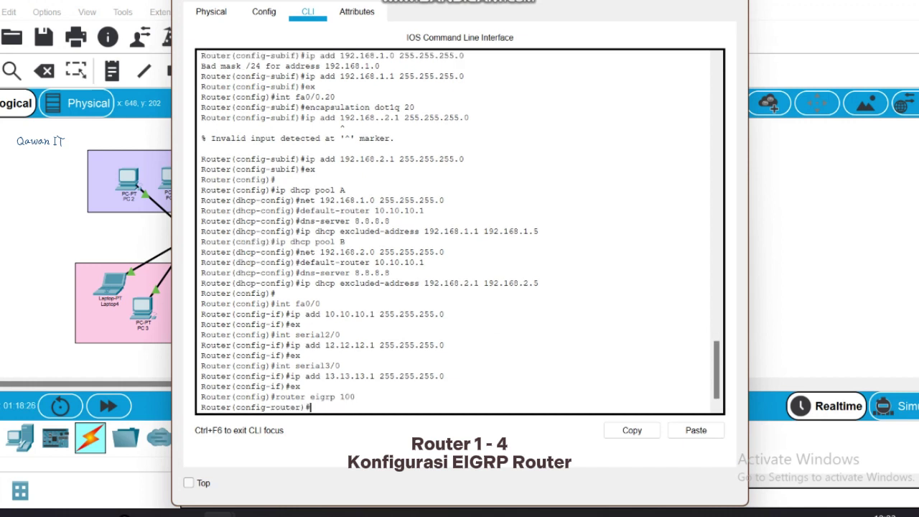
text(net 192.168.1.0)
key(Return)
key(Up)
key(BackSpace)
key(BackSpace)
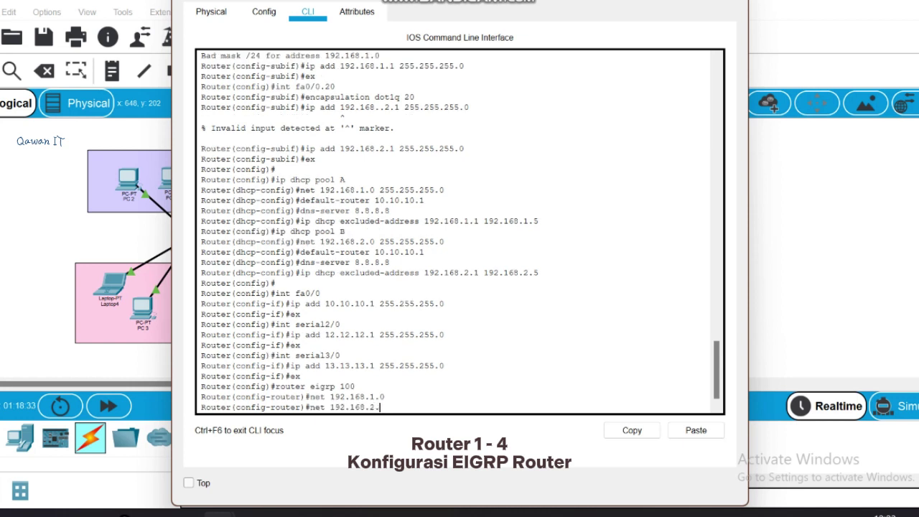
text(0)
key(Return)
Add network 10.10.10.0 to EIGRP 100 on Router 1.
key(Up)
key(BackSpace)
key(BackSpace)
key(BackSpace)
key(BackSpace)
key(BackSpace)
key(BackSpace)
key(BackSpace)
key(BackSpace)
key(BackSpace)
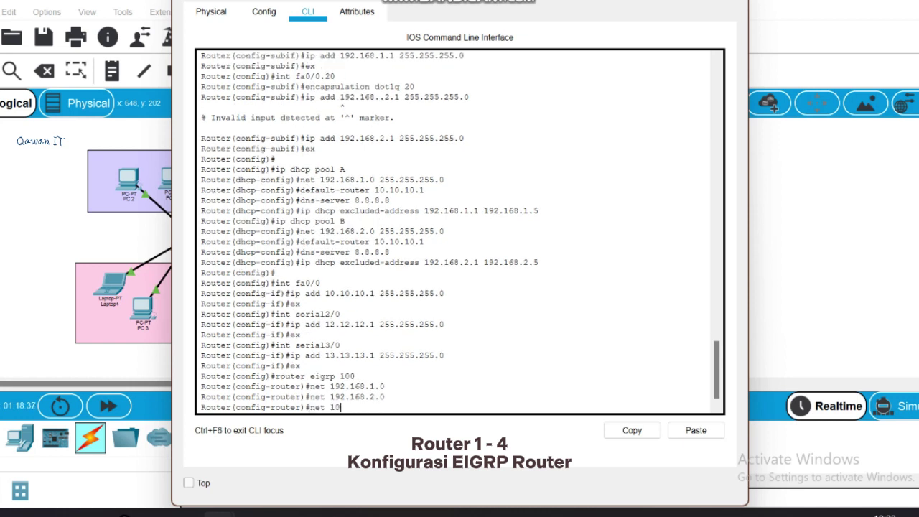
key(BackSpace)
text(0)
key(Return)
Add network 12.0.0.0 to EIGRP 100 on Router 1.
key(Up)
key(BackSpace)
key(BackSpace)
key(BackSpace)
key(BackSpace)
key(BackSpace)
key(BackSpace)
key(BackSpace)
key(BackSpace)
key(BackSpace)
key(BackSpace)
key(BackSpace)
text(1)
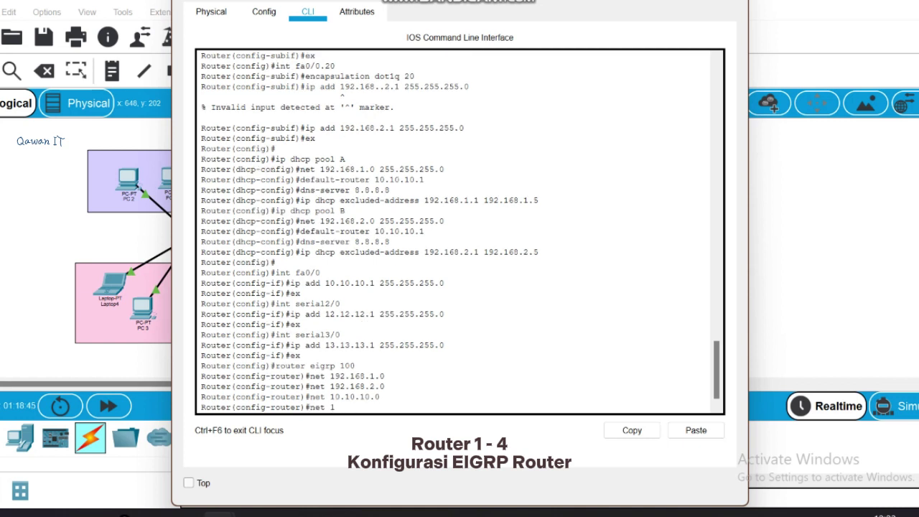
text(2.0.0.0)
key(Return)
Add network 13.0.0.0 to EIGRP 100 on Router 1.
key(Up)
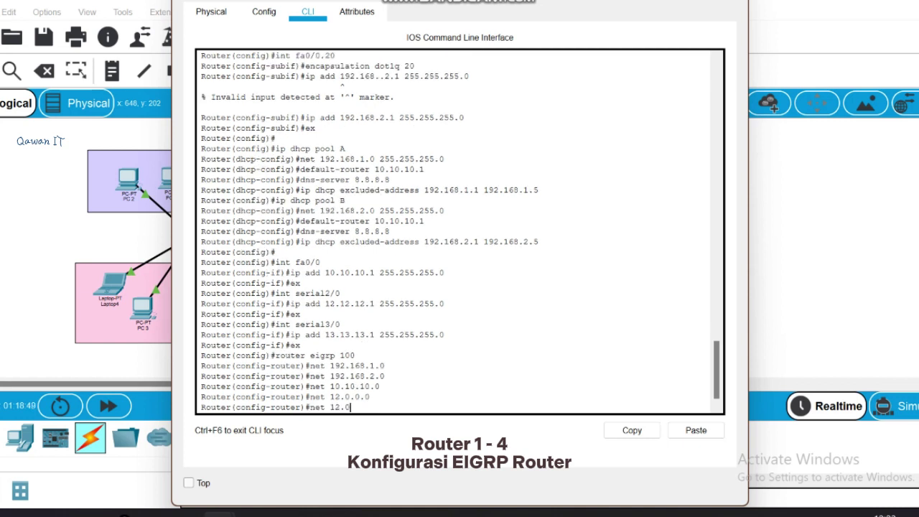
key(BackSpace)
key(BackSpace)
key(BackSpace)
text(3.0.0.0)
key(Return)
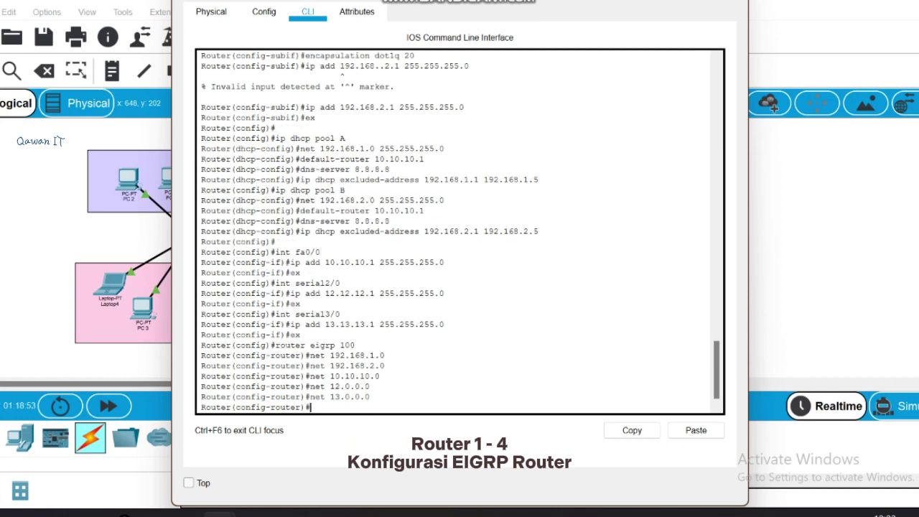
Disable EIGRP automatic summarization on Router 1 and exit router configuration.
text(no auto-sum)
key(Return)
text(ex)
key(Return)
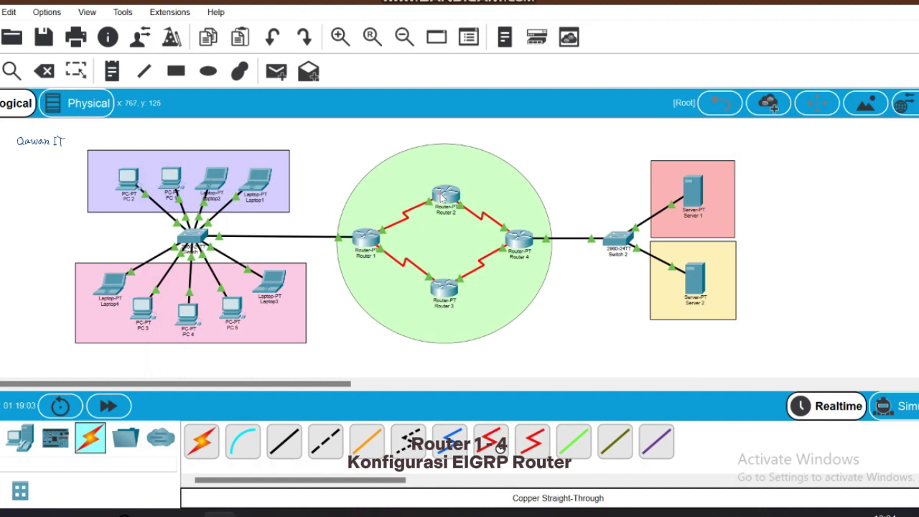
On Router 2, enter EIGRP 100 configuration and add networks 12.0.0.0 and 24.0.0.0.
click(441, 198)
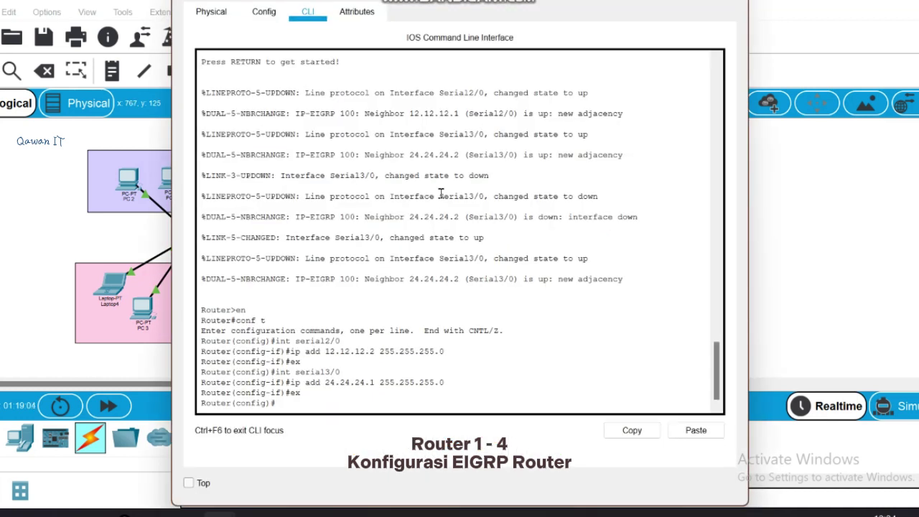
text(router eigrp 100)
key(Return)
text(net )
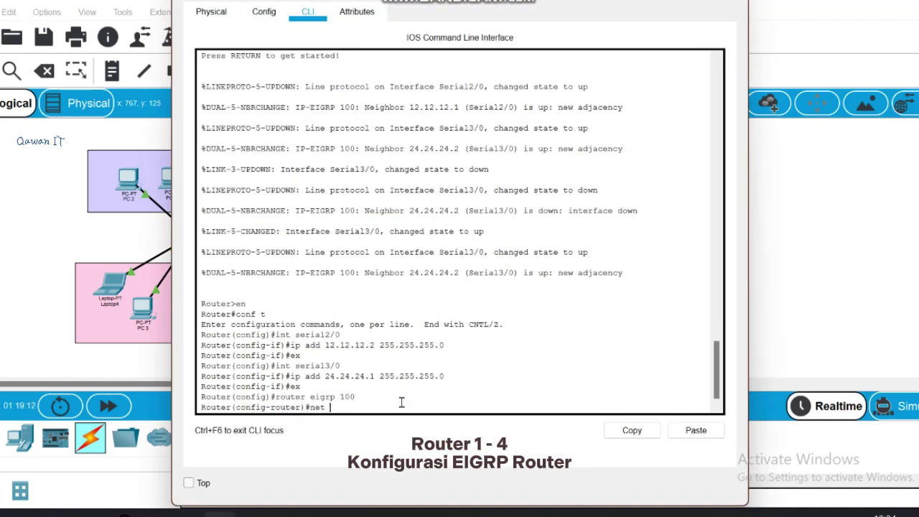
text(12.0.0.0)
key(Return)
text(net 12.)
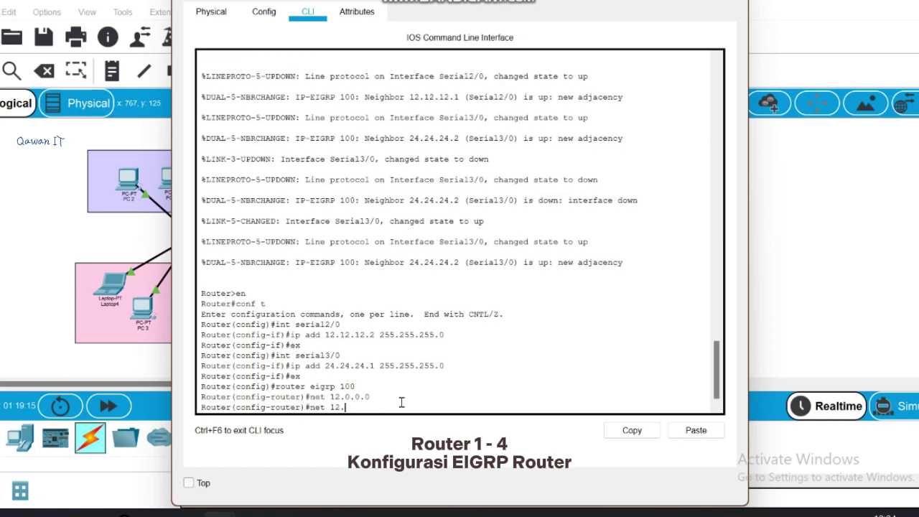
key(BackSpace)
key(BackSpace)
key(BackSpace)
text(24.0.0.0)
key(Return)
Disable EIGRP automatic summarization on Router 2 and exit router configuration.
text(no auto-sum)
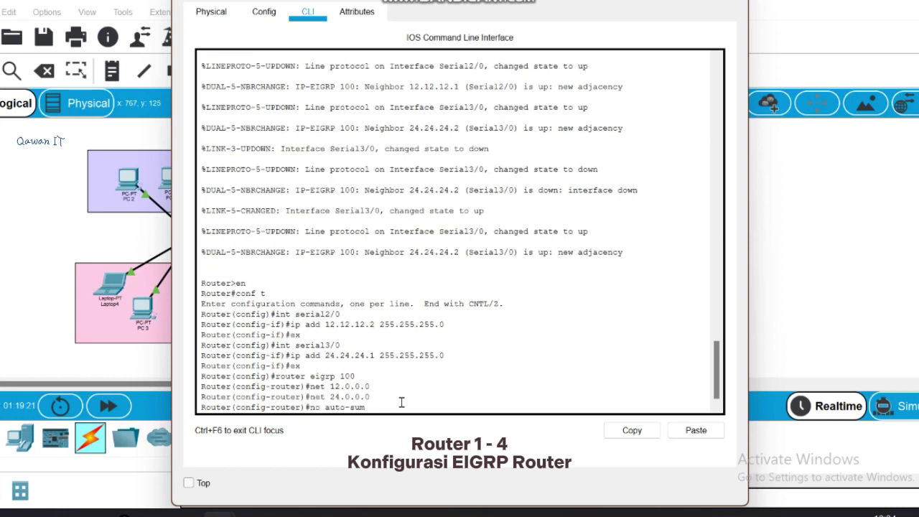
key(Return)
text(er(config-router)#e)
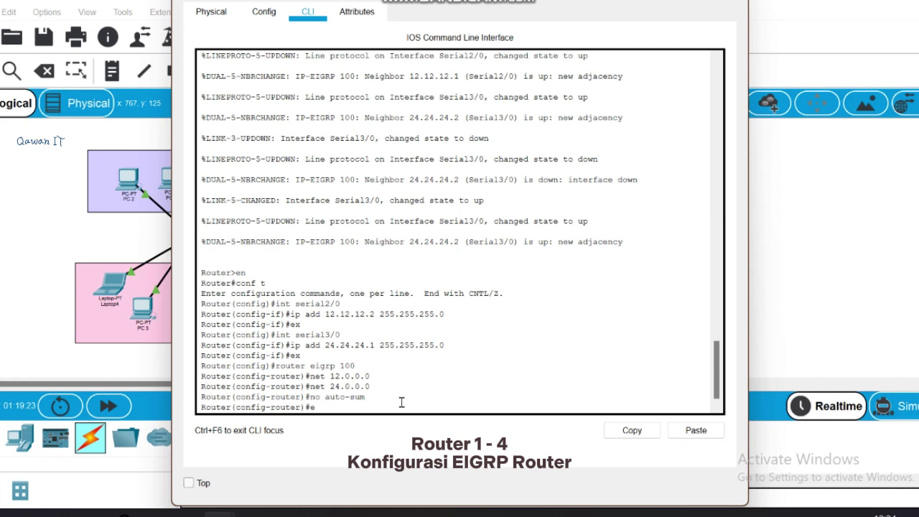
text(x)
key(Return)
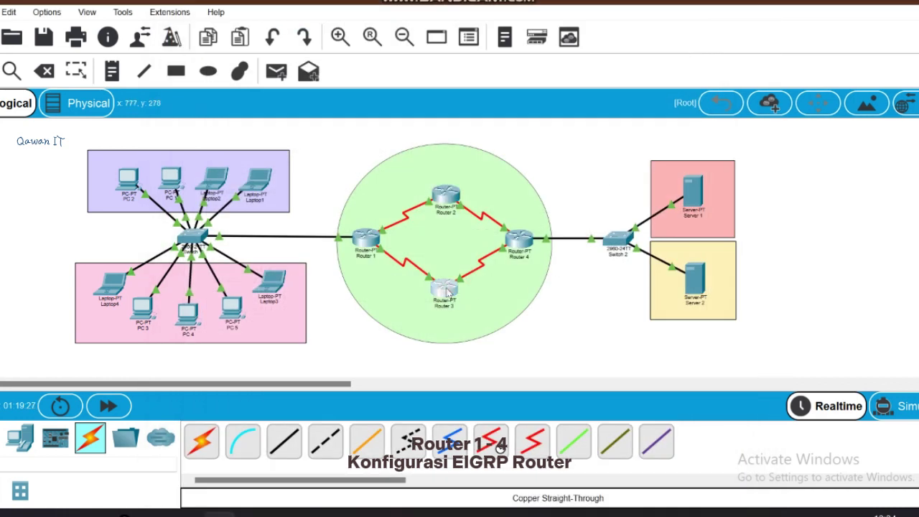
On Router 3, enter EIGRP 100 configuration and add networks 13.0.0.0 and 34.0.0.0.
click(447, 290)
text(route)
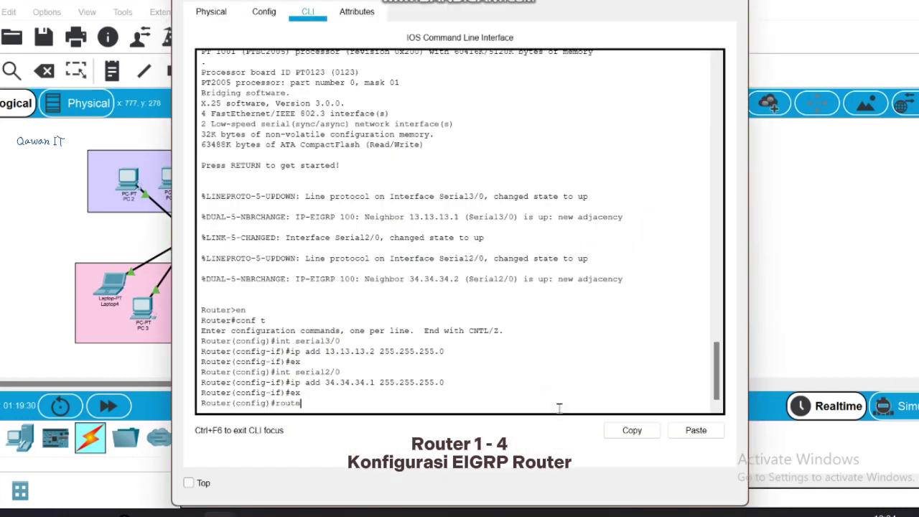
text(r eigrp 100)
key(Return)
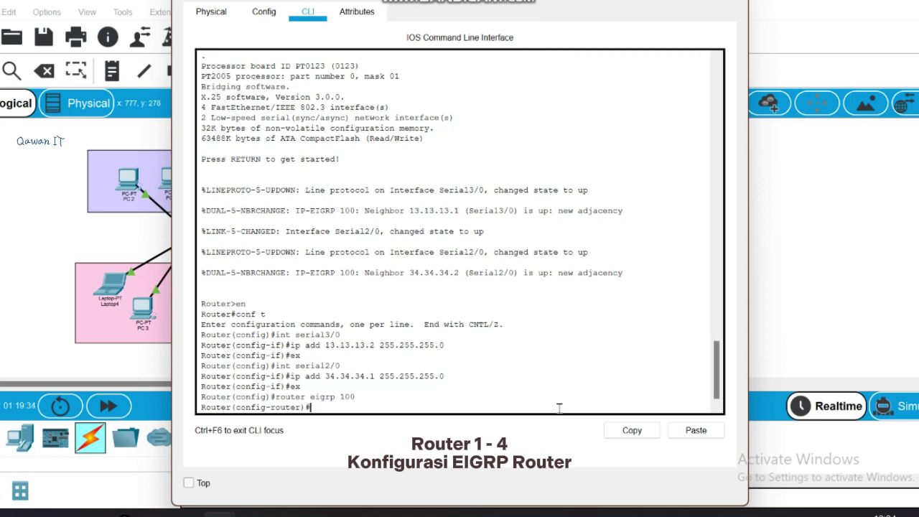
text(net 13.0.0.0)
key(Return)
text(net)
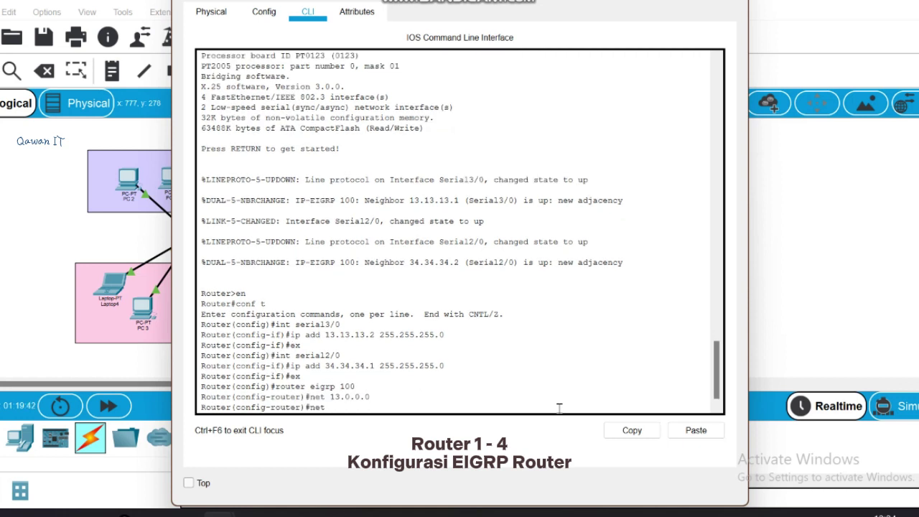
text( 34.0.0.0)
key(Return)
Disable EIGRP automatic summarization on Router 3 and exit router configuration.
text(no auto)
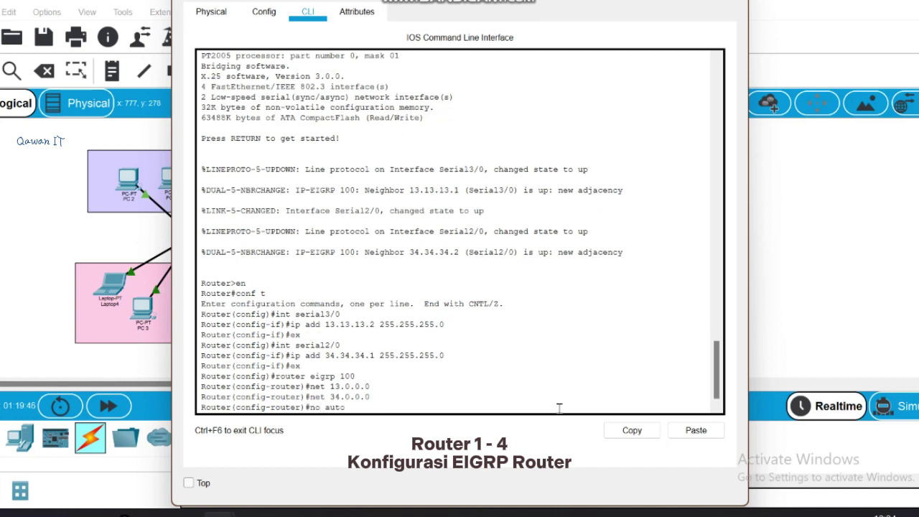
text(-sum)
key(Return)
text(ex)
key(Return)
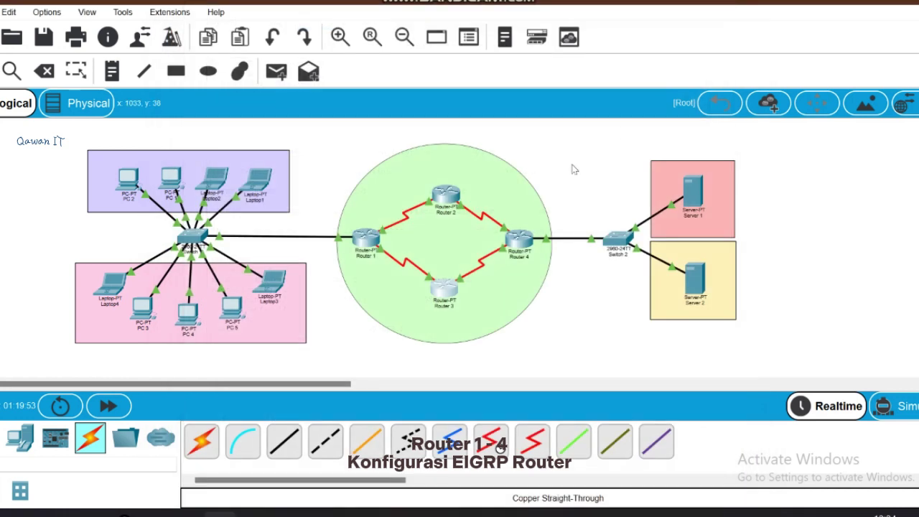
On Router 4, enter EIGRP 100 configuration and add network 172.168.1.0.
click(519, 240)
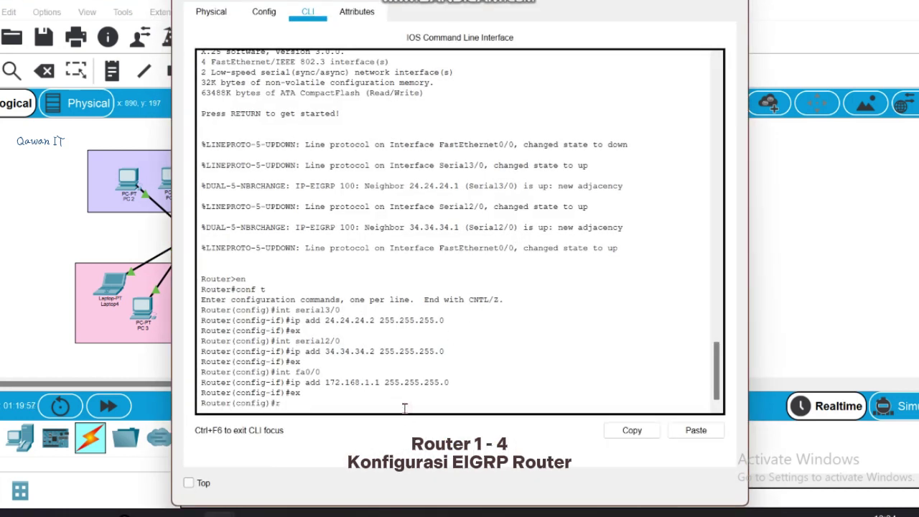
text(router eigrp )
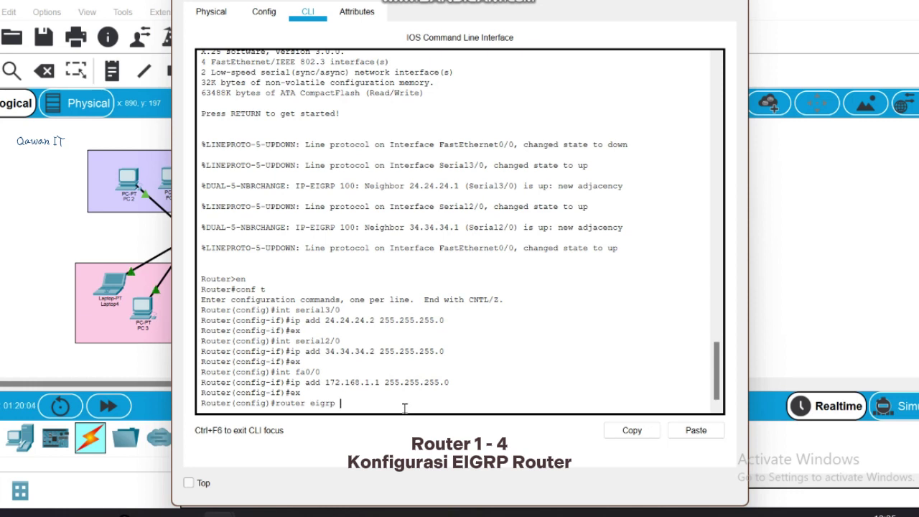
text(100)
key(Return)
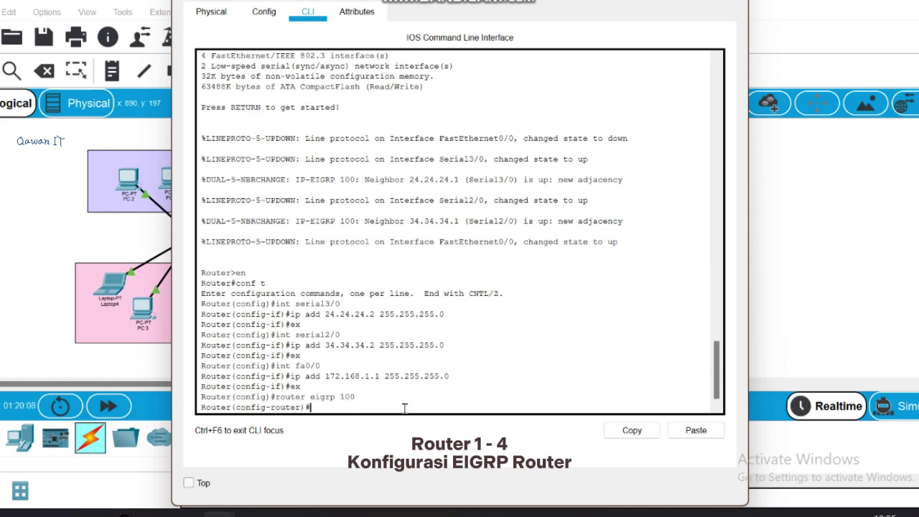
text(net 172.168.1.0)
key(Return)
Add networks 24.0.0.0 and 34.0.0.0 to EIGRP 100 on Router 4.
key(Up)
key(BackSpace)
key(BackSpace)
key(BackSpace)
key(BackSpace)
key(BackSpace)
key(BackSpace)
key(BackSpace)
key(BackSpace)
key(BackSpace)
key(BackSpace)
key(BackSpace)
text(2)
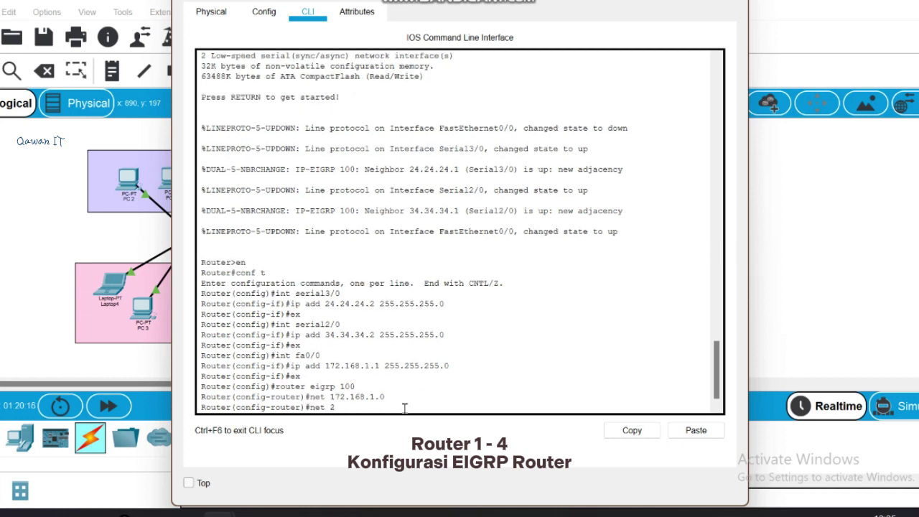
text(4.0.0.0)
key(Return)
key(Up)
key(BackSpace)
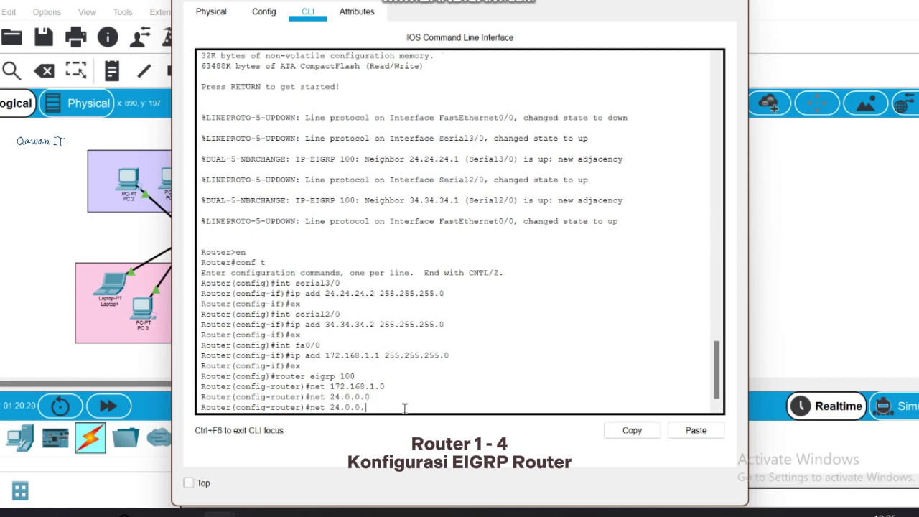
key(BackSpace)
key(BackSpace)
text(34.0.0.0)
key(Return)
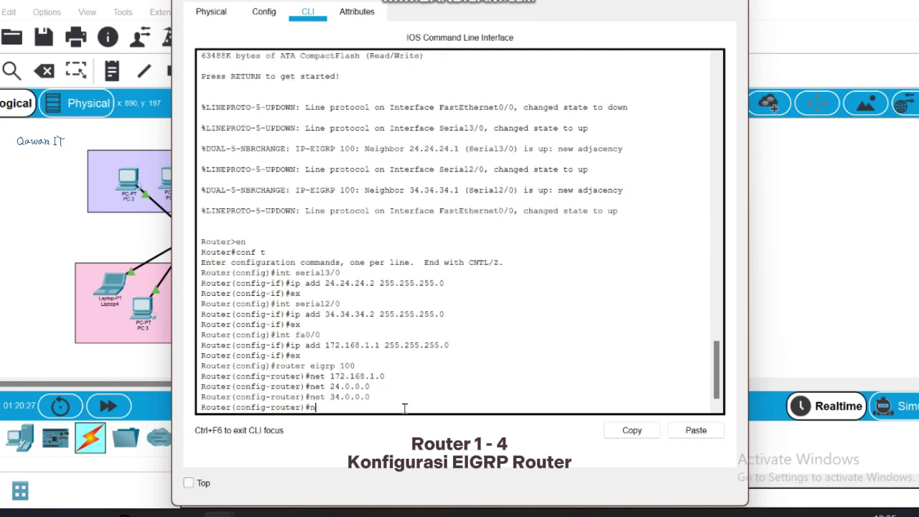
Disable EIGRP automatic summarization on Router 4 and exit router configuration.
text(no auto-sum)
key(Return)
text(ex)
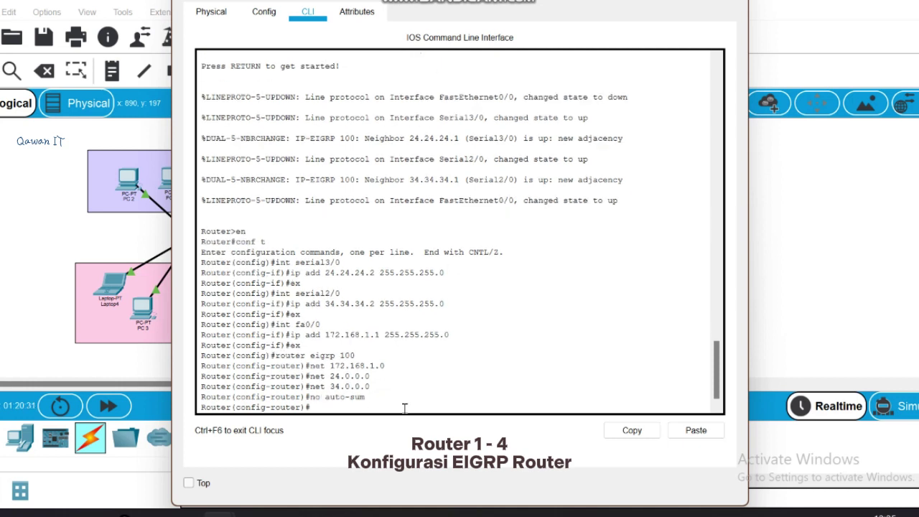
key(Return)
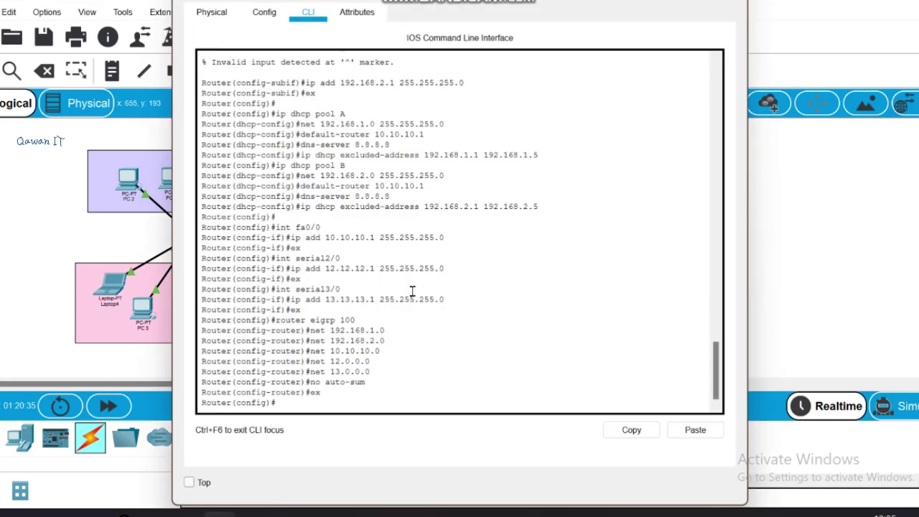
On Router 1, add a static route to 172.168.1.0 with mask 255.255.255.0 and next hop 24.24.24.2.
text(ip r)
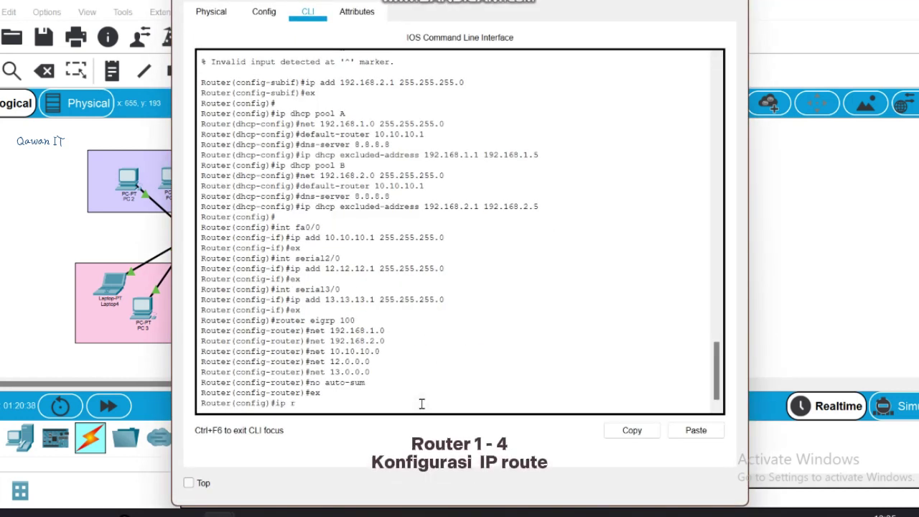
text(oute 172.168.1.0 255.255.255.0)
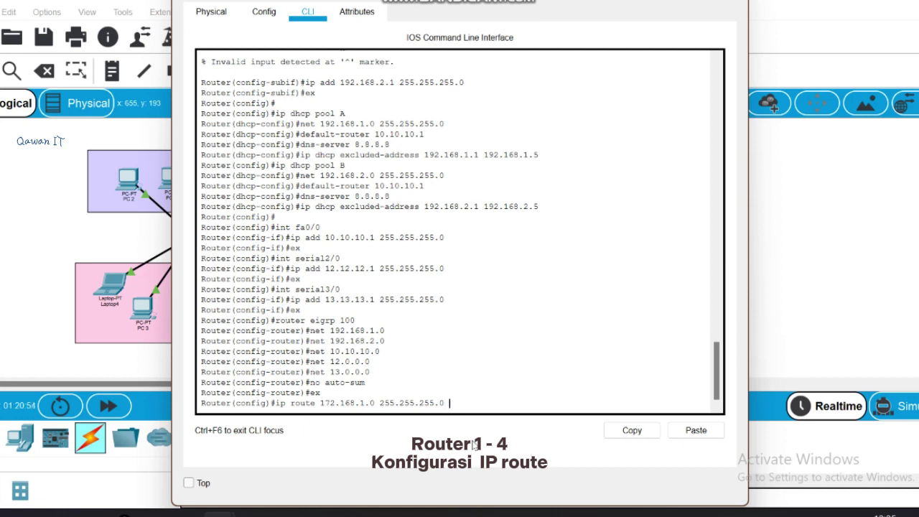
text(24.24.24.2)
key(Return)
Add another static route to 172.168.1.0 255.255.255.0 on Router 1 with next hop 34.34.34.2.
key(Up)
key(BackSpace)
key(BackSpace)
key(BackSpace)
key(BackSpace)
key(BackSpace)
key(BackSpace)
key(BackSpace)
key(BackSpace)
key(BackSpace)
key(BackSpace)
text(34.34.34.2)
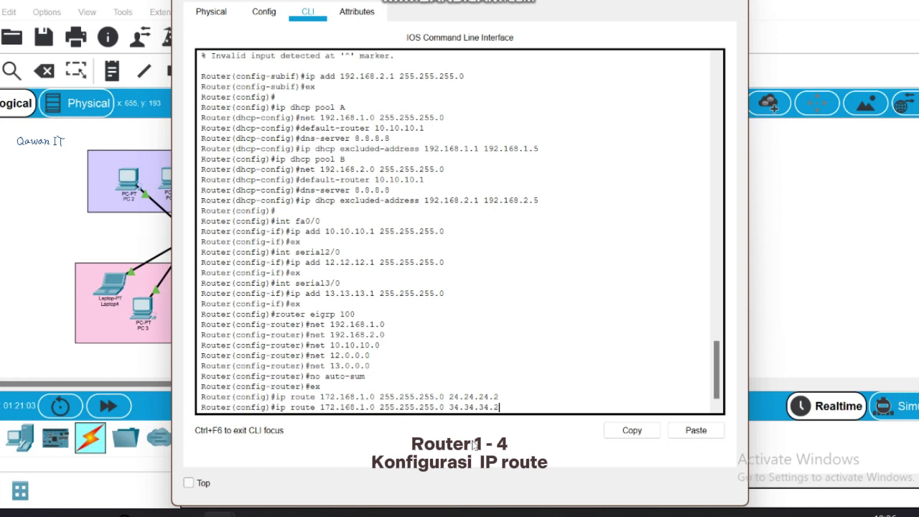
key(Return)
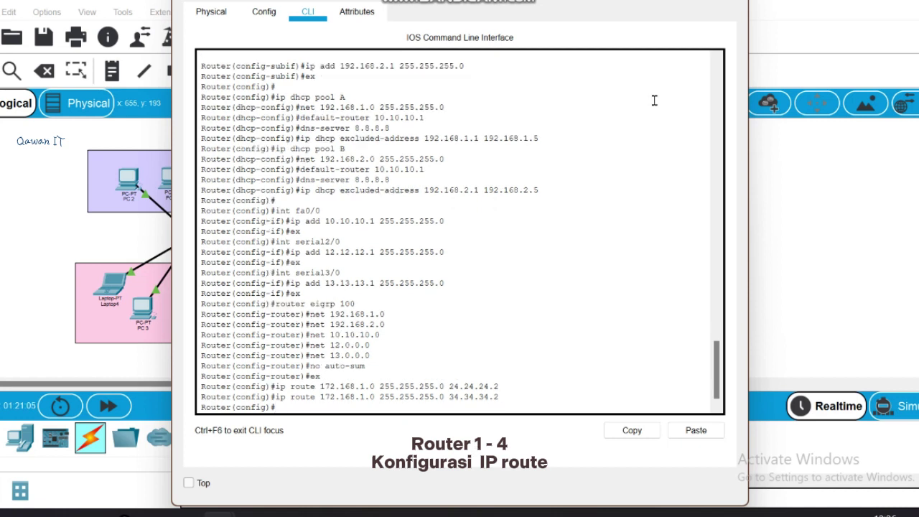
Re-enter Router 1's static route to 172.168.1.0 255.255.255.0 with next hop 24.24.24.2.
key(Up)
key(BackSpace)
key(BackSpace)
key(BackSpace)
key(BackSpace)
key(BackSpace)
key(BackSpace)
key(BackSpace)
key(BackSpace)
key(BackSpace)
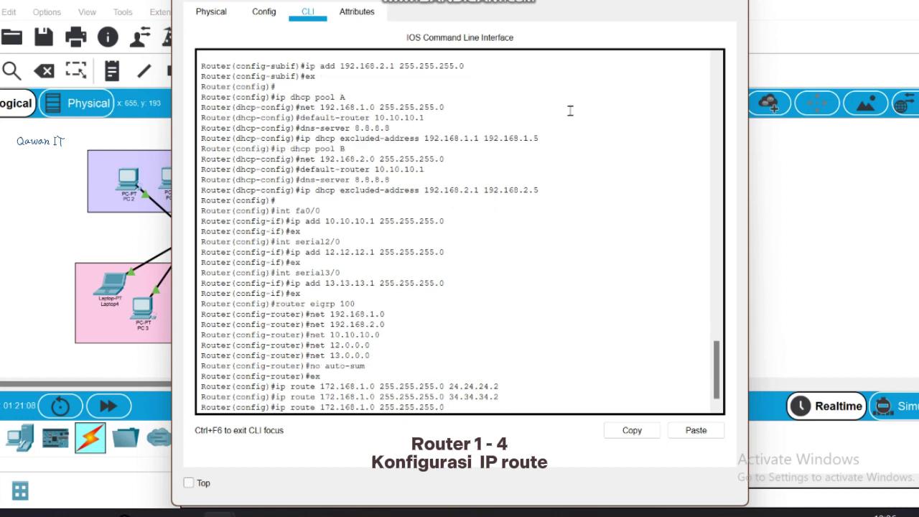
text(24.24.24)
key(Left)
key(Left)
key(Left)
key(Left)
key(Left)
key(Left)
key(Left)
key(Left)
key(Left)
key(Left)
key(Left)
key(Left)
key(Left)
key(Left)
key(Left)
key(Left)
key(Left)
key(Left)
key(Left)
key(Left)
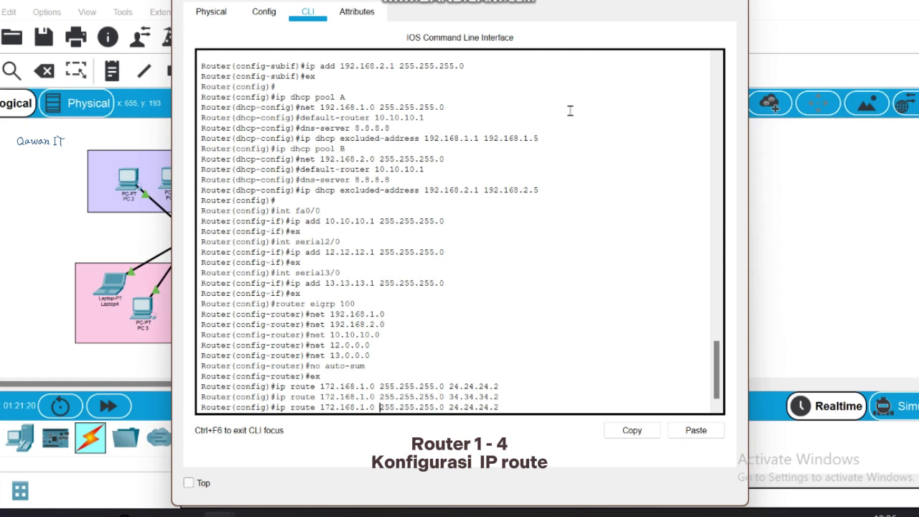
key(BackSpace)
key(BackSpace)
key(BackSpace)
key(BackSpace)
key(BackSpace)
key(BackSpace)
key(BackSpace)
key(BackSpace)
key(BackSpace)
key(BackSpace)
key(BackSpace)
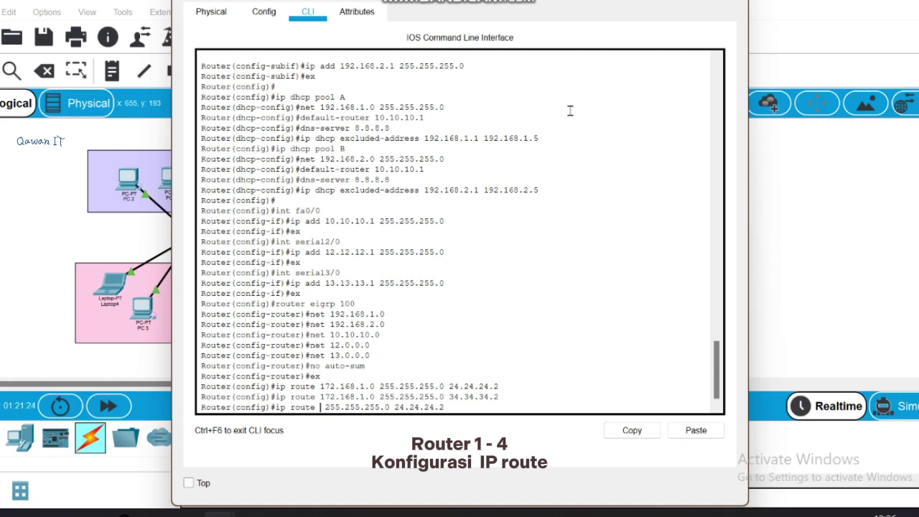
text(172.168.1.)
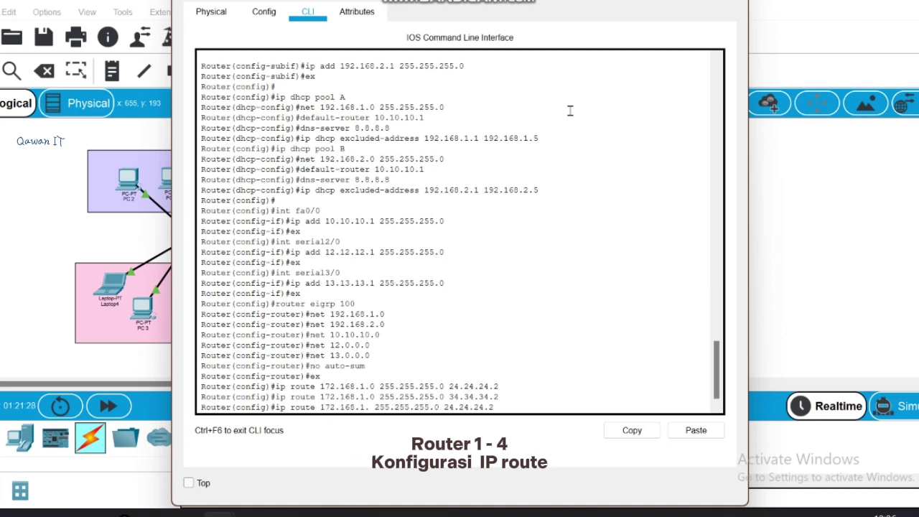
text(0)
key(Return)
Add a static route to 172.168.1.0 255.255.255.0 on Router 1 with next hop 12.12.12.2.
key(Up)
key(BackSpace)
key(BackSpace)
key(BackSpace)
key(BackSpace)
key(BackSpace)
key(BackSpace)
key(BackSpace)
key(BackSpace)
key(BackSpace)
key(BackSpace)
key(BackSpace)
key(BackSpace)
key(BackSpace)
key(BackSpace)
key(BackSpace)
key(BackSpace)
key(BackSpace)
key(BackSpace)
key(BackSpace)
key(BackSpace)
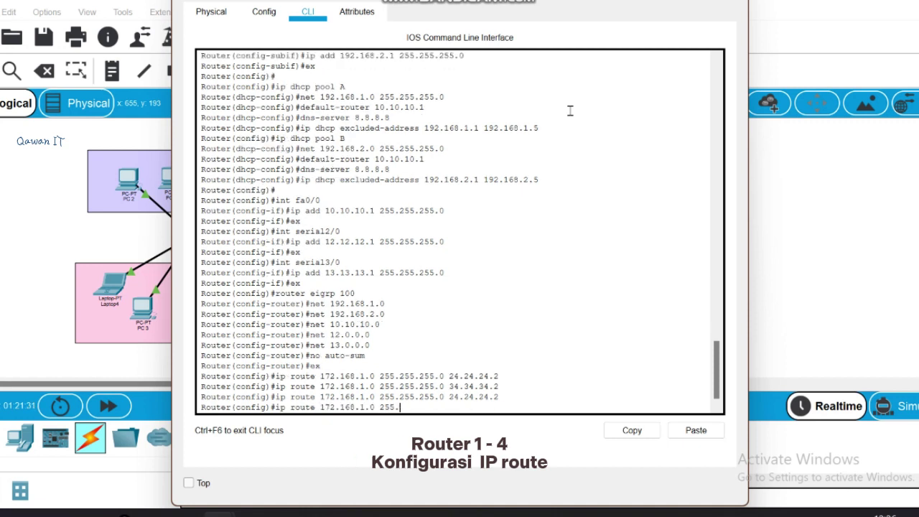
key(Up)
key(BackSpace)
key(BackSpace)
key(BackSpace)
key(BackSpace)
key(BackSpace)
key(BackSpace)
key(BackSpace)
text(12.12.12.2)
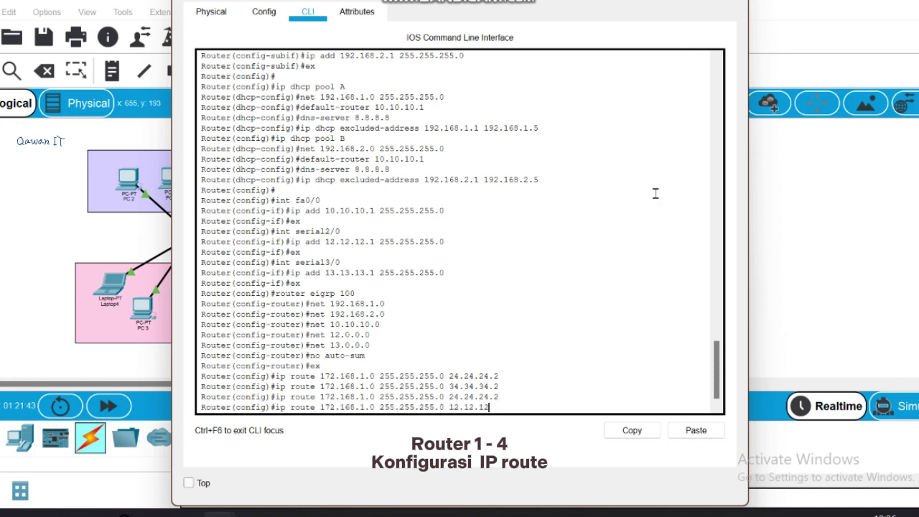
key(Return)
Add a static route to 172.168.1.0 255.255.255.0 on Router 1 with next hop 13.13.13.3.
key(Up)
key(BackSpace)
key(BackSpace)
key(BackSpace)
key(BackSpace)
key(BackSpace)
key(BackSpace)
key(BackSpace)
key(BackSpace)
key(BackSpace)
text(3.13.13.3)
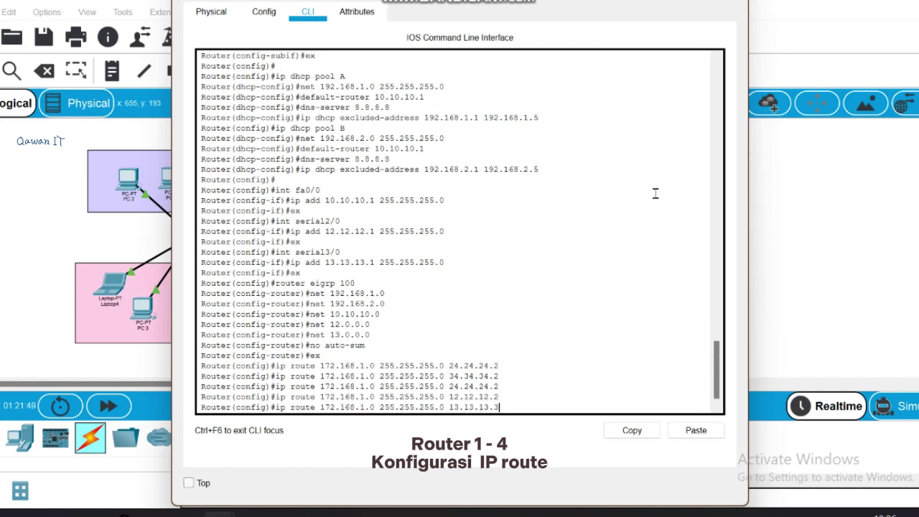
key(Return)
Add Router 1's static route to 172.168.1.0 255.255.255.0 again, using 13.13.13.2 as the next hop.
key(Up)
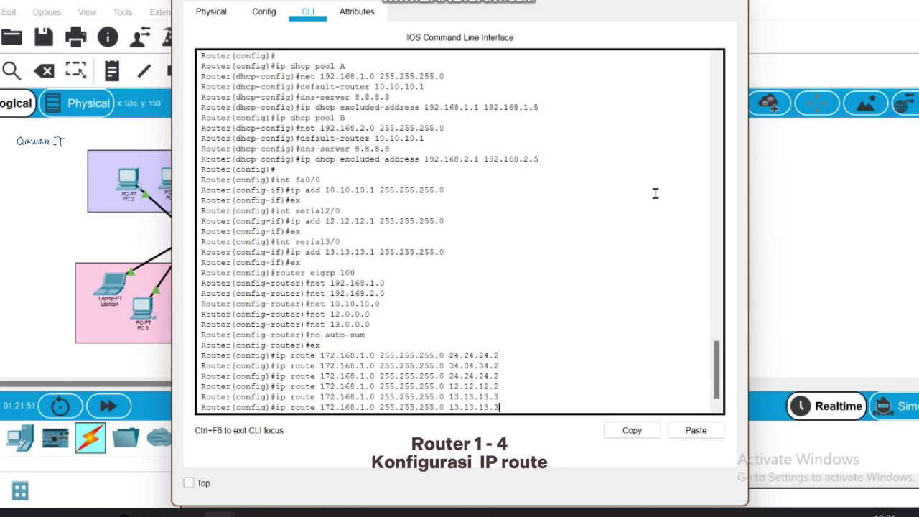
text(2)
key(Return)
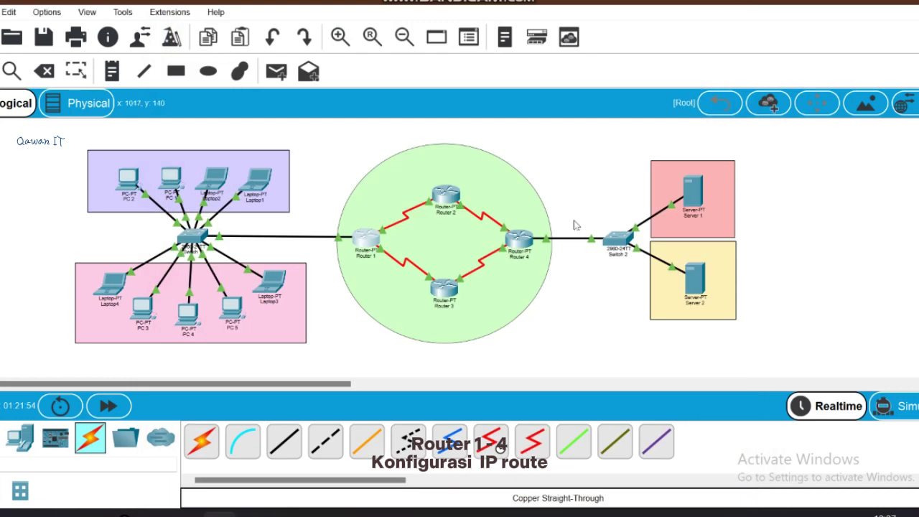
On Router 2, add a static route to 172.168.1.0 with mask 255.255.255.0 and next hop 24.24.24.2.
click(446, 196)
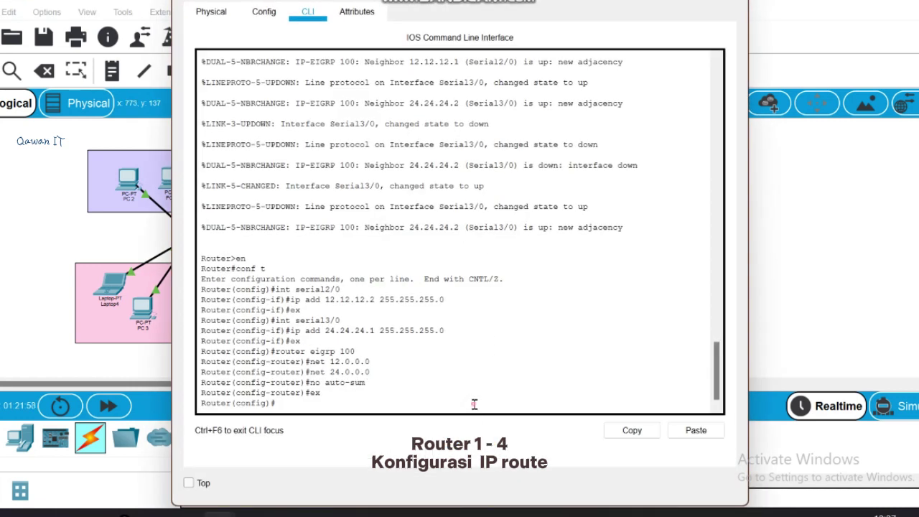
text(ip route 172.168.1.0 255.255)
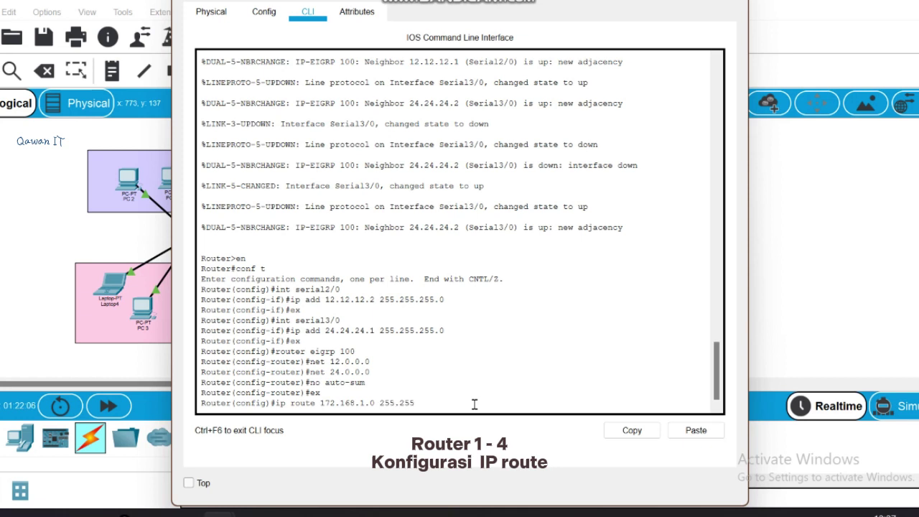
text(.255.0 24.24.24.2)
key(Return)
key(Up)
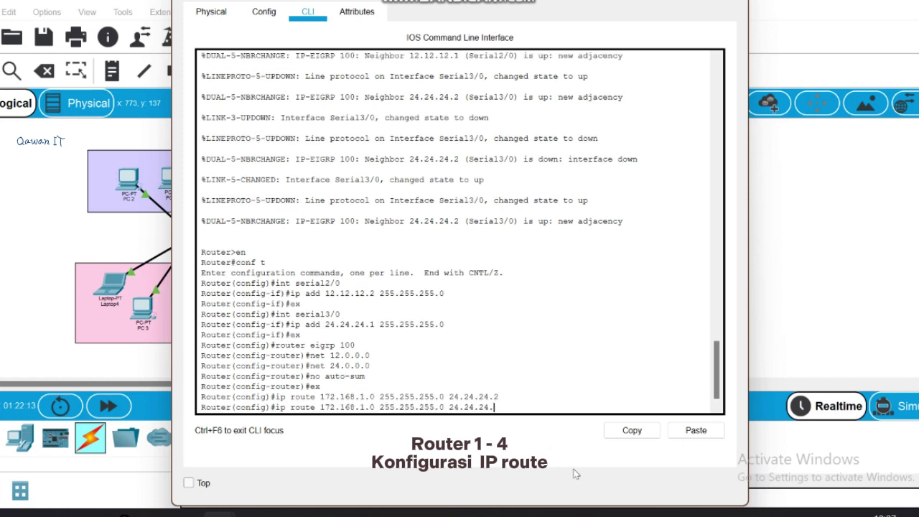
Add a static route to 192.168.1.0 255.255.255.0 on Router 2 with next hop 12.12.12.1.
key(BackSpace)
key(BackSpace)
key(BackSpace)
key(BackSpace)
key(BackSpace)
key(BackSpace)
key(BackSpace)
key(BackSpace)
key(BackSpace)
key(BackSpace)
key(BackSpace)
key(BackSpace)
key(BackSpace)
key(BackSpace)
key(BackSpace)
key(BackSpace)
key(BackSpace)
key(BackSpace)
key(BackSpace)
key(BackSpace)
text(9)
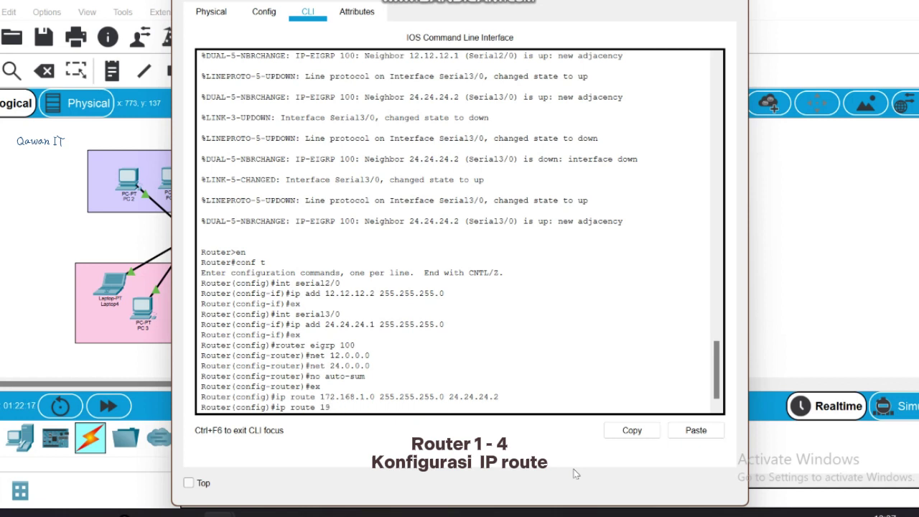
text(2.168.1.0 255.255.255.0)
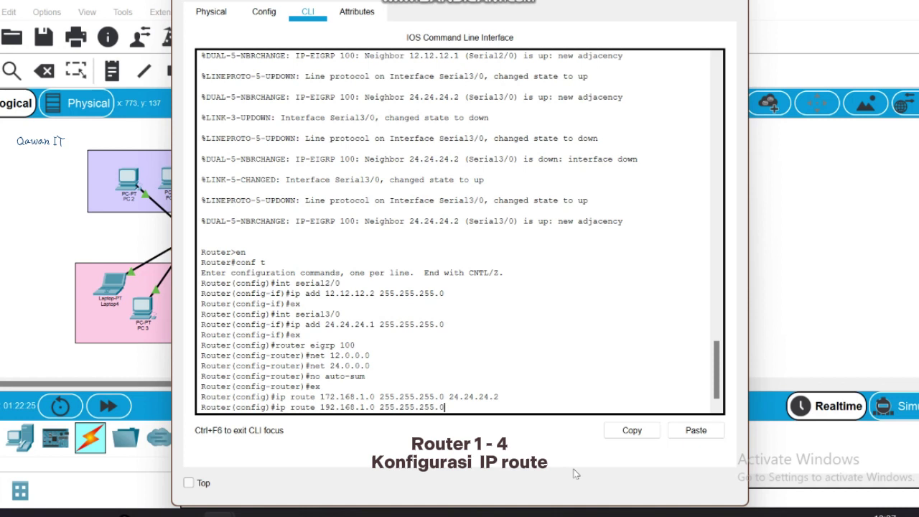
text( 12.12.12.1)
key(Return)
Add a static route to 192.168.2.0 255.255.255.0 on Router 2 with next hop 12.12.12.1.
key(Up)
key(BackSpace)
key(BackSpace)
key(BackSpace)
key(BackSpace)
key(BackSpace)
key(BackSpace)
key(BackSpace)
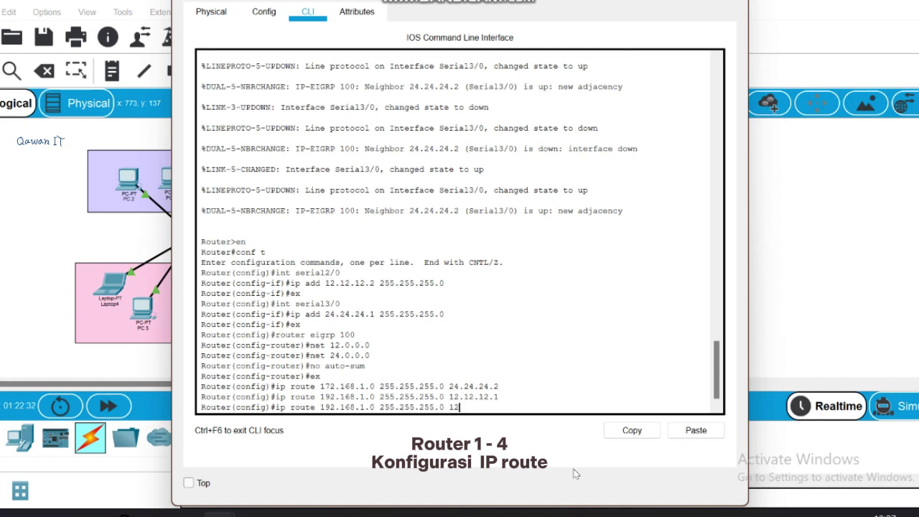
key(BackSpace)
key(BackSpace)
key(BackSpace)
key(BackSpace)
key(BackSpace)
key(BackSpace)
key(BackSpace)
key(BackSpace)
key(BackSpace)
key(BackSpace)
key(BackSpace)
key(BackSpace)
key(BackSpace)
key(BackSpace)
key(BackSpace)
key(BackSpace)
key(BackSpace)
key(BackSpace)
key(BackSpace)
key(BackSpace)
text(2.0 255.255.255.0 12.12.12.1)
key(Return)
Try to add a static route to 10.10.10.1 255.255.255.0 on Router 2 with next hop 12.12.12.1.
text(ip rou)
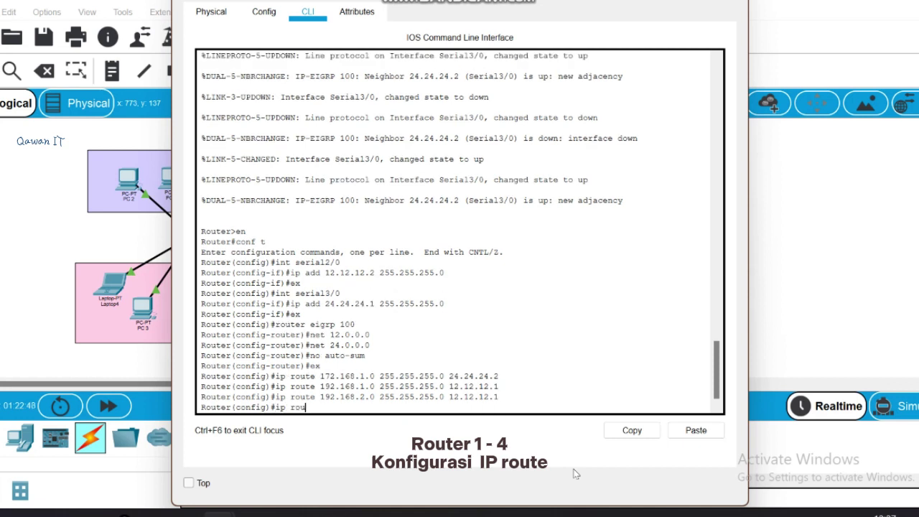
text(te 10.10.10.1 255.255.255.0)
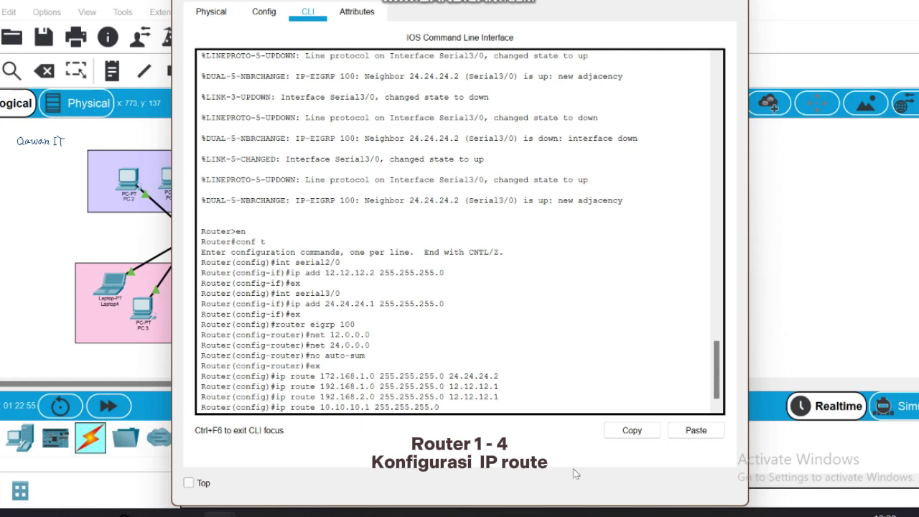
text( 12.12.12.1)
key(Return)
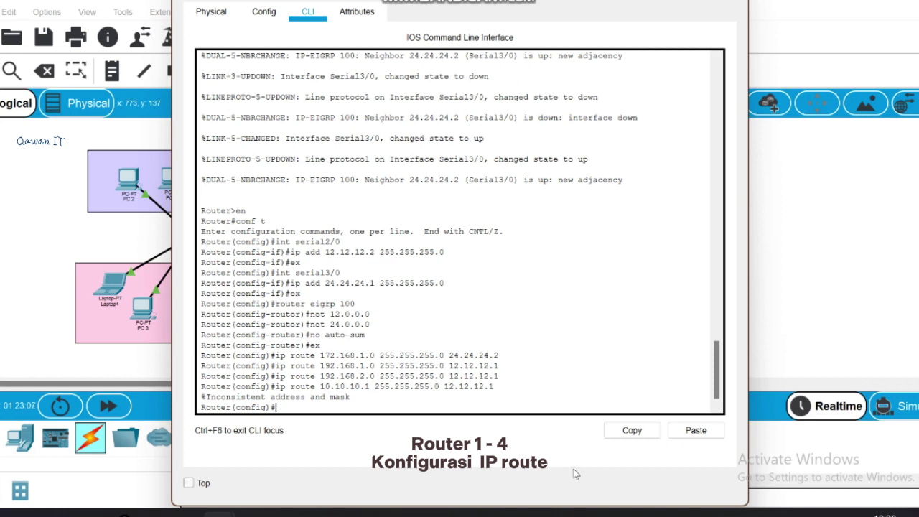
Add another Router 2 static route to 192.168.2.0 255.255.255.0, using 10.10.10.1 as the next hop.
key(Up)
key(Up)
key(BackSpace)
key(BackSpace)
key(BackSpace)
key(BackSpace)
key(BackSpace)
key(BackSpace)
key(BackSpace)
key(BackSpace)
key(BackSpace)
key(BackSpace)
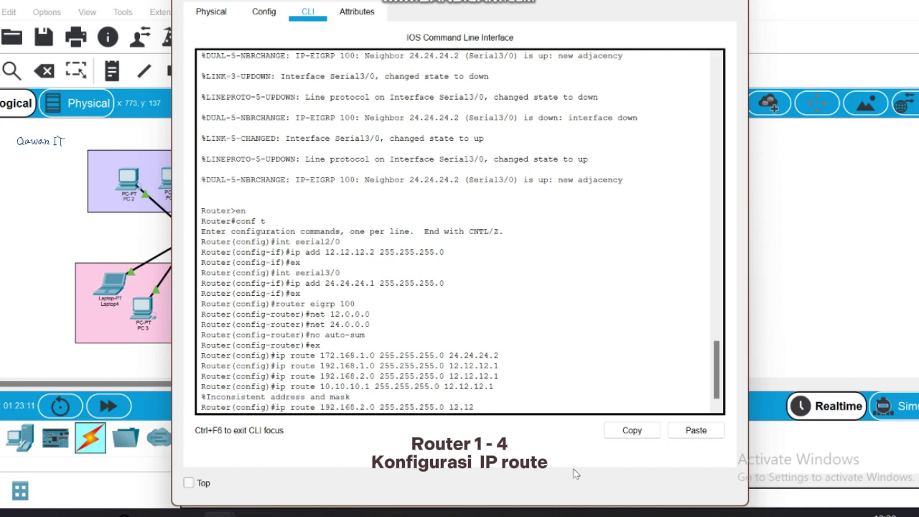
text(10.10.10.1)
key(Return)
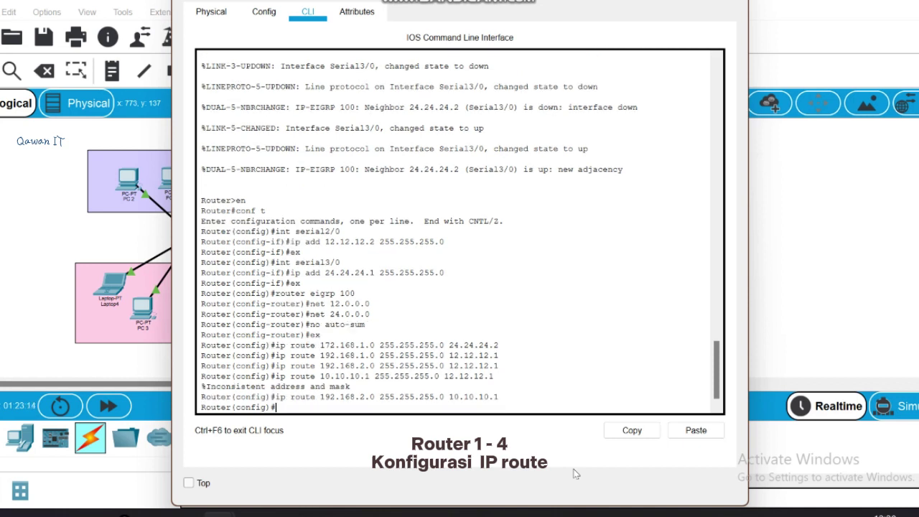
Add another Router 2 static route to 192.168.1.0 255.255.255.0, replacing the 12.12.12.1 next hop in the recalled command.
key(Up)
key(Up)
key(Up)
key(Up)
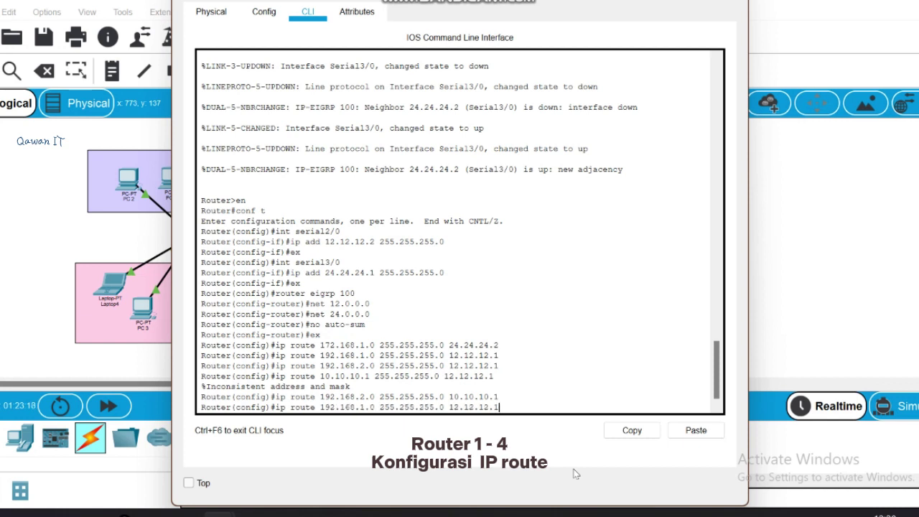
key(BackSpace)
key(BackSpace)
key(BackSpace)
key(BackSpace)
key(BackSpace)
key(BackSpace)
key(BackSpace)
key(BackSpace)
text(0.10)
key(Return)
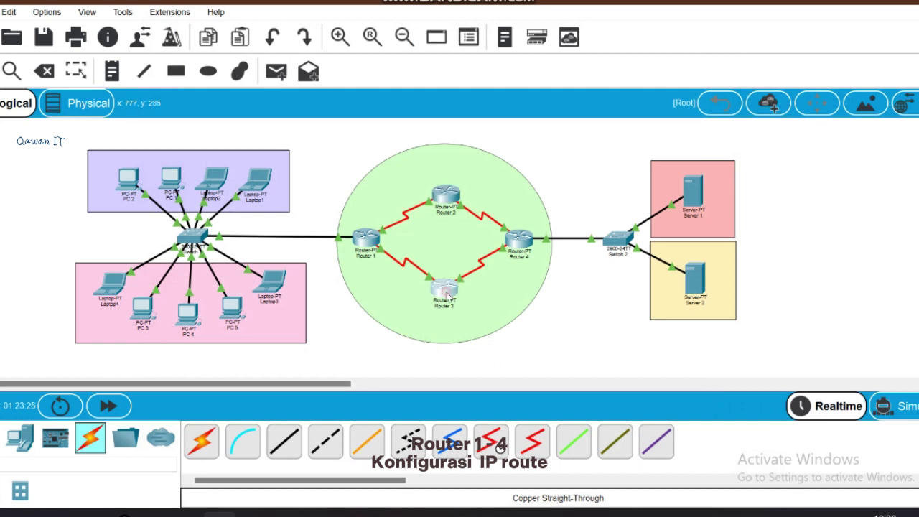
On Router 3, add a static route to 172.168.1.0 with mask 255.255.255.0 and next hop 34.34.34.2.
click(445, 290)
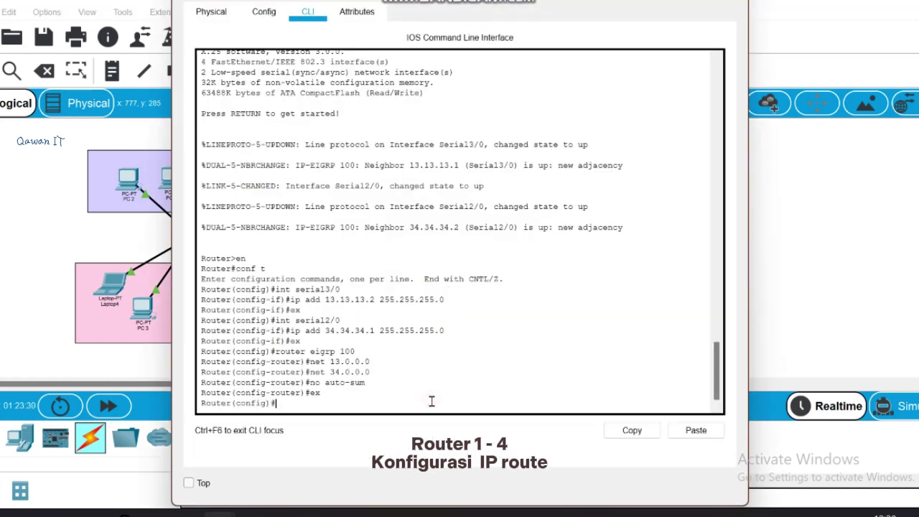
text(ip route 172.168.1.0 255.255.2)
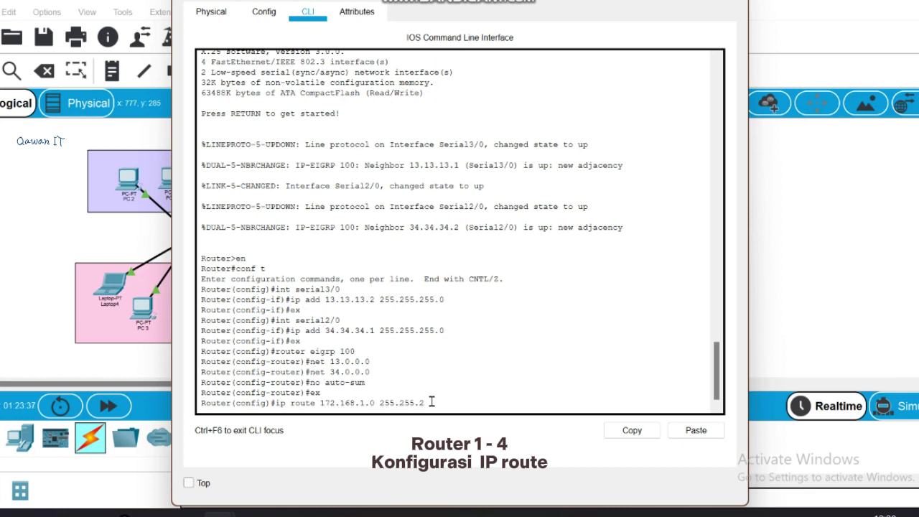
text(55.0 24.34)
key(BackSpace)
key(BackSpace)
key(BackSpace)
key(BackSpace)
key(BackSpace)
text(34,)
text(34.)
text(34.2)
key(Return)
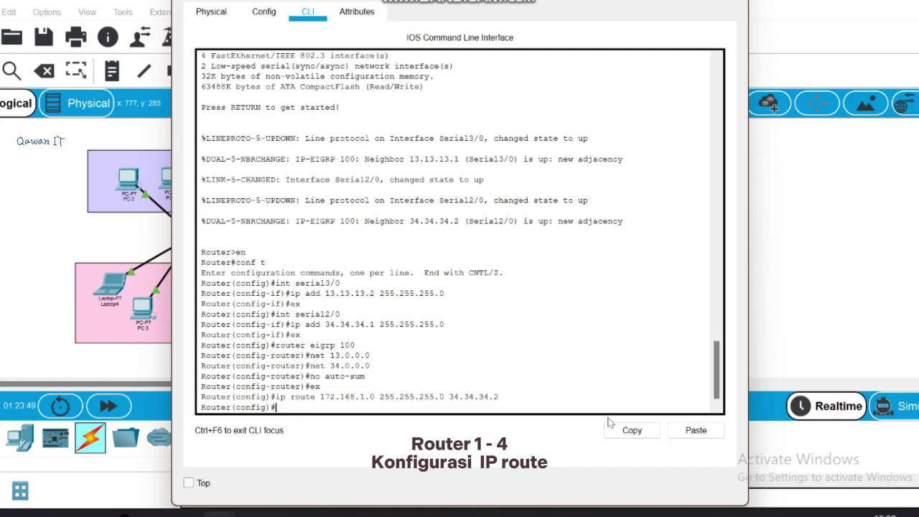
Add a static route to 192.168.1.0 255.255.255.0 on Router 3 with next hop 13.13.13.1.
text(ip route 192.168.1.0 255)
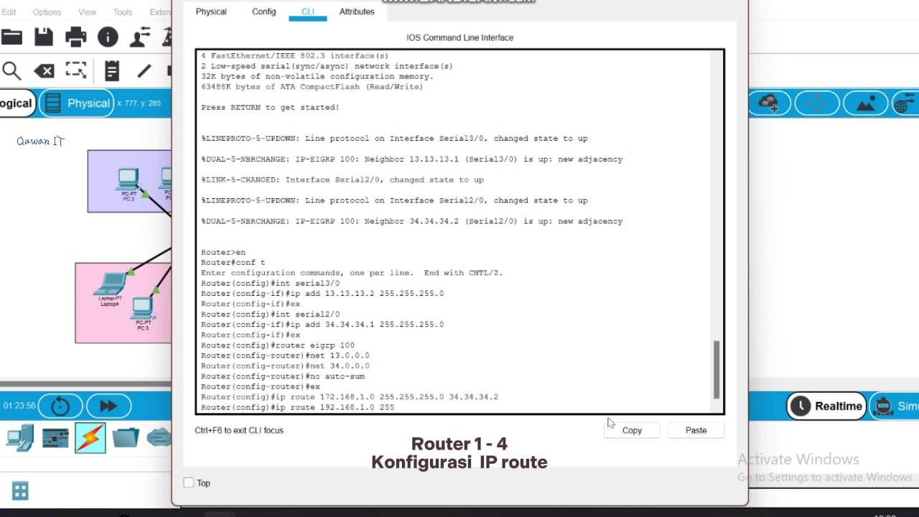
text(.255.255.0 )
text(12.1)
text(3.13.13.1)
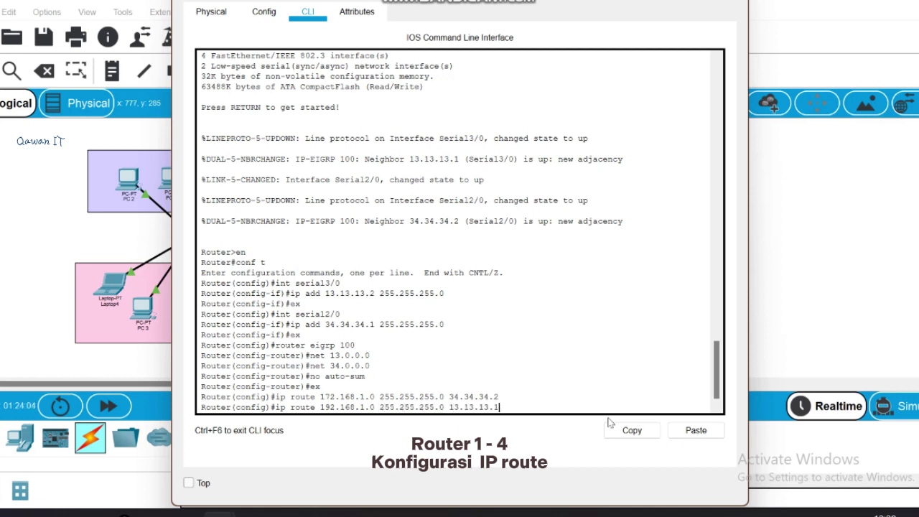
key(Return)
Add a static route to 192.168.2.0 255.255.255.0 on Router 3 with next hop 13.13.13.1.
key(Up)
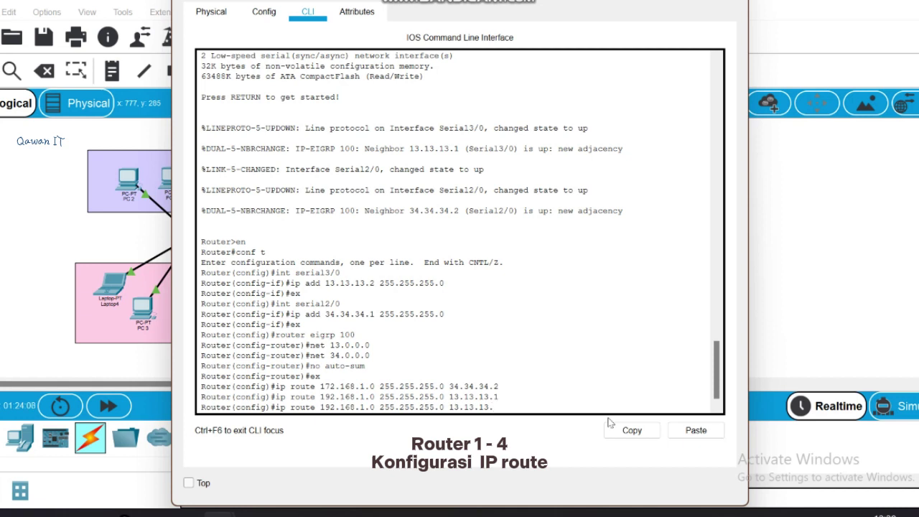
key(Left)
key(Left)
key(Left)
key(Left)
key(Left)
key(Left)
key(Left)
key(Left)
key(Left)
key(Left)
key(Left)
key(Left)
key(Left)
key(Left)
key(Left)
key(Left)
key(Left)
key(Left)
key(Left)
key(Left)
key(BackSpace)
text(2)
key(Return)
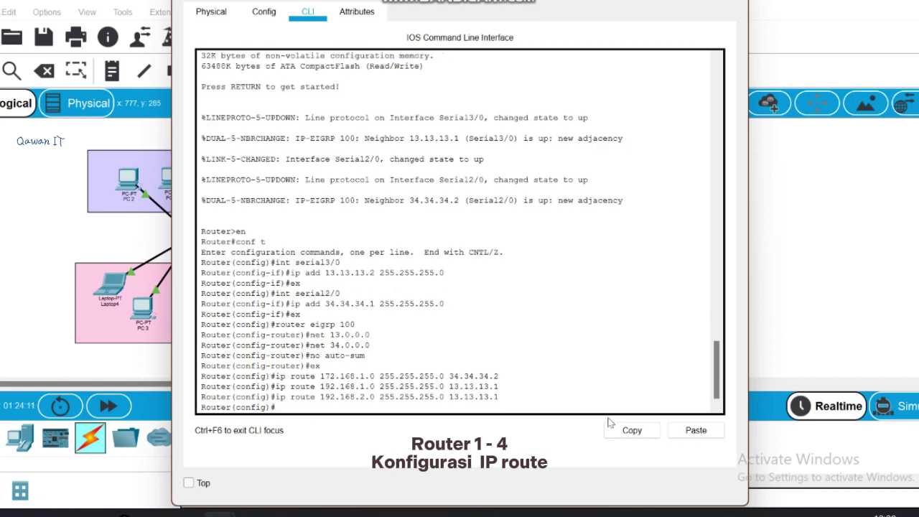
Add another Router 3 static route to 192.168.2.0 255.255.255.0, using 10.10.10.1 as the next hop.
key(Up)
key(BackSpace)
key(BackSpace)
key(BackSpace)
key(BackSpace)
key(BackSpace)
key(BackSpace)
key(BackSpace)
key(BackSpace)
key(BackSpace)
text(0.10.10.10.)
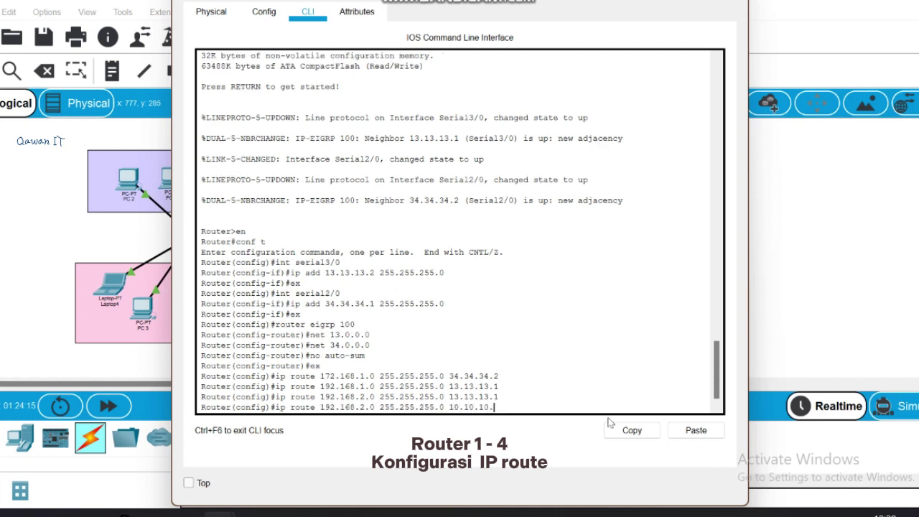
key(Return)
Add another Router 3 static route to 192.168.1.0 255.255.255.0, using 10.10.10.1 as the next hop.
key(Up)
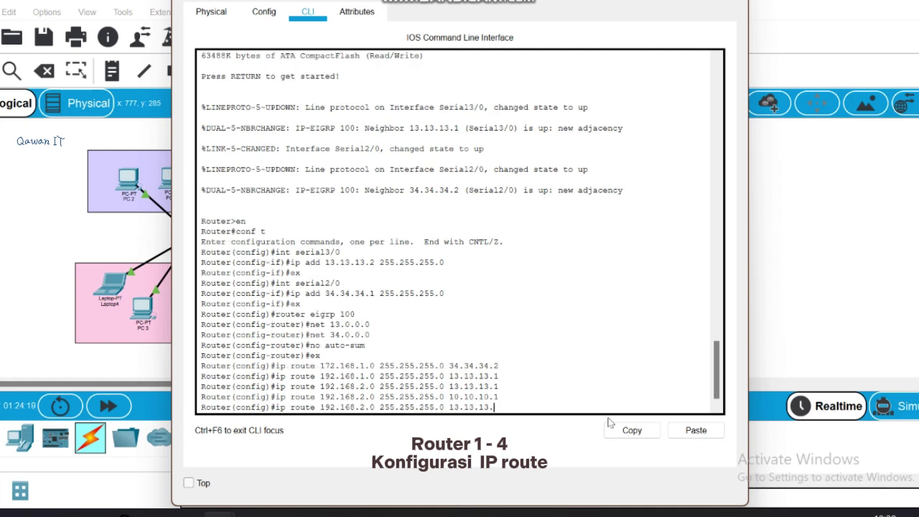
key(BackSpace)
key(BackSpace)
key(BackSpace)
key(BackSpace)
key(BackSpace)
key(BackSpace)
key(BackSpace)
key(BackSpace)
text(0.10.10.1)
key(Left)
key(Left)
key(Left)
key(Left)
key(Left)
key(BackSpace)
text(1)
key(Return)
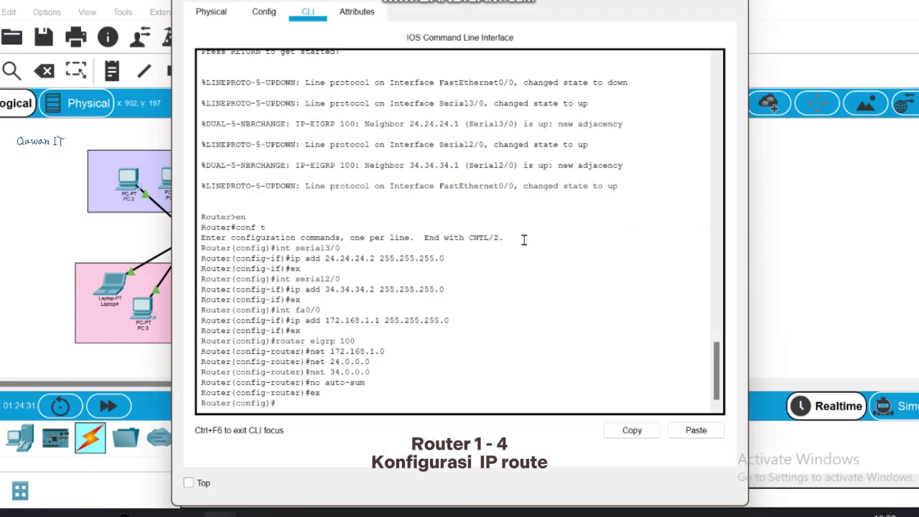
Add a static route to 192.168.1.0 255.255.255.0 on Router 4 with next hop 12.12.12.1.
text(route 192.168.1.0)
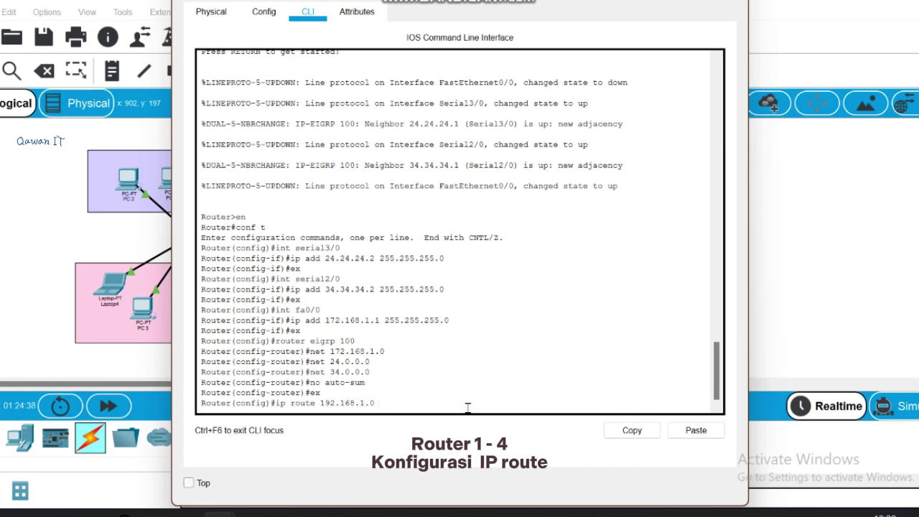
text( 255.255.255.0 12.12.12.1)
key(Return)
Add another Router 4 static route to 192.168.1.0 255.255.255.0, using 13.13.13.1 as the next hop.
key(Up)
key(BackSpace)
key(BackSpace)
key(BackSpace)
key(BackSpace)
key(BackSpace)
key(BackSpace)
key(BackSpace)
key(BackSpace)
key(BackSpace)
key(BackSpace)
key(BackSpace)
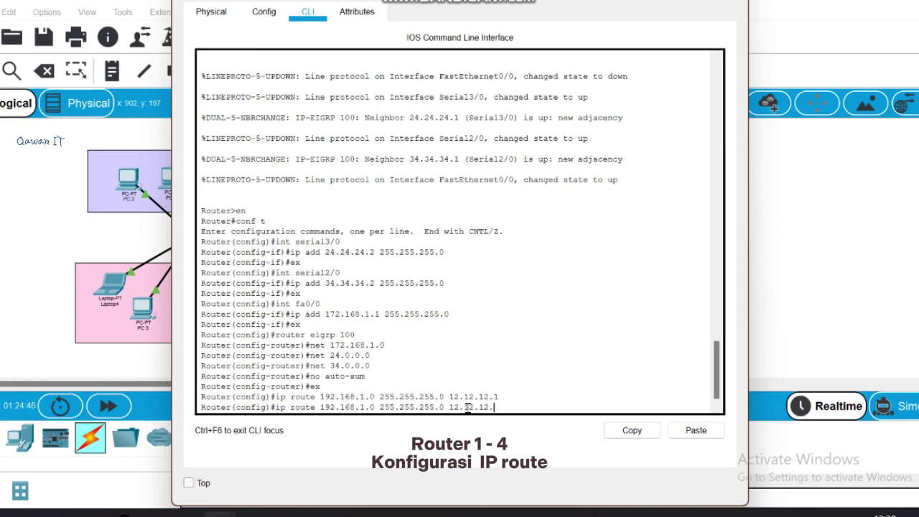
text(13.13.13.1)
key(Return)
Add a static route to 192.168.2.0 255.255.255.0 on Router 4 with next hop 13.13.13.1.
key(Up)
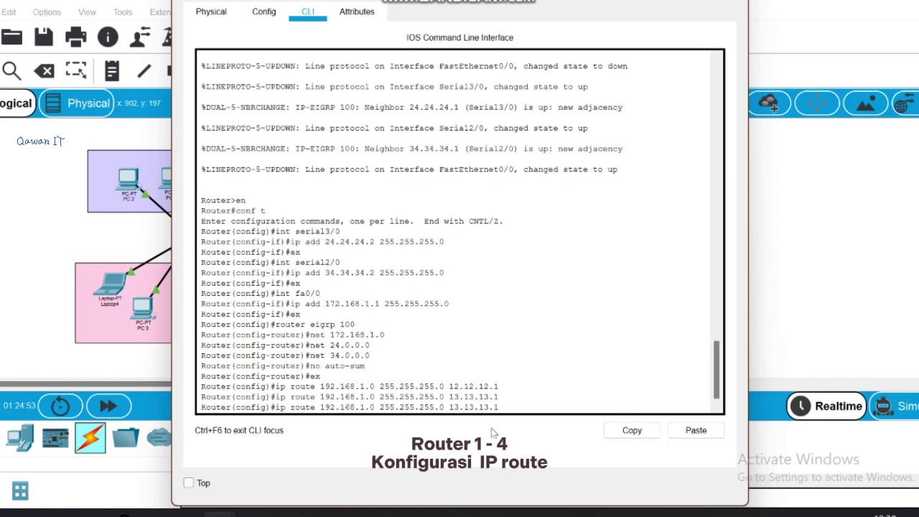
key(BackSpace)
key(BackSpace)
text(2.)
key(Return)
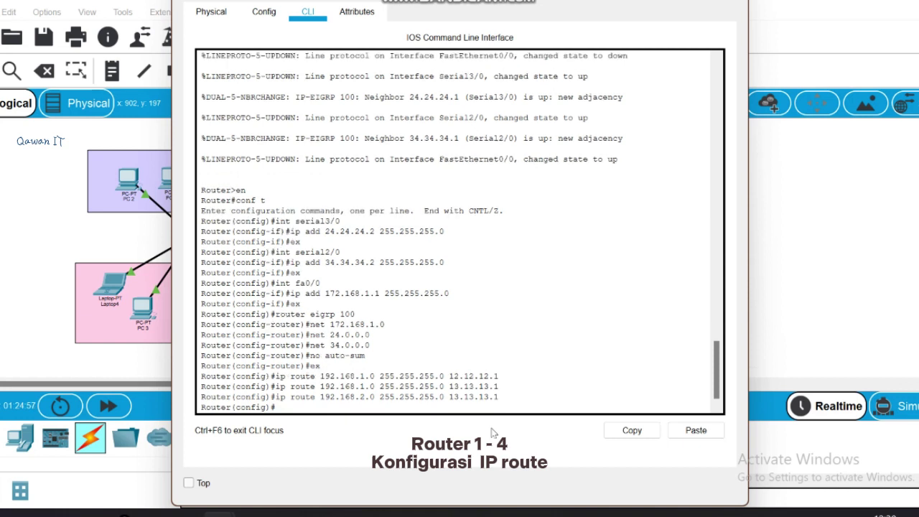
Add another Router 4 static route to 192.168.2.0 255.255.255.0, using 12.12.12.1 as the next hop.
key(Up)
key(Up)
key(Up)
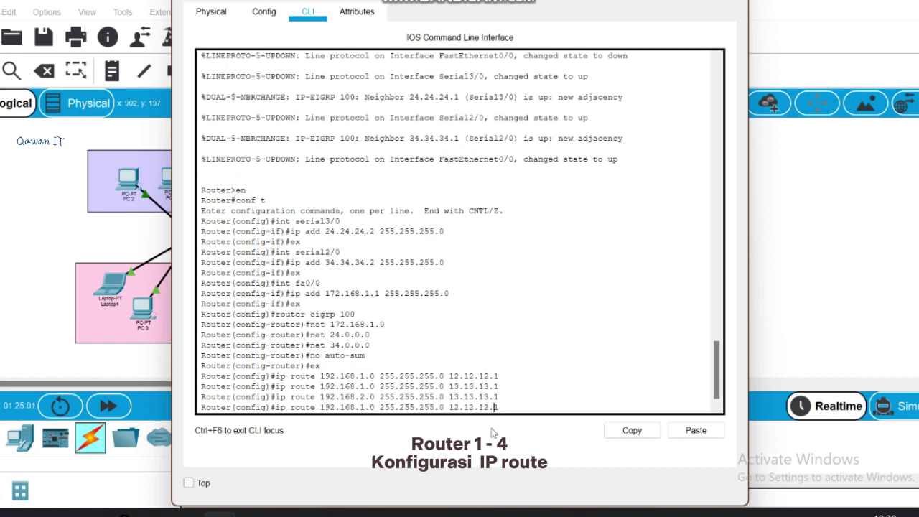
key(Left)
key(Left)
key(Left)
key(Left)
key(Left)
key(Left)
key(Left)
key(Left)
key(Left)
key(Left)
key(Left)
key(Left)
key(Left)
key(Left)
key(Left)
key(Left)
key(Left)
key(Left)
key(Left)
key(Return)
Add a third Router 4 static route to 192.168.2.0 255.255.255.0 through next hop 10.10.10.1.
key(Up)
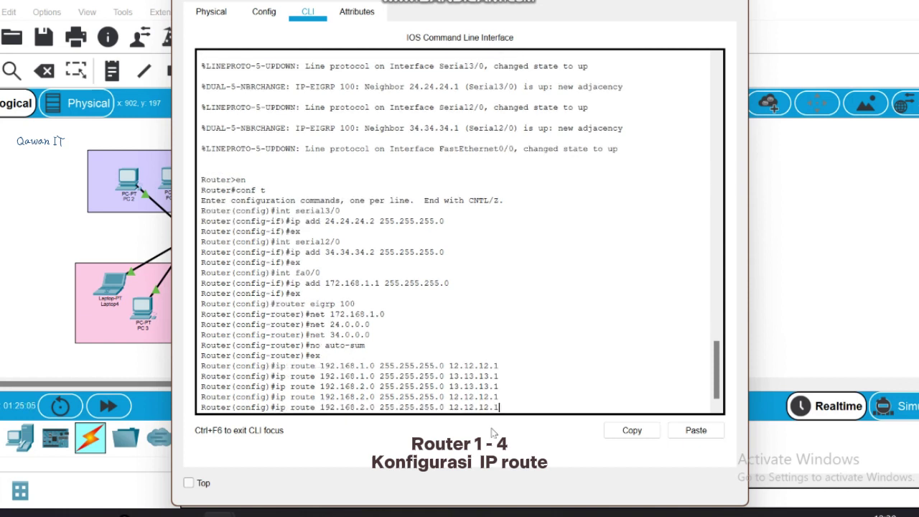
key(BackSpace)
key(BackSpace)
key(BackSpace)
key(BackSpace)
key(BackSpace)
key(BackSpace)
key(BackSpace)
key(BackSpace)
key(BackSpace)
text(0.10.10.1)
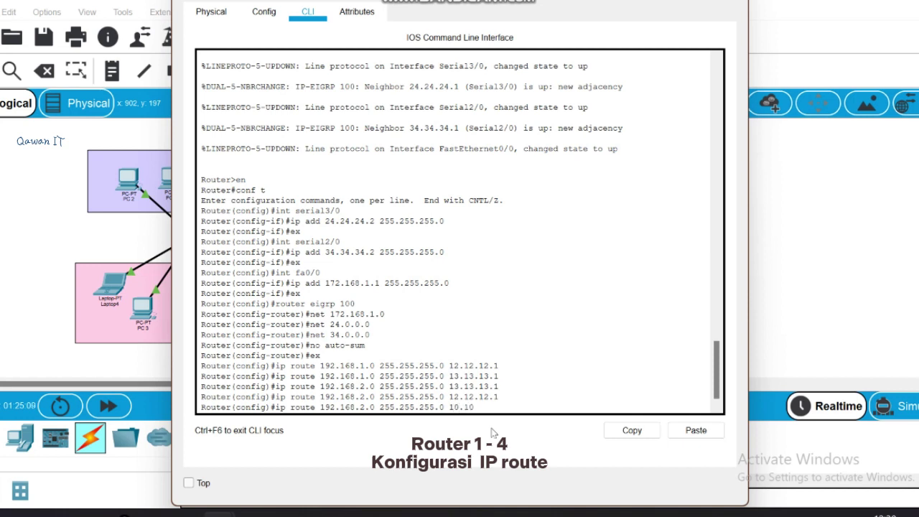
key(Return)
Add a Router 4 static route to 192.168.1.0 255.255.255.0 through 10.10.10.1 and leave global configuration mode.
key(Up)
key(Up)
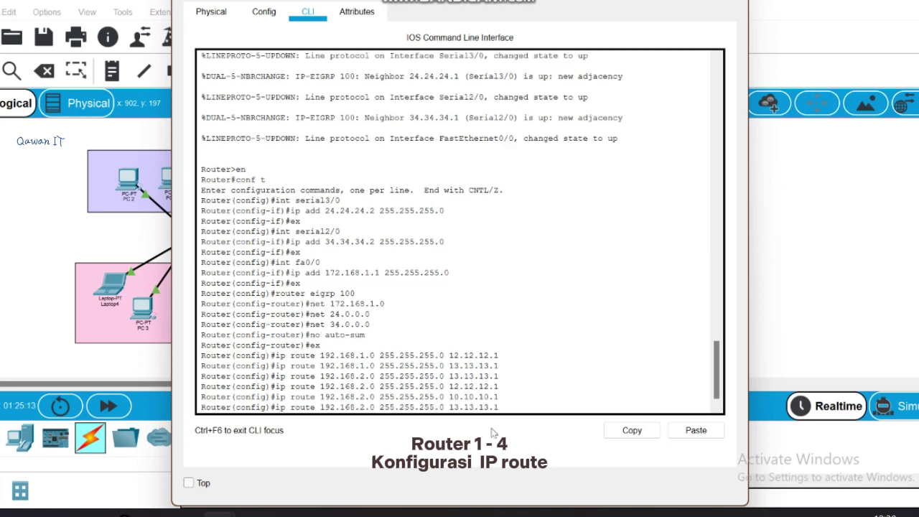
key(BackSpace)
key(BackSpace)
key(BackSpace)
key(BackSpace)
key(BackSpace)
key(BackSpace)
key(BackSpace)
key(BackSpace)
text(0.10.10.1)
key(Return)
text(ex)
key(Return)
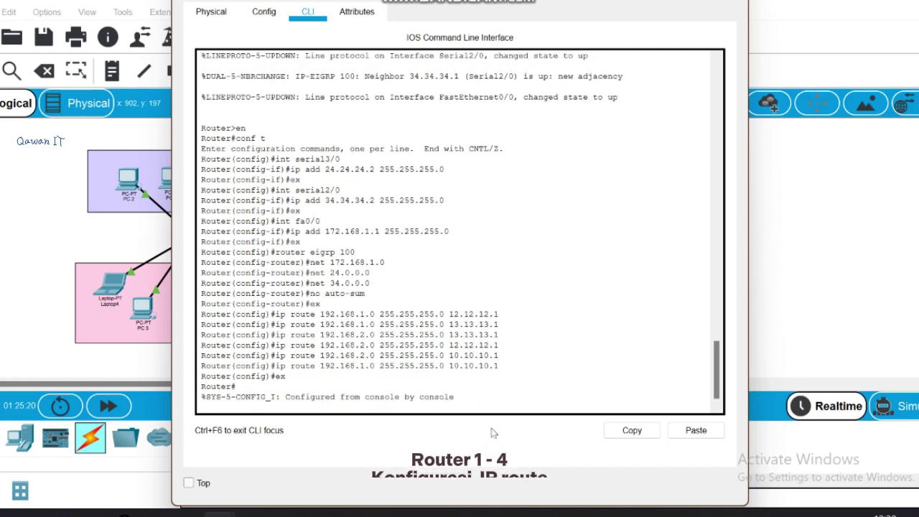
Test connectivity from Router 4 by pinging 12.12.12.1, 10.10.10.1 and 192.168.1.0.
text(ping 12.12.12.1)
key(Return)
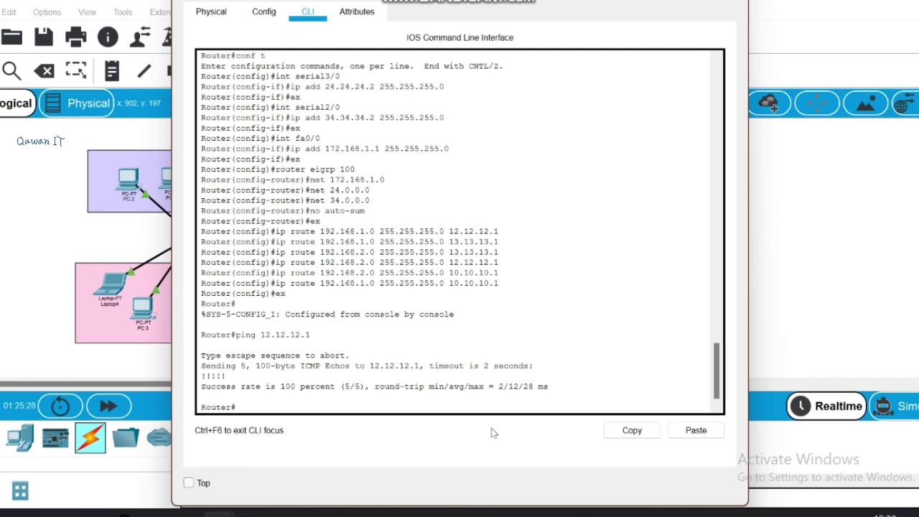
text(ping 10.10.10.1)
key(Return)
text(ping 192.16)
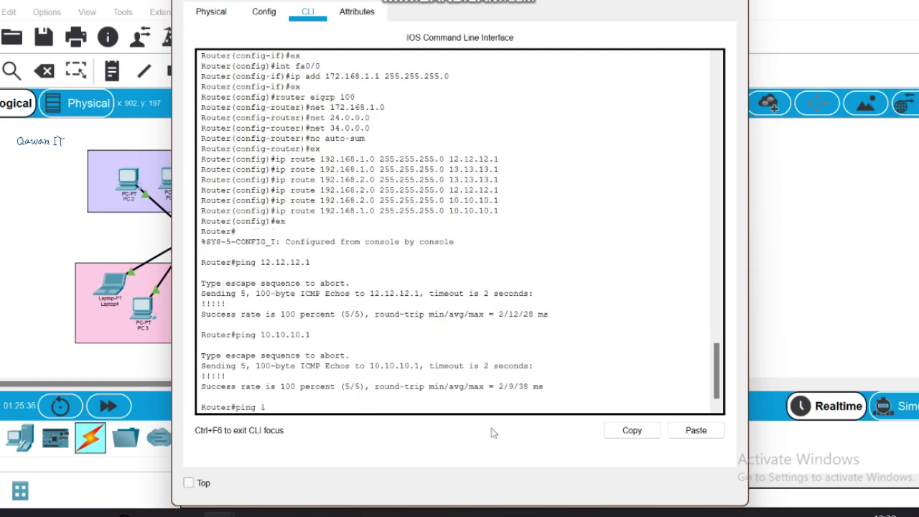
text(8.1.0)
key(Return)
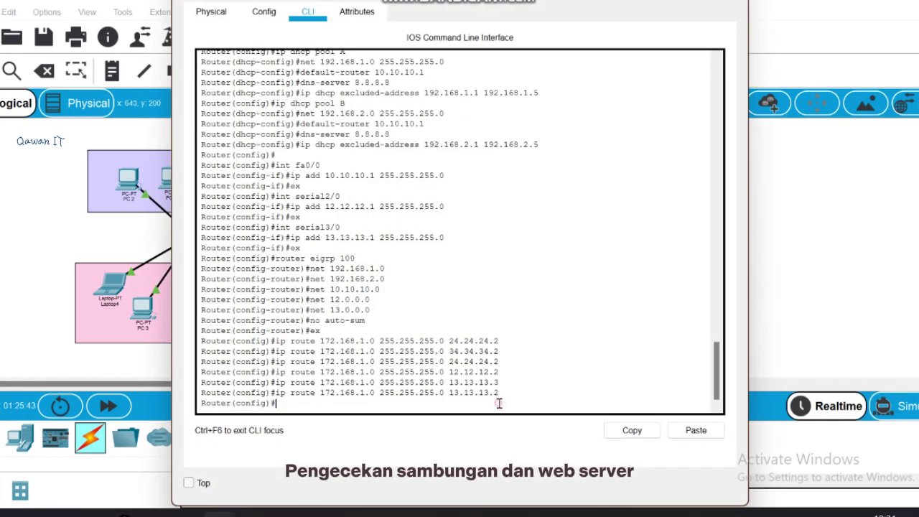
Leave configuration mode on Router 1 and ping 172.168.1.0.
text(ex)
key(Return)
text(ping 1)
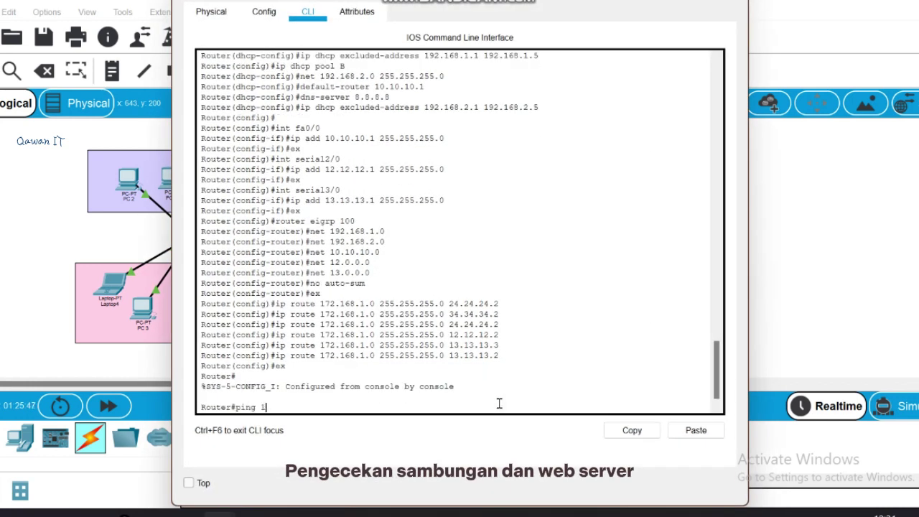
text(72.168.1.0)
key(Return)
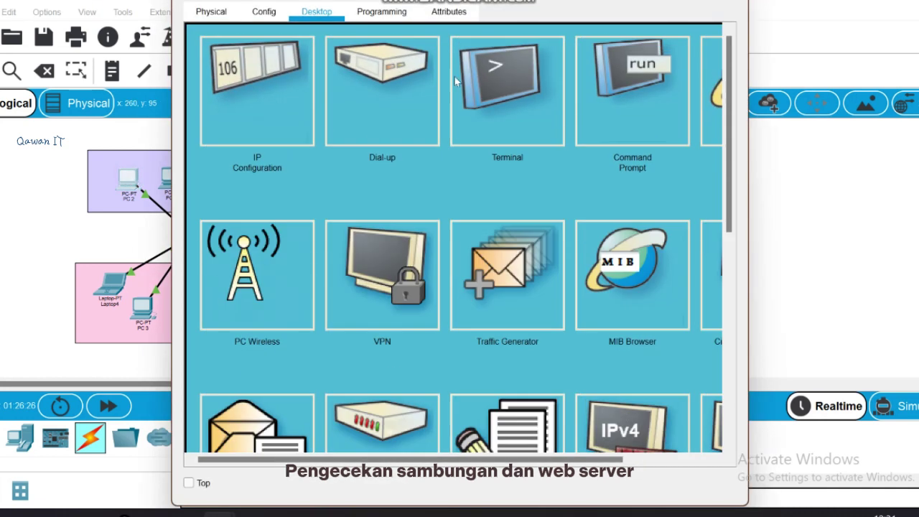
Open the command prompt on PC 2 and ping Router 1 at 12.12.12.1.
click(650, 83)
text(ping 12.12.1)
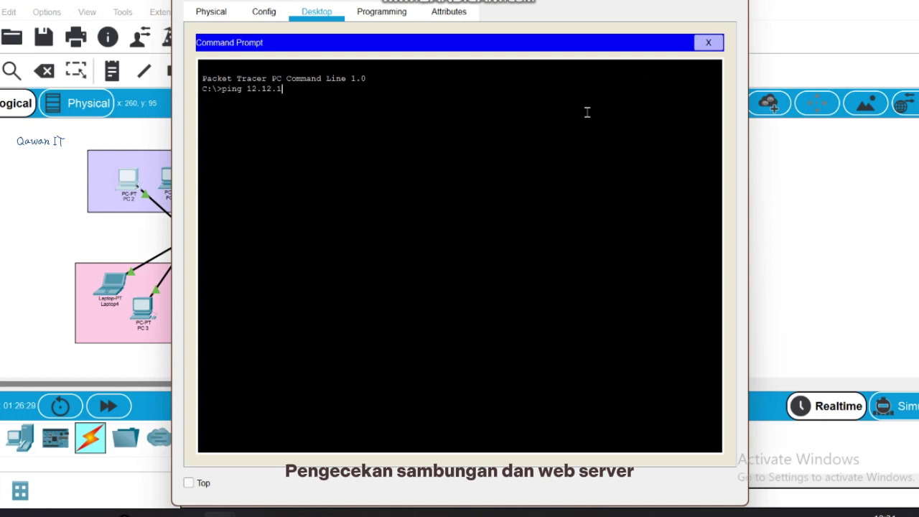
text(2.1)
key(Return)
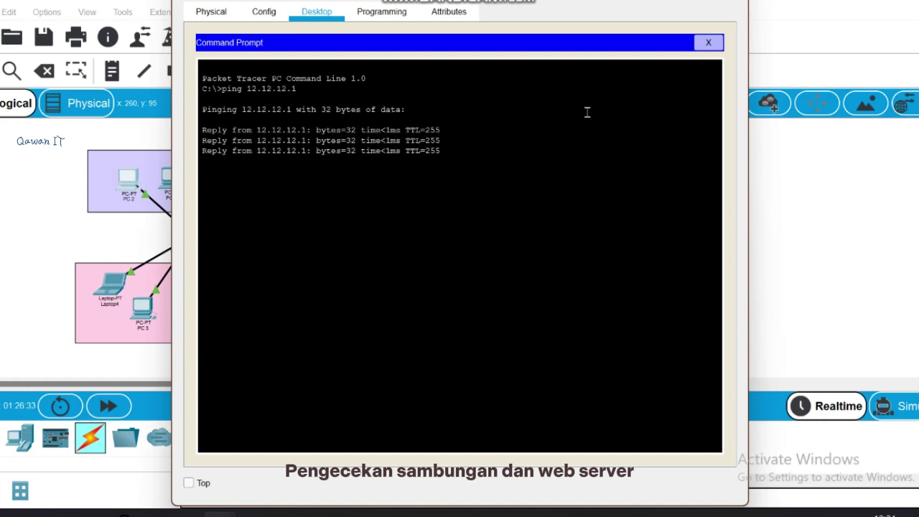
Ping Router 2 at 12.12.12.2 from PC 2.
key(Up)
key(BackSpace)
key(BackSpace)
key(BackSpace)
key(BackSpace)
key(BackSpace)
key(BackSpace)
key(BackSpace)
text(12.12)
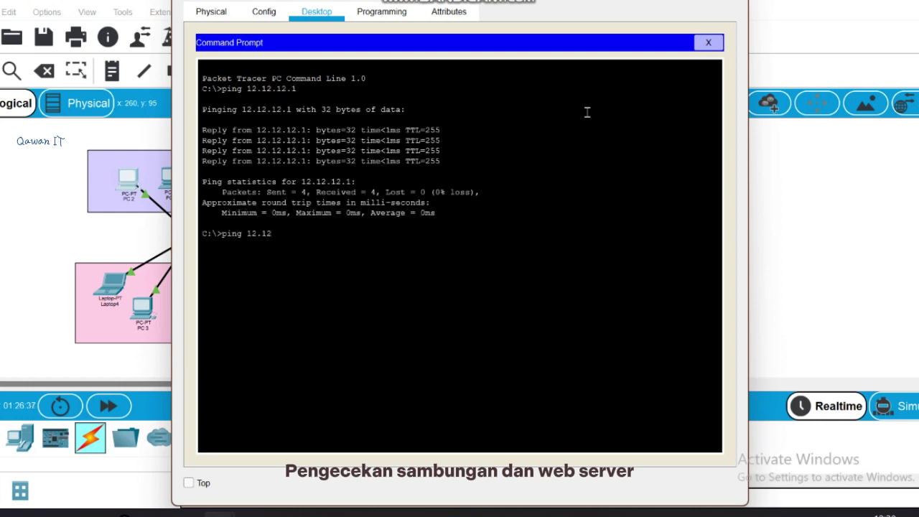
text(.2.)
key(Return)
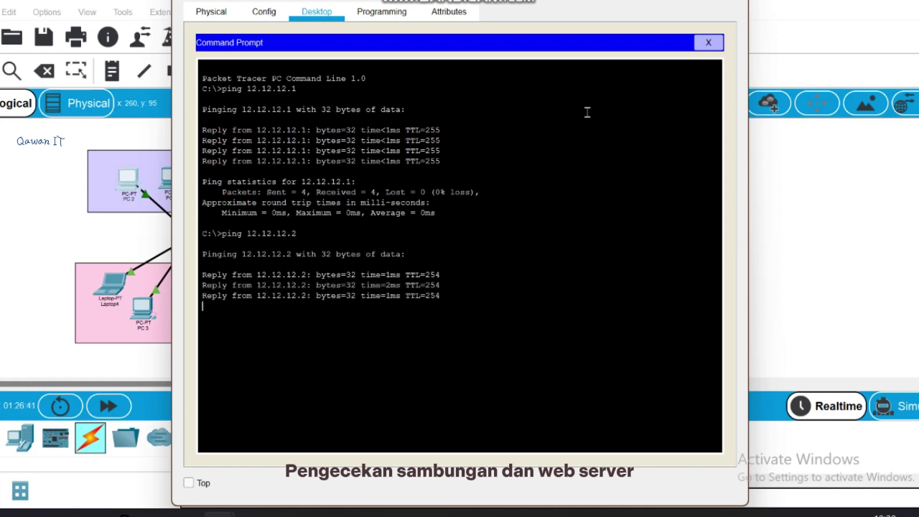
Ping 24.24.24.2 and the server network address 172.168.1.0 from PC 2.
text(ping 24.)
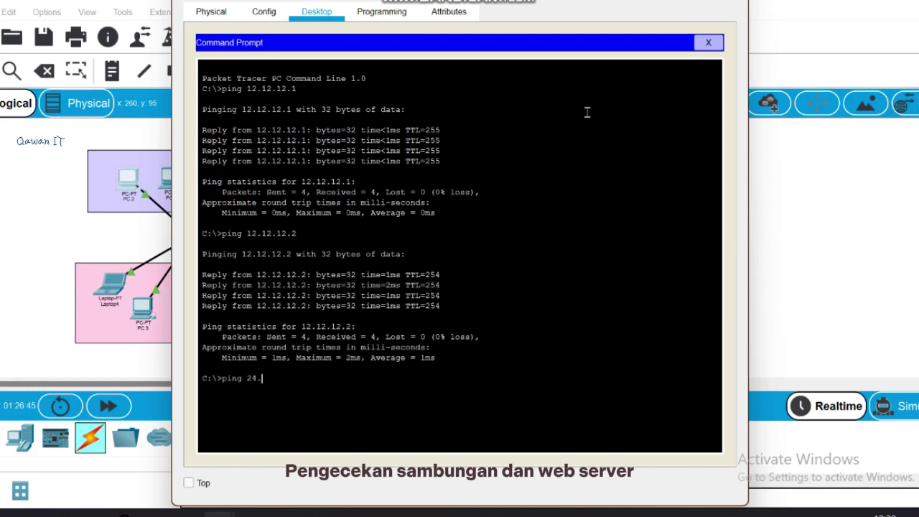
text(24.24.24.)
key(Return)
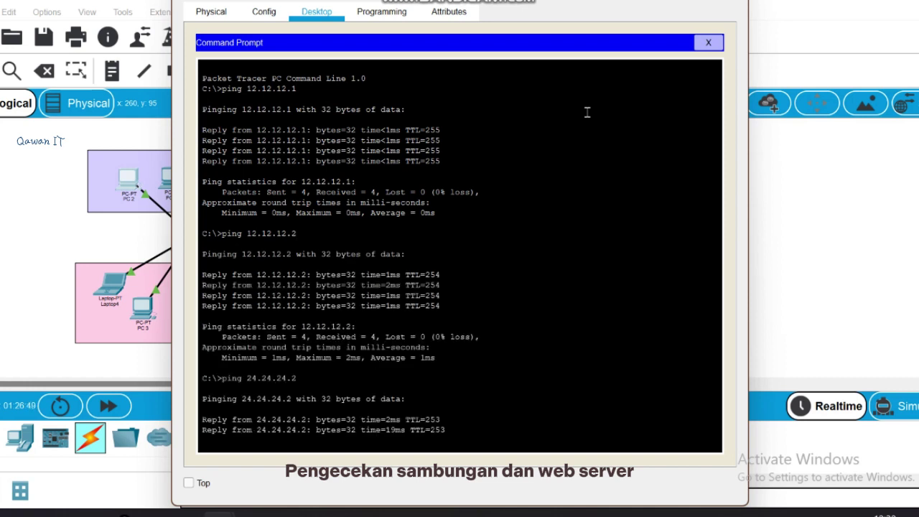
text(ping)
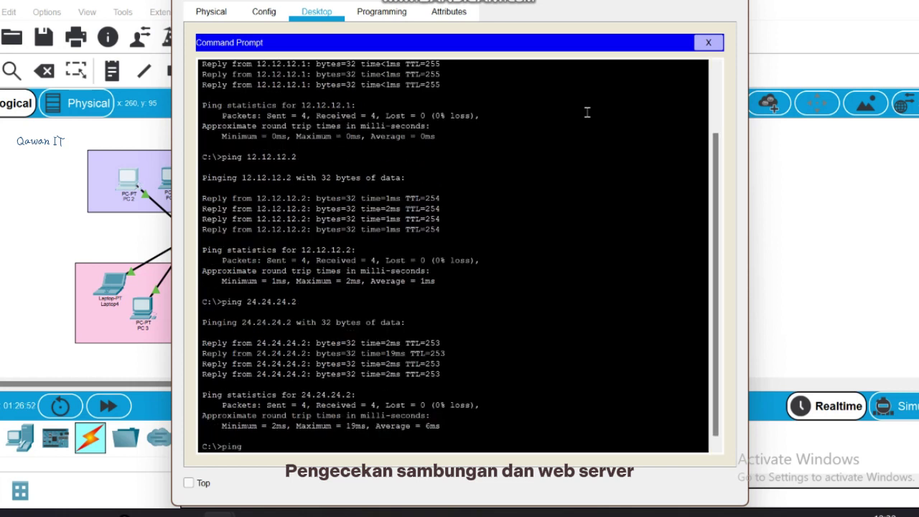
text( 172.168.1.0)
key(Return)
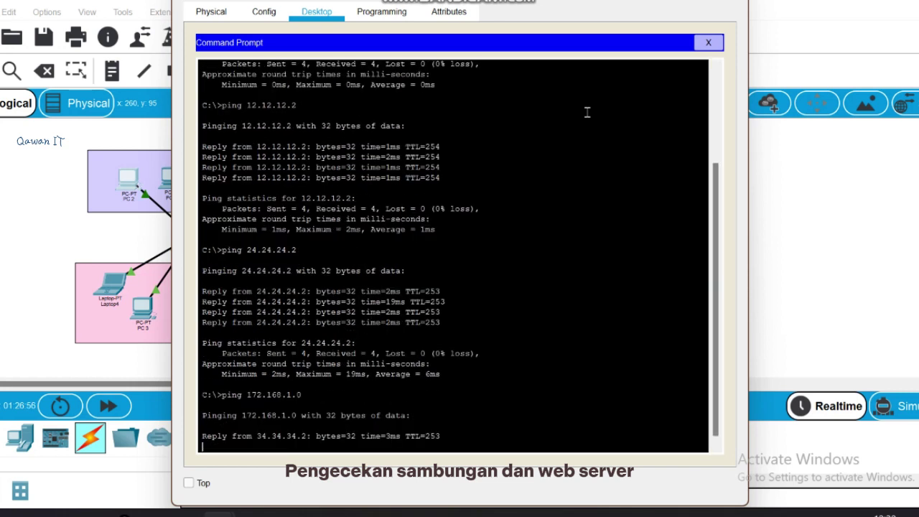
Ping the servers at 172.168.1.2 and 172.168.1.3 from PC 2, repeating the ping to 172.168.1.3.
text(ping 17)
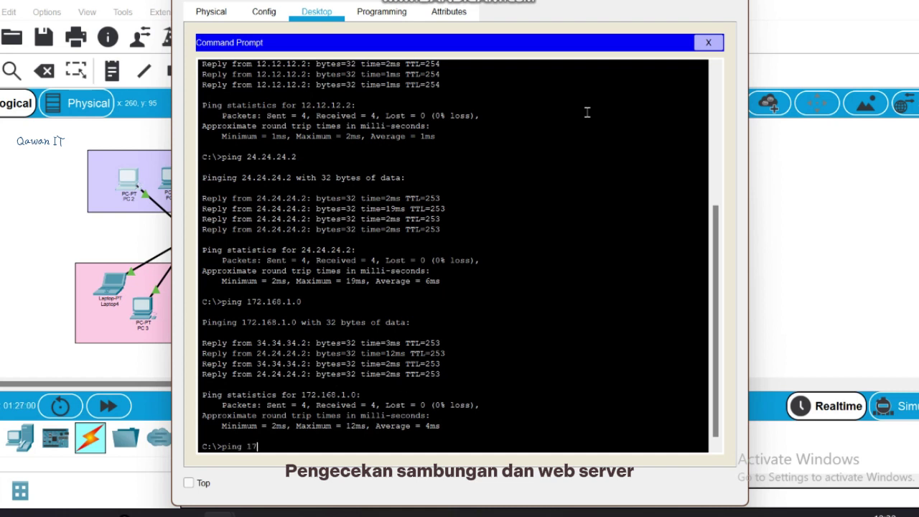
text(2.168.1.2)
key(Return)
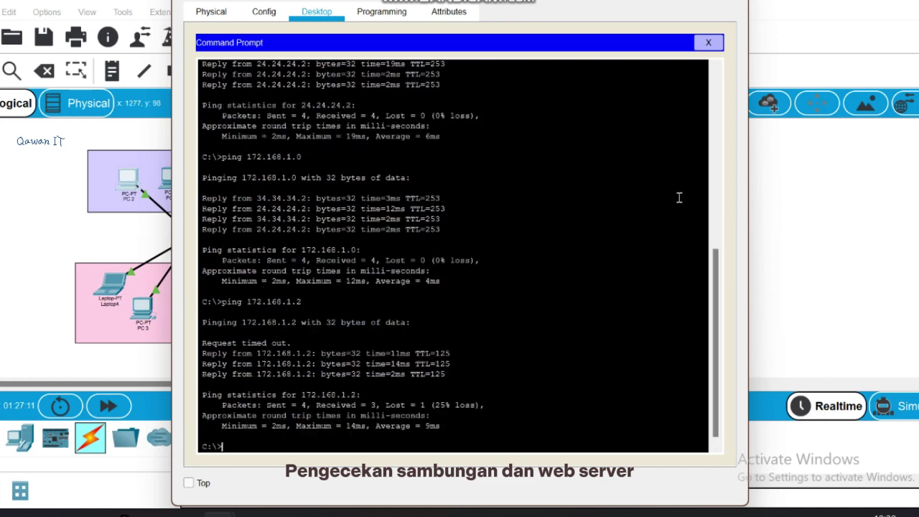
key(Up)
key(BackSpace)
text(3)
key(Return)
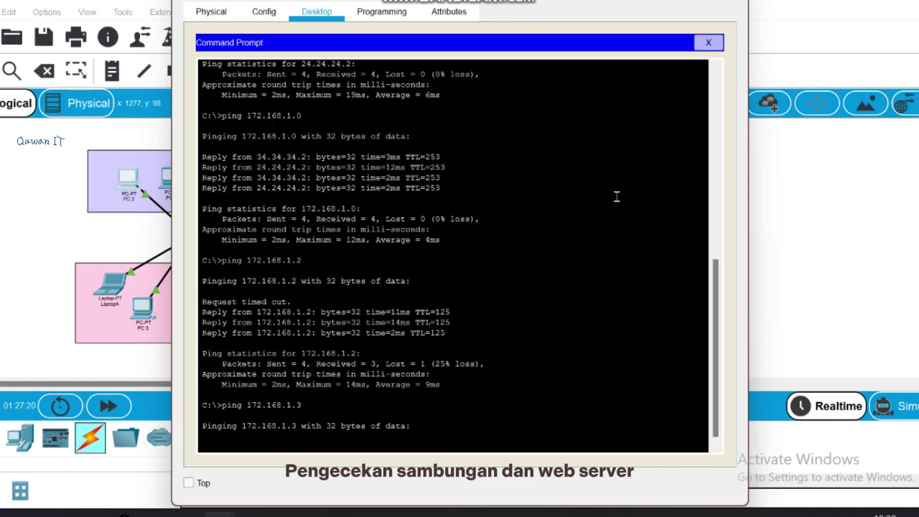
key(Up)
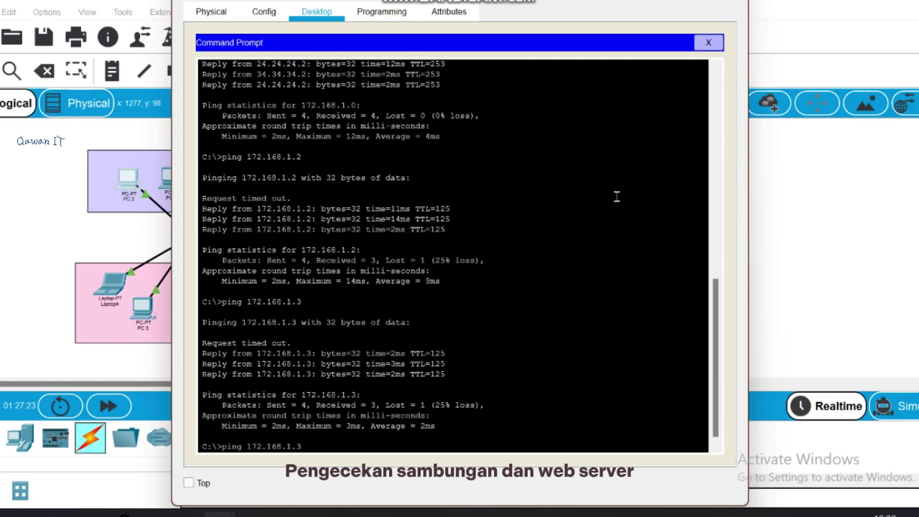
key(Return)
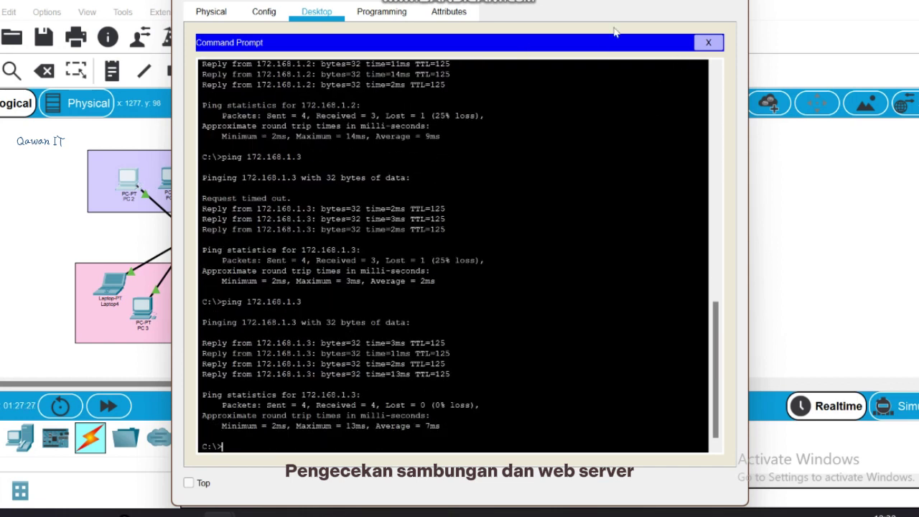
click(708, 42)
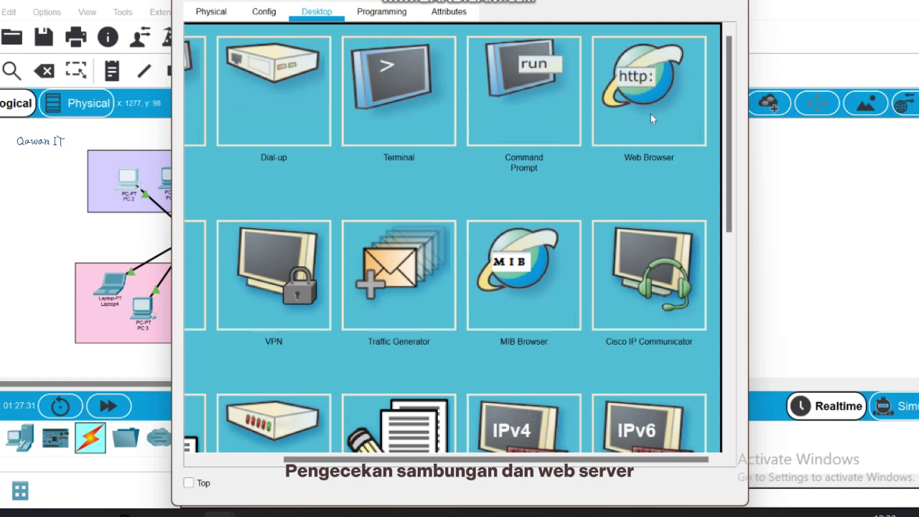
click(643, 127)
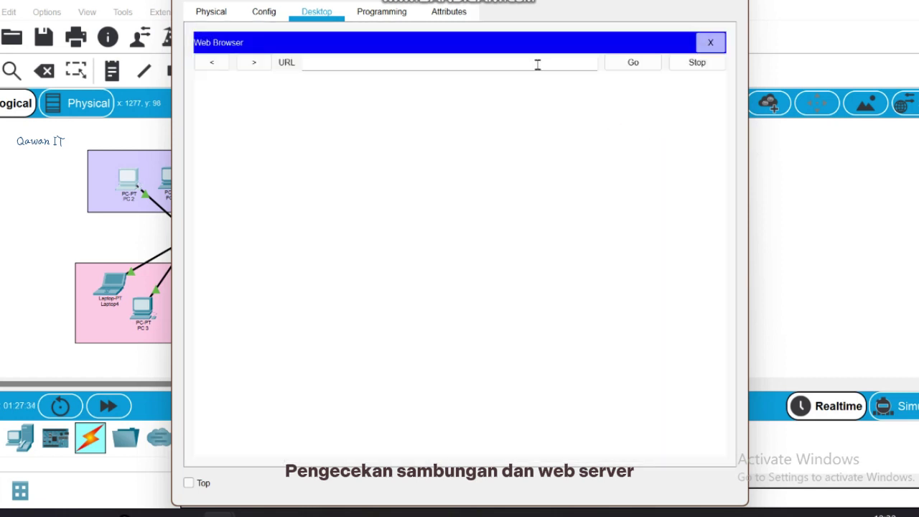
click(537, 64)
text(https://172.168.1.2)
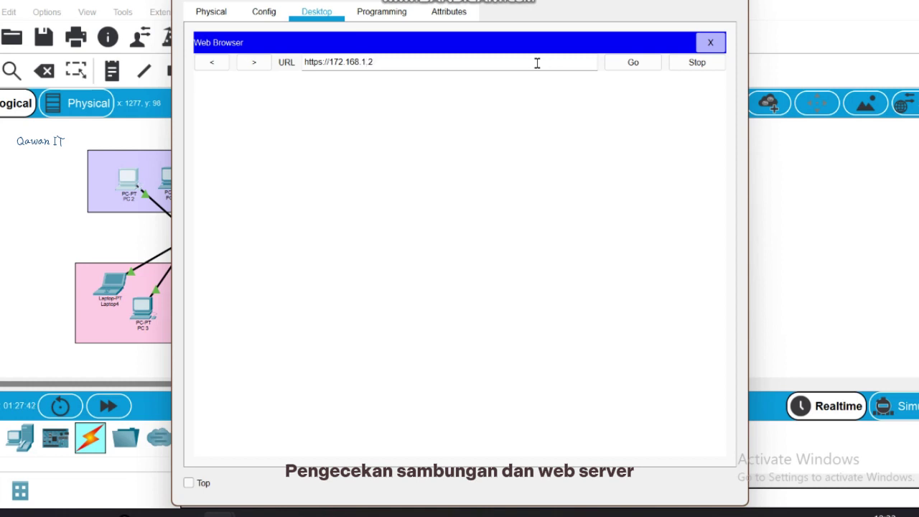
key(Return)
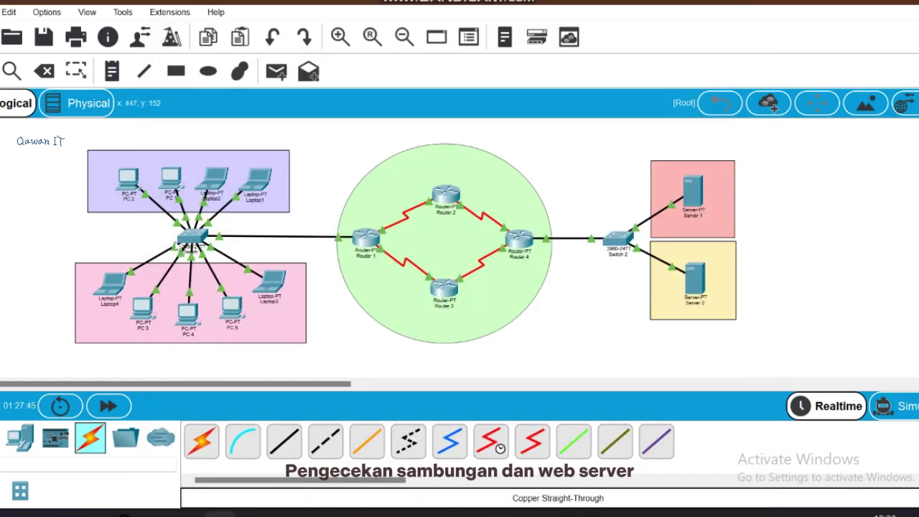
Open the command prompt on Laptop4 and ping 12.12.12.2 and 172.168.1.2.
click(115, 286)
click(585, 122)
text(pin)
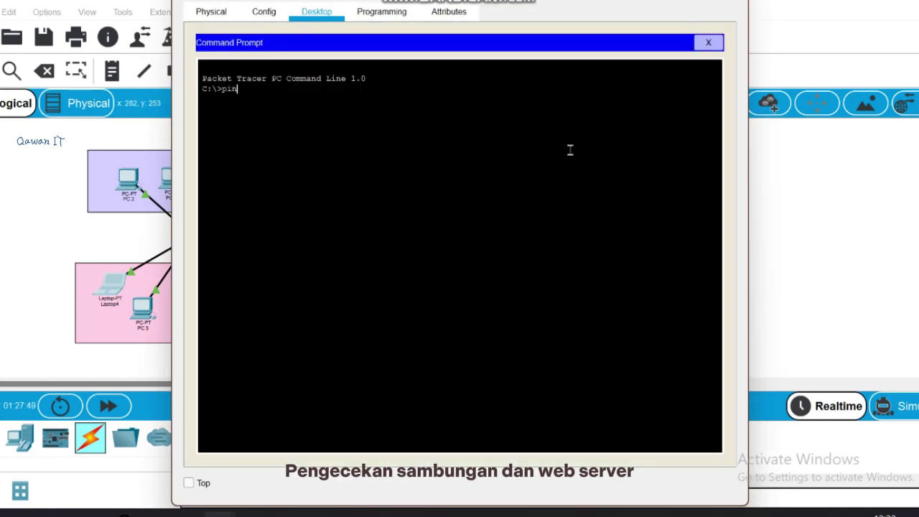
text(g 12.12.12.2)
key(Return)
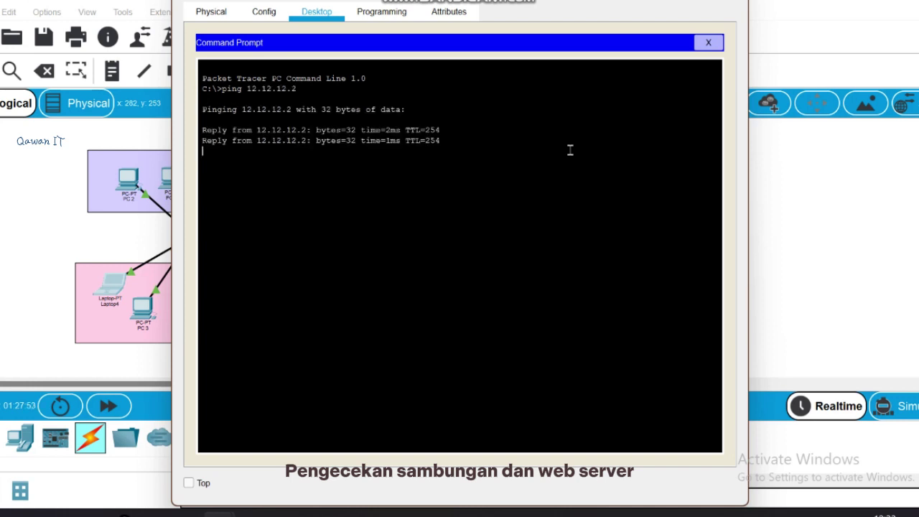
text(ping 1)
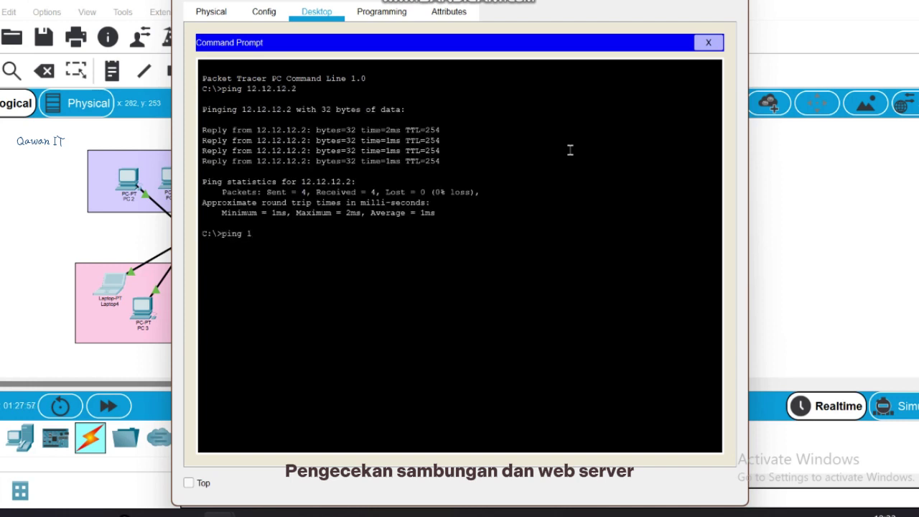
text(72.168.1.2)
key(Return)
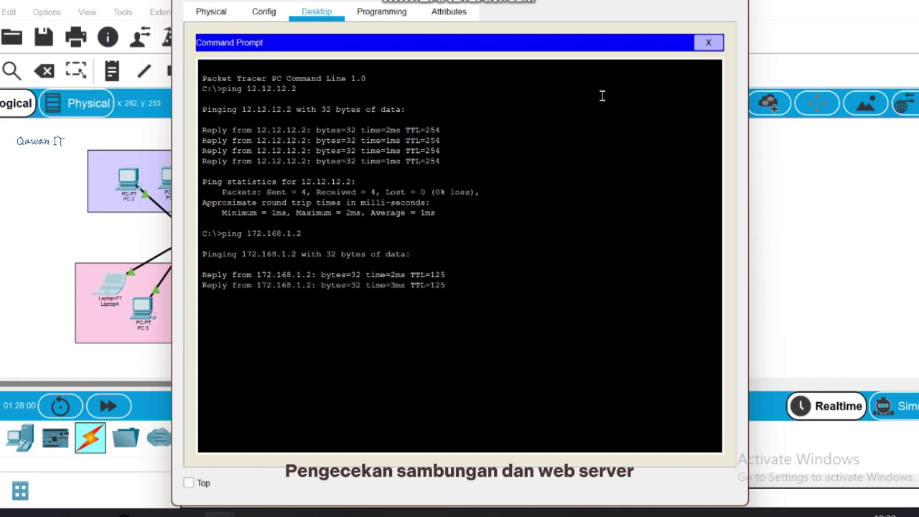
click(708, 43)
click(668, 77)
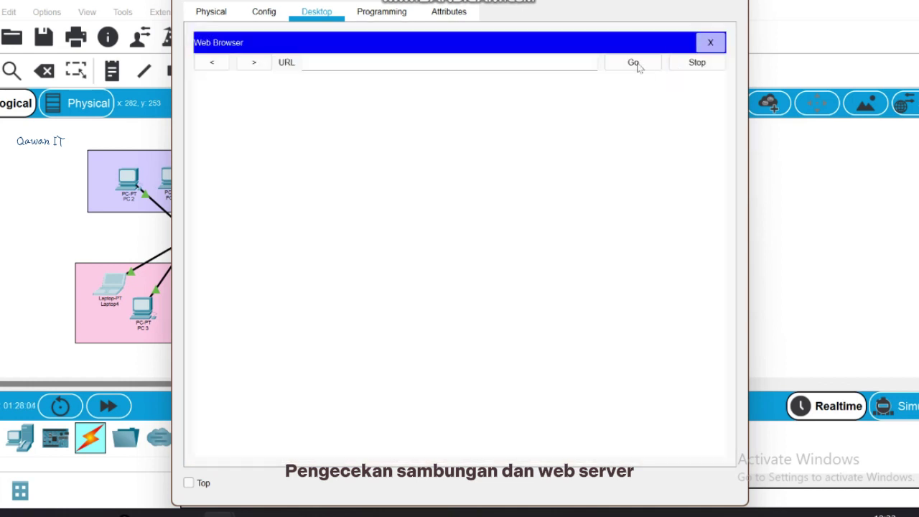
click(590, 60)
text(https://172.168.1.2)
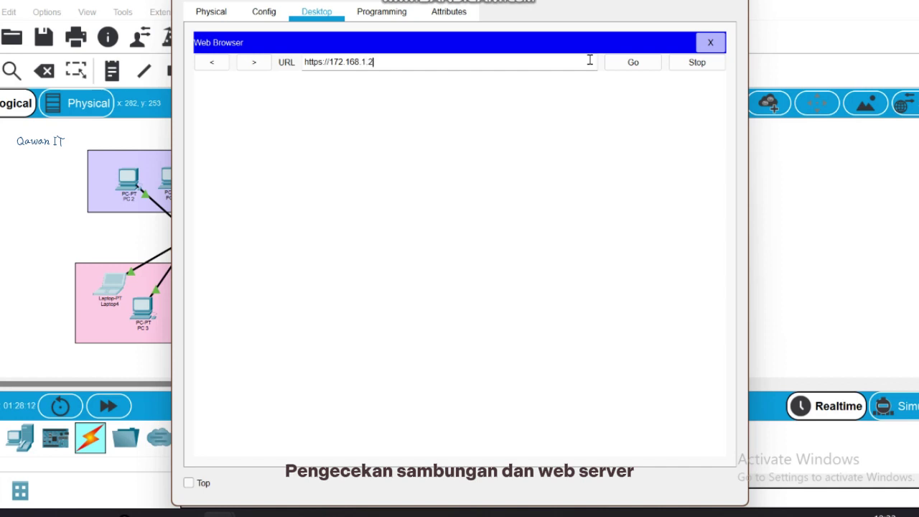
key(Return)
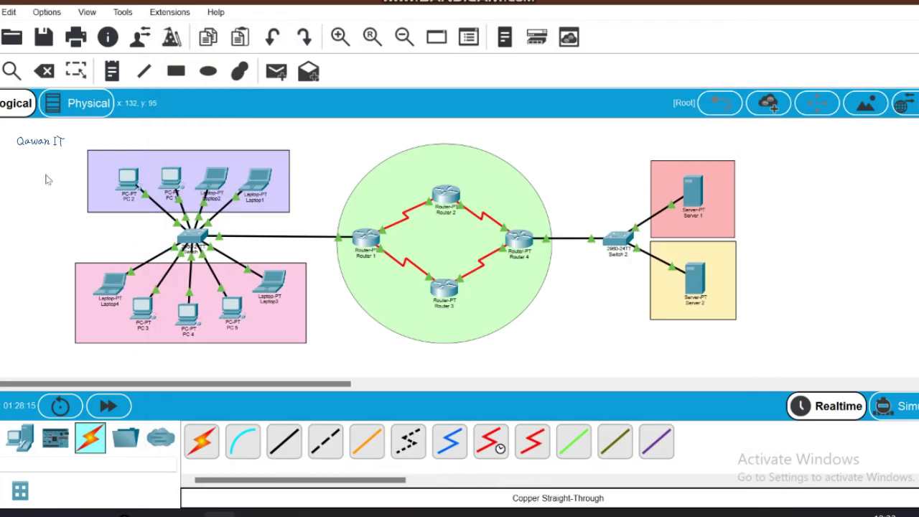